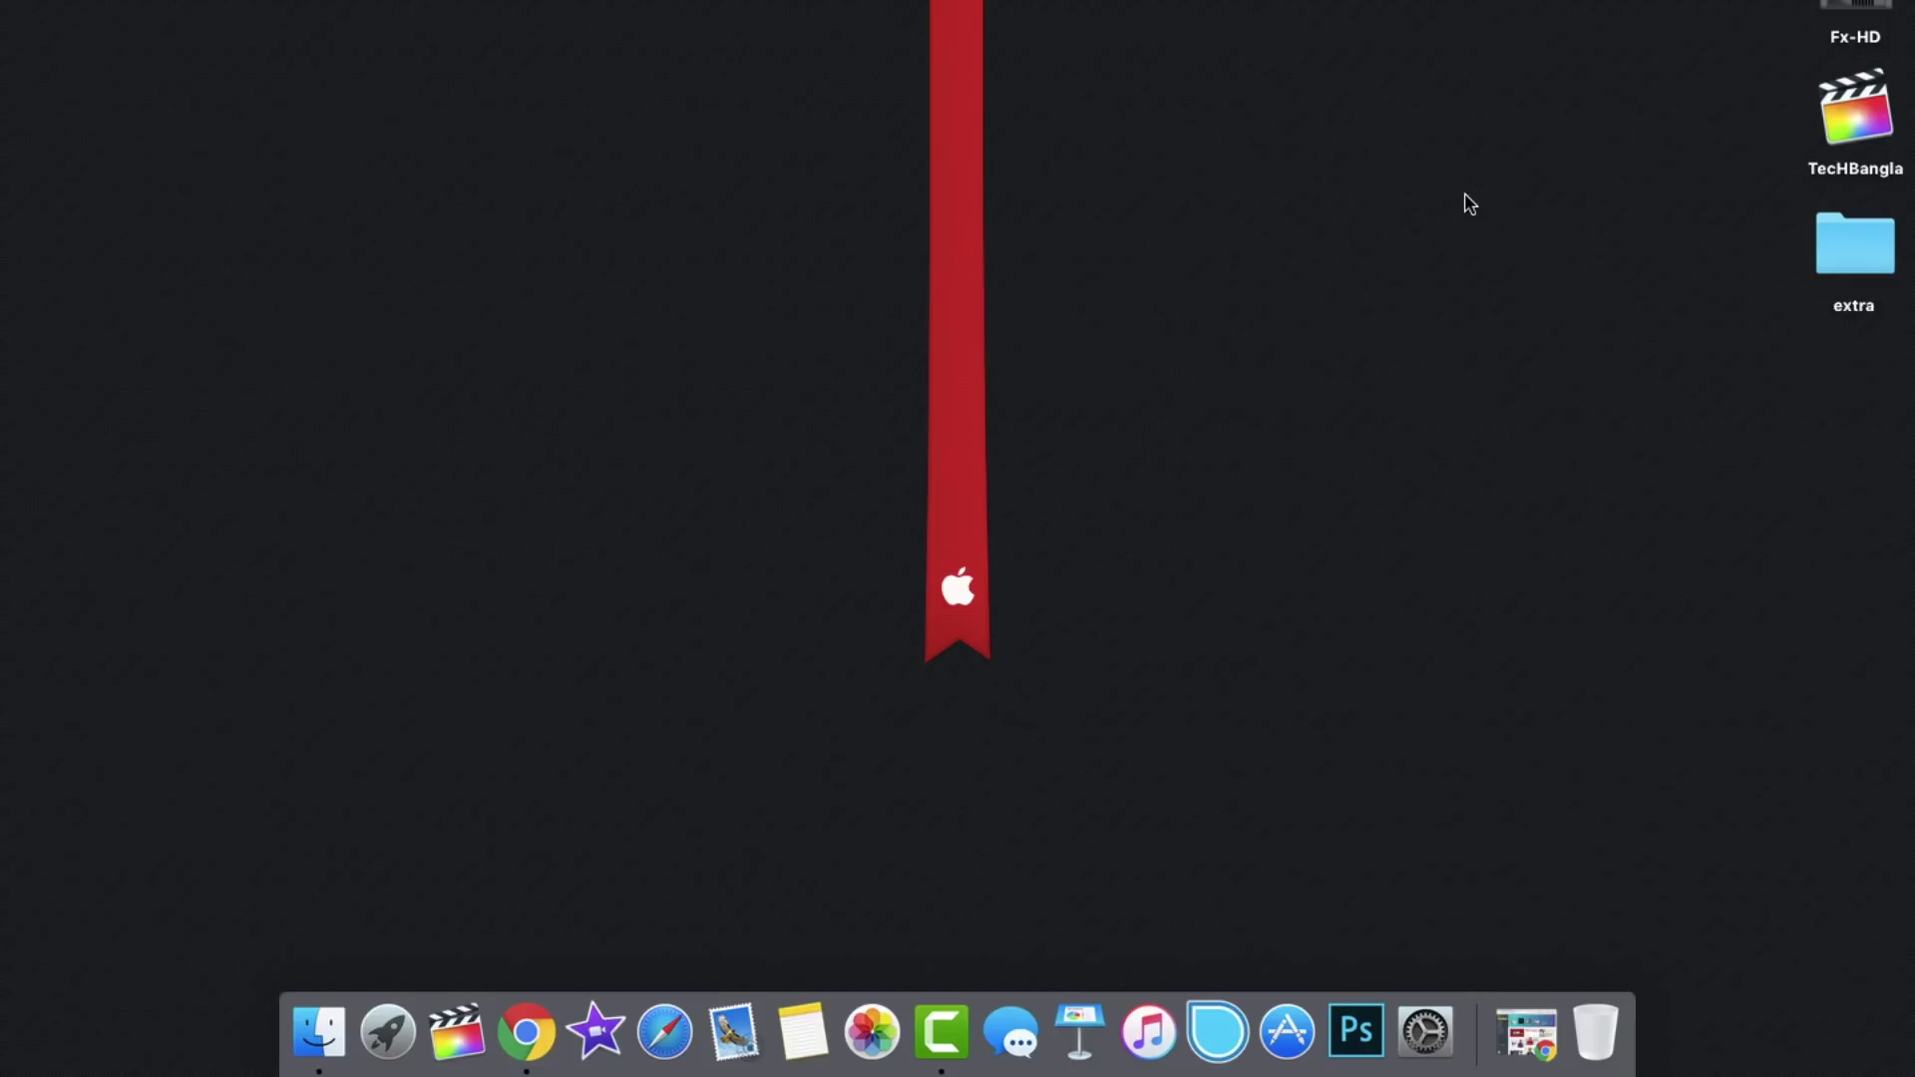
- Restore Chrome full screen, view the TecH Bangla Pro YouTube channel in a new tab, then return to Canva
click(1536, 1030)
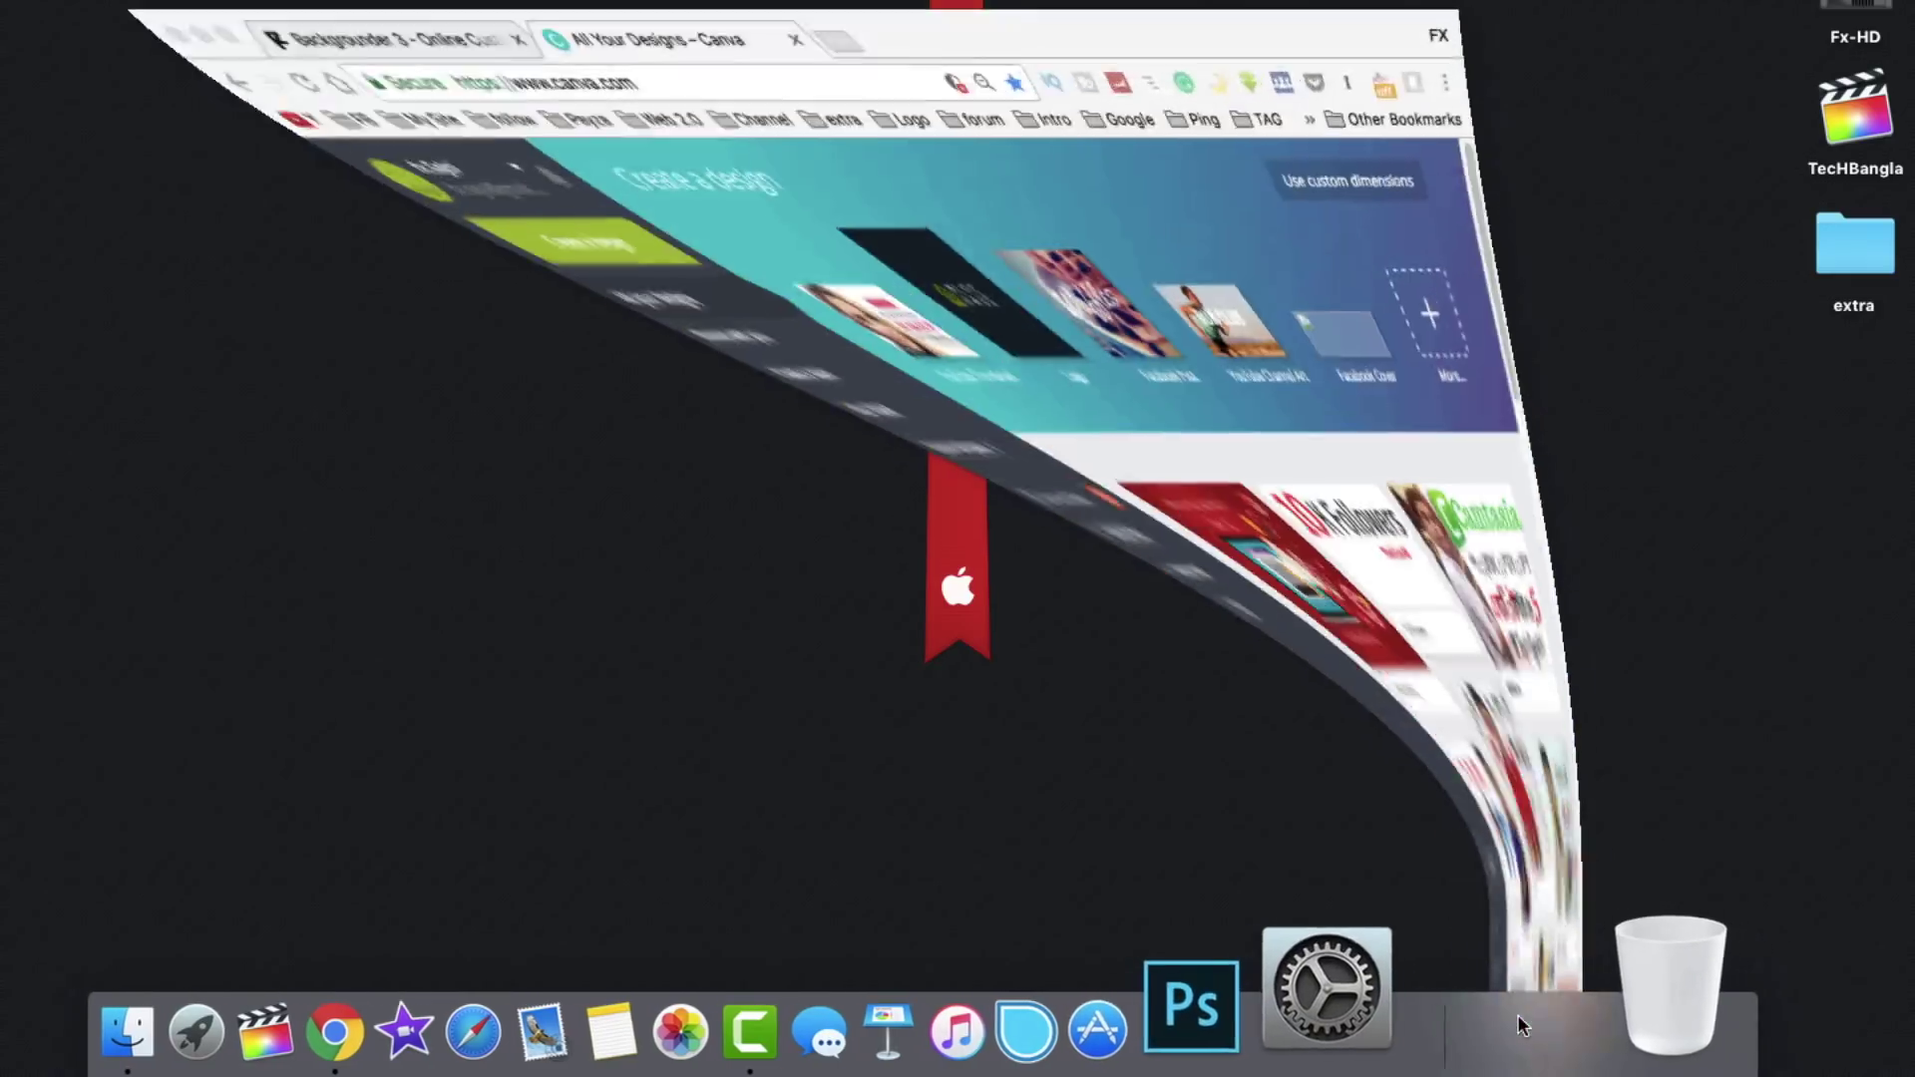
key(ctrl+super+f)
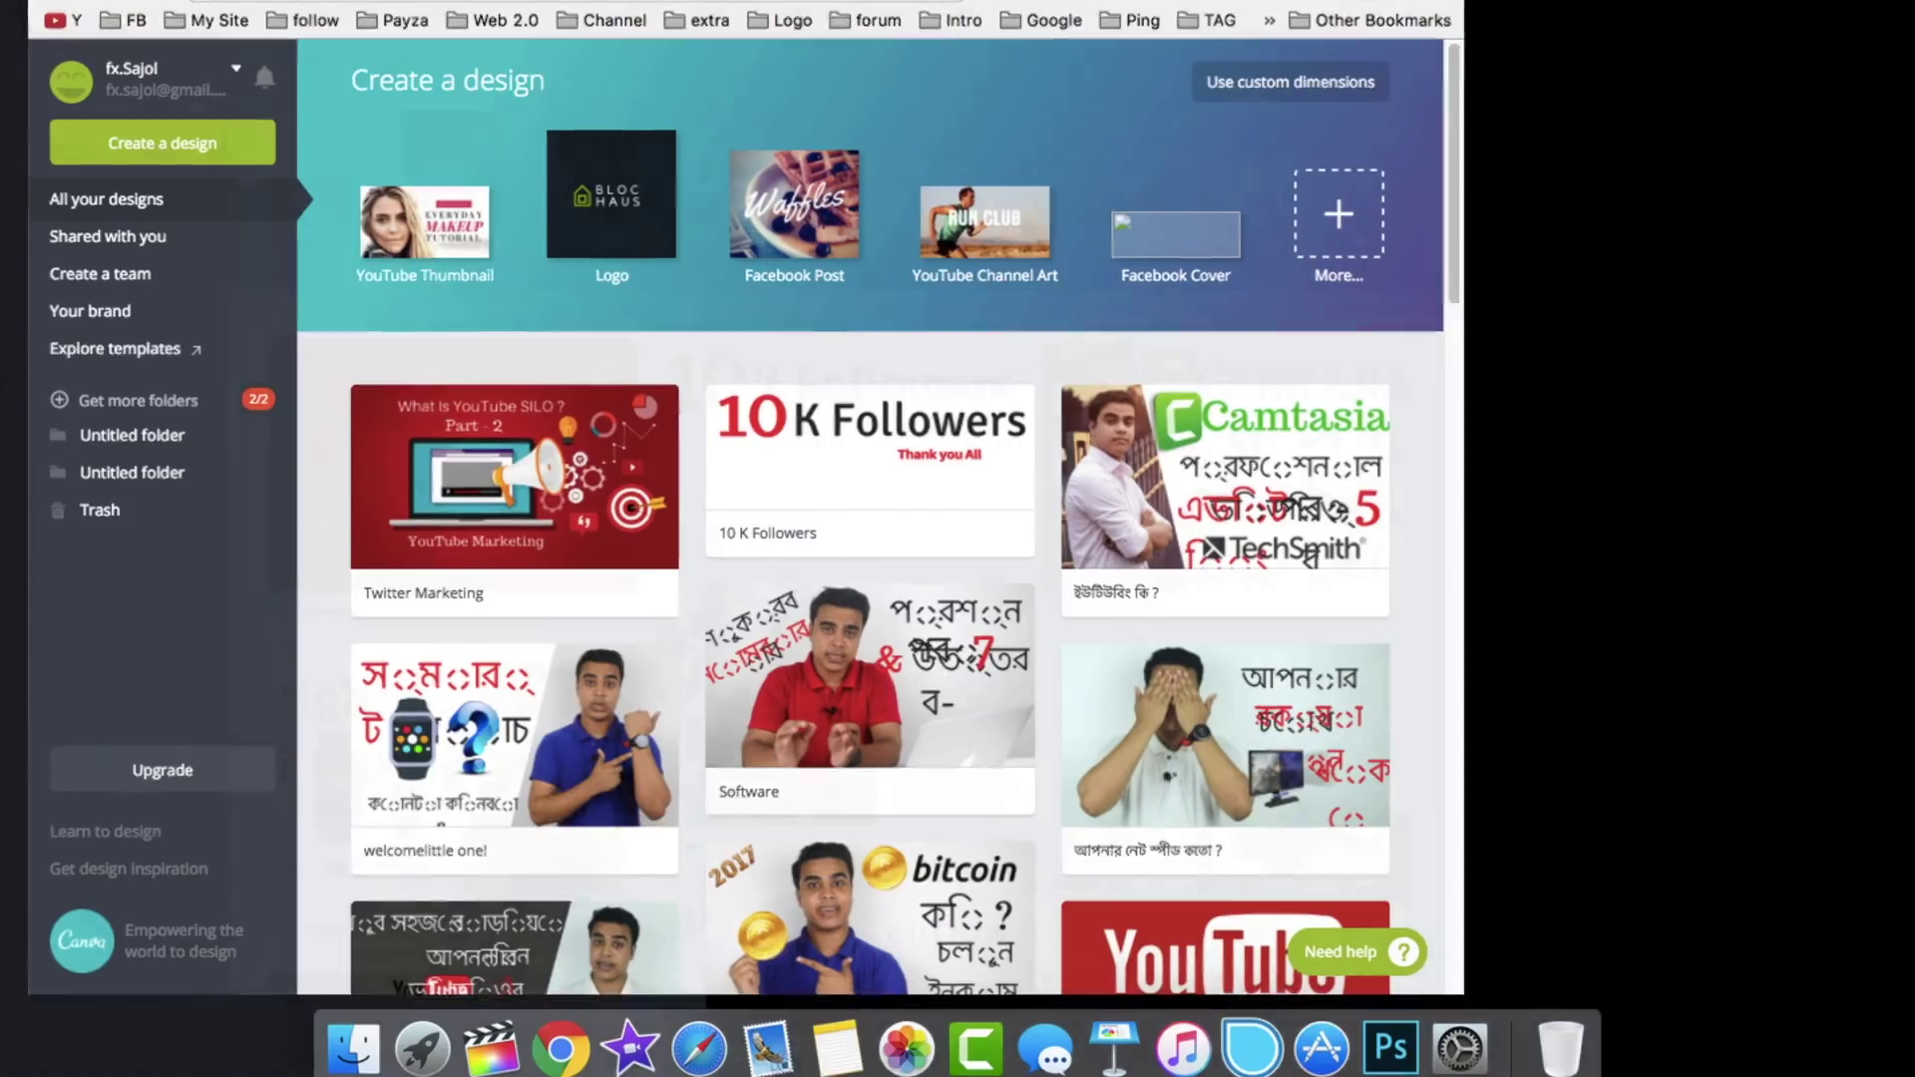
click(738, 33)
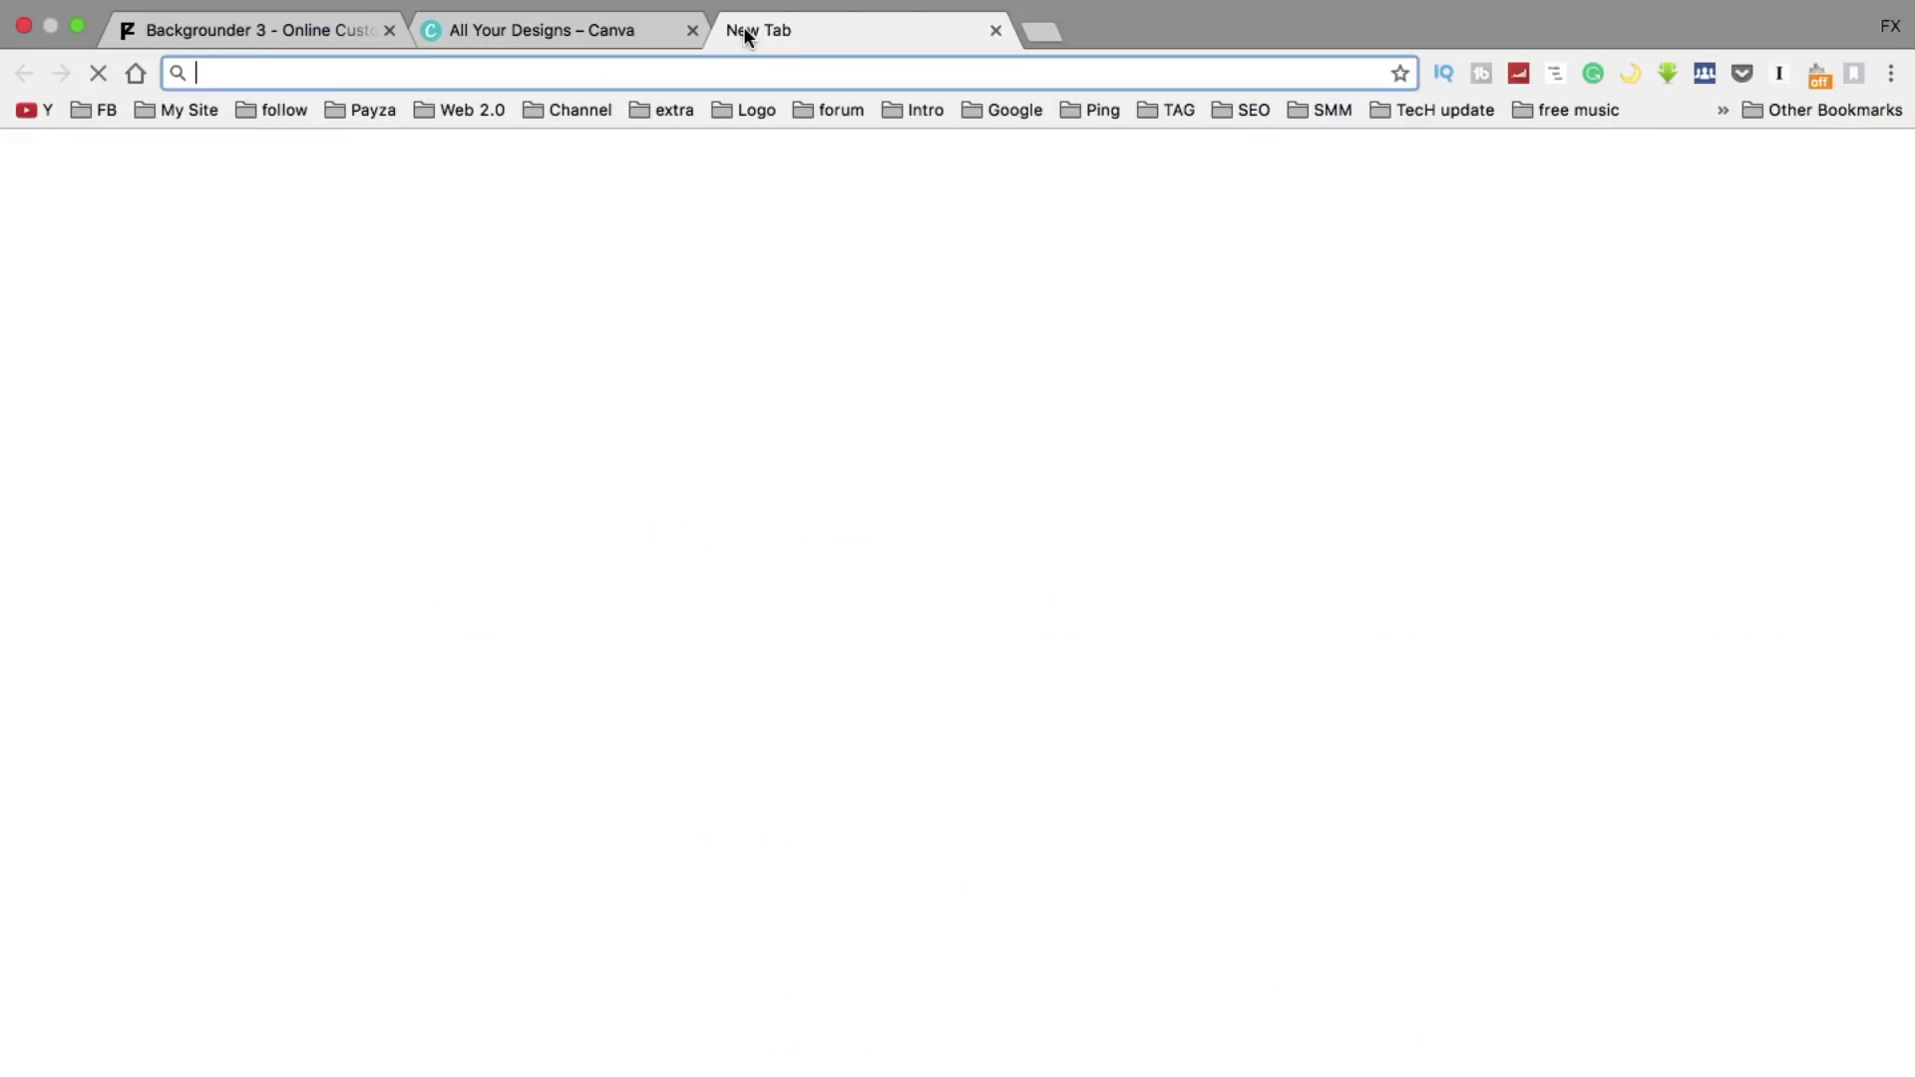
click(27, 110)
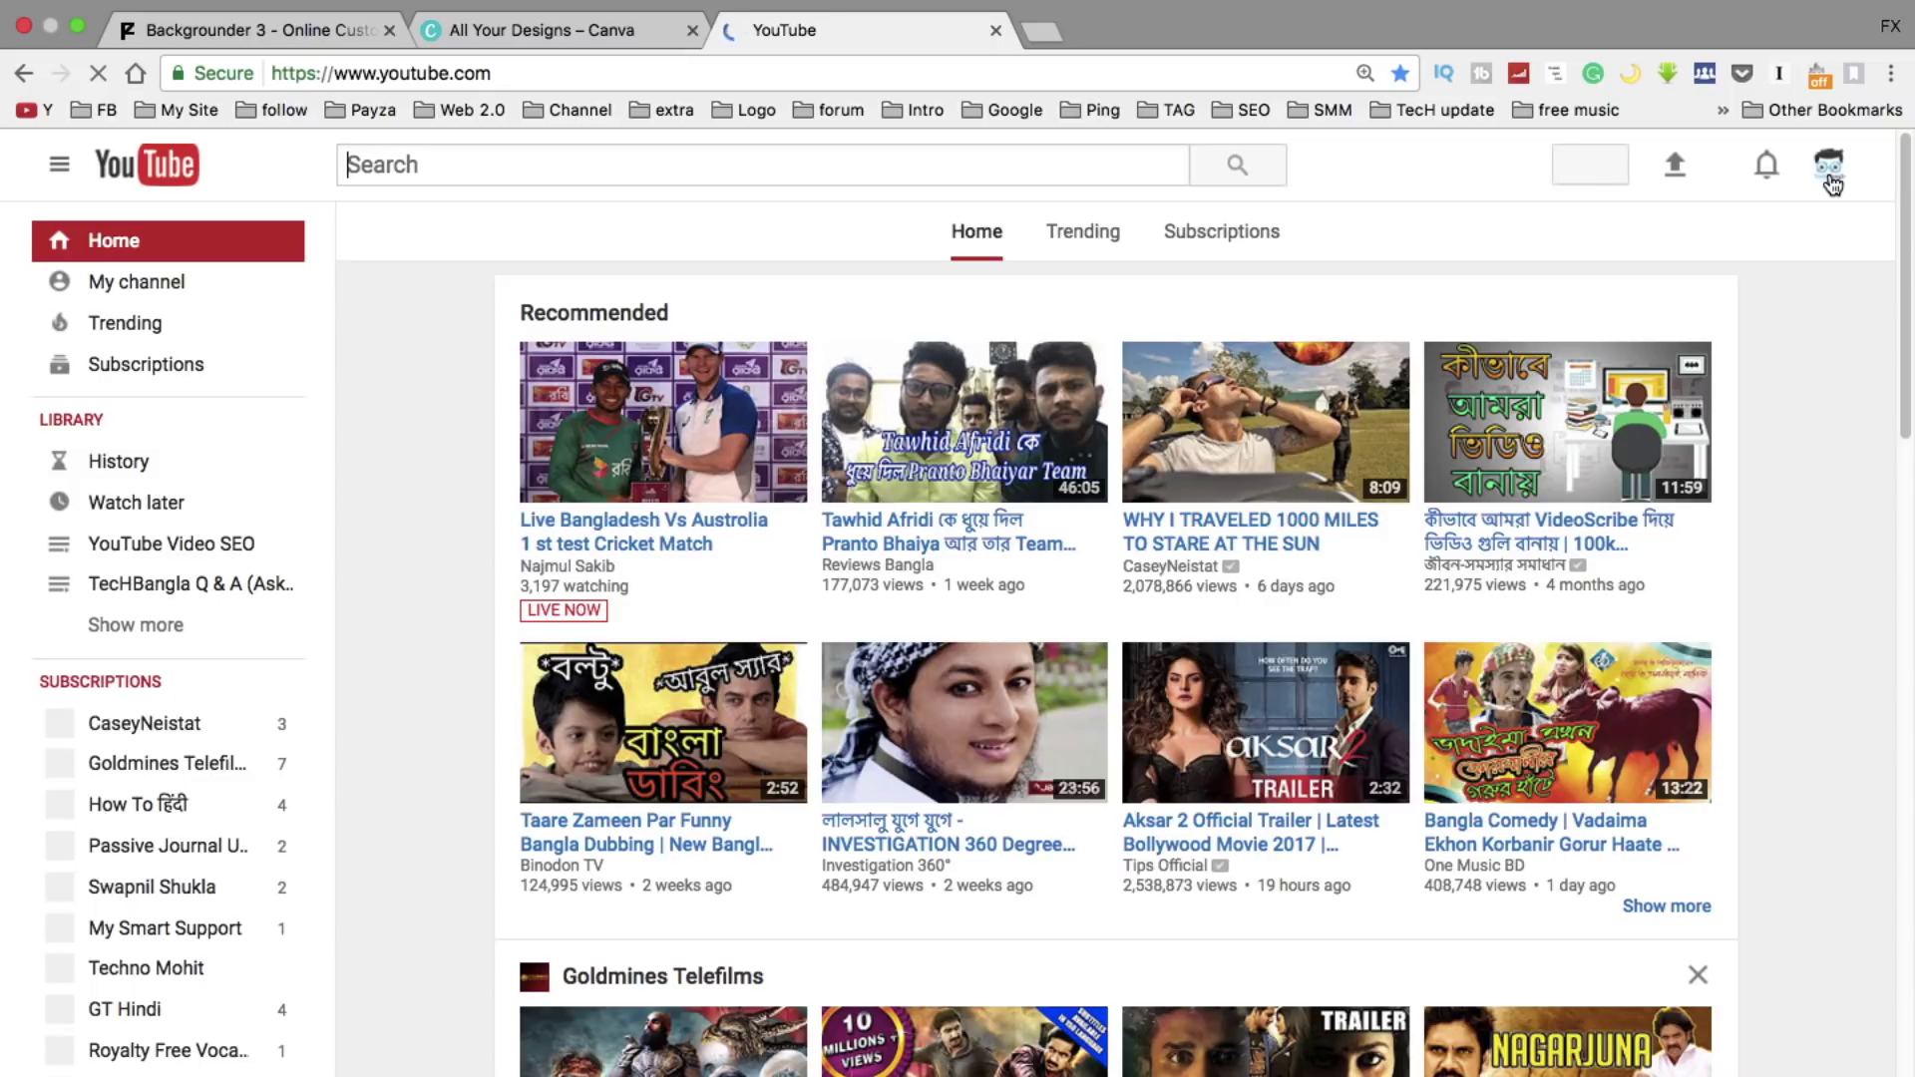
click(164, 296)
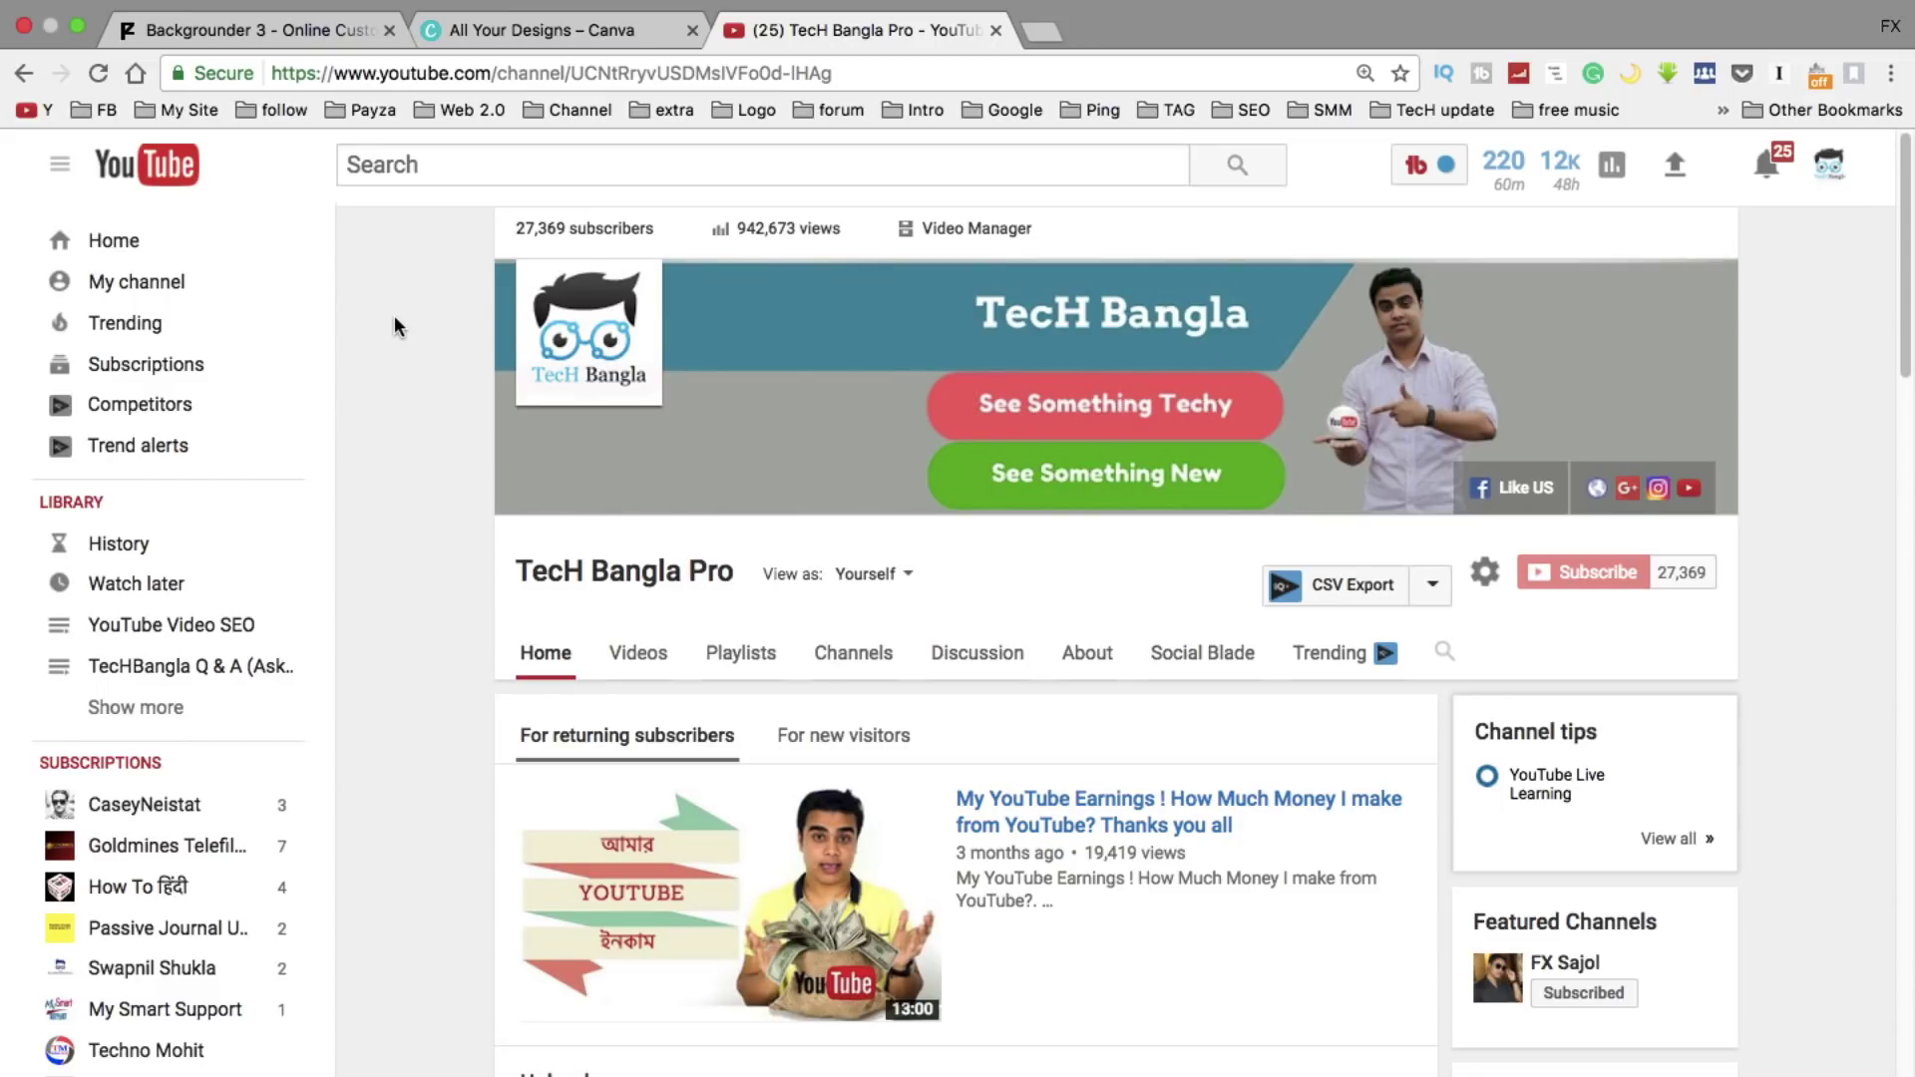
mouse_move(1115, 387)
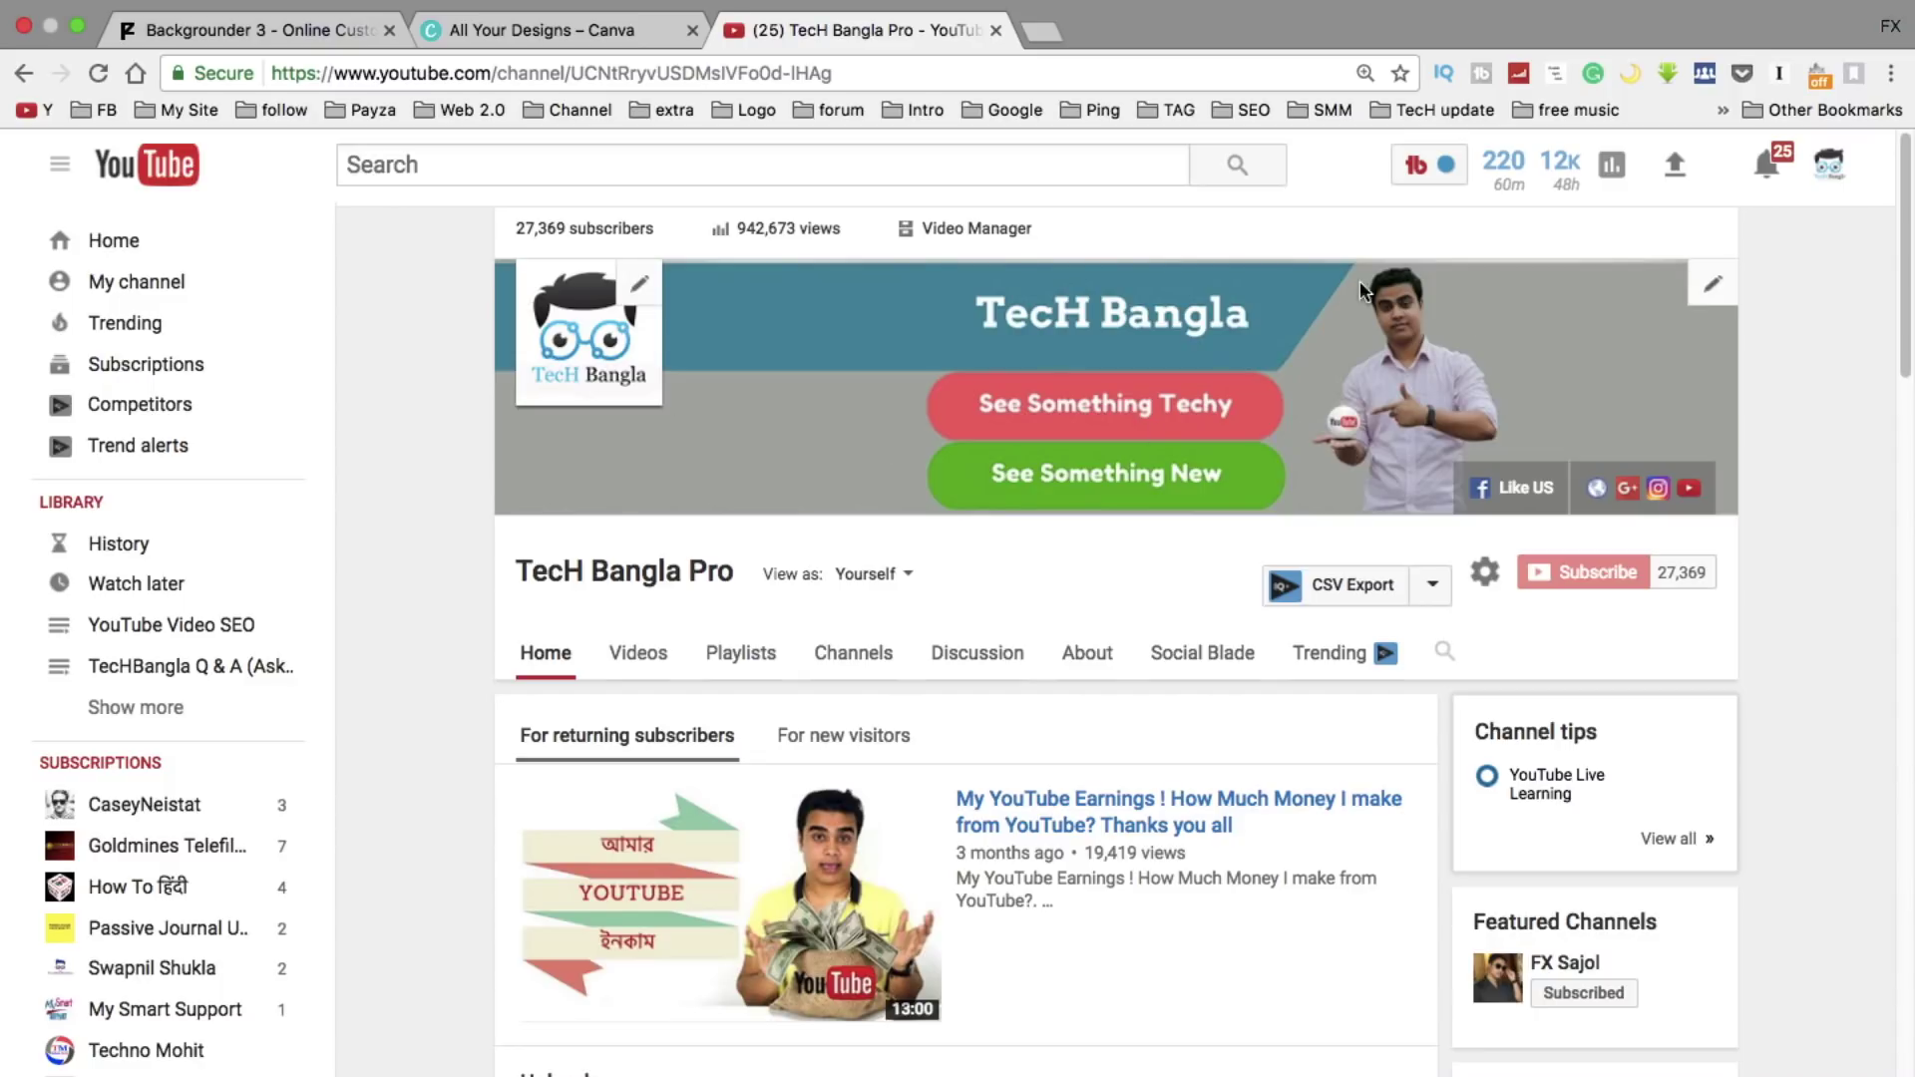
click(513, 32)
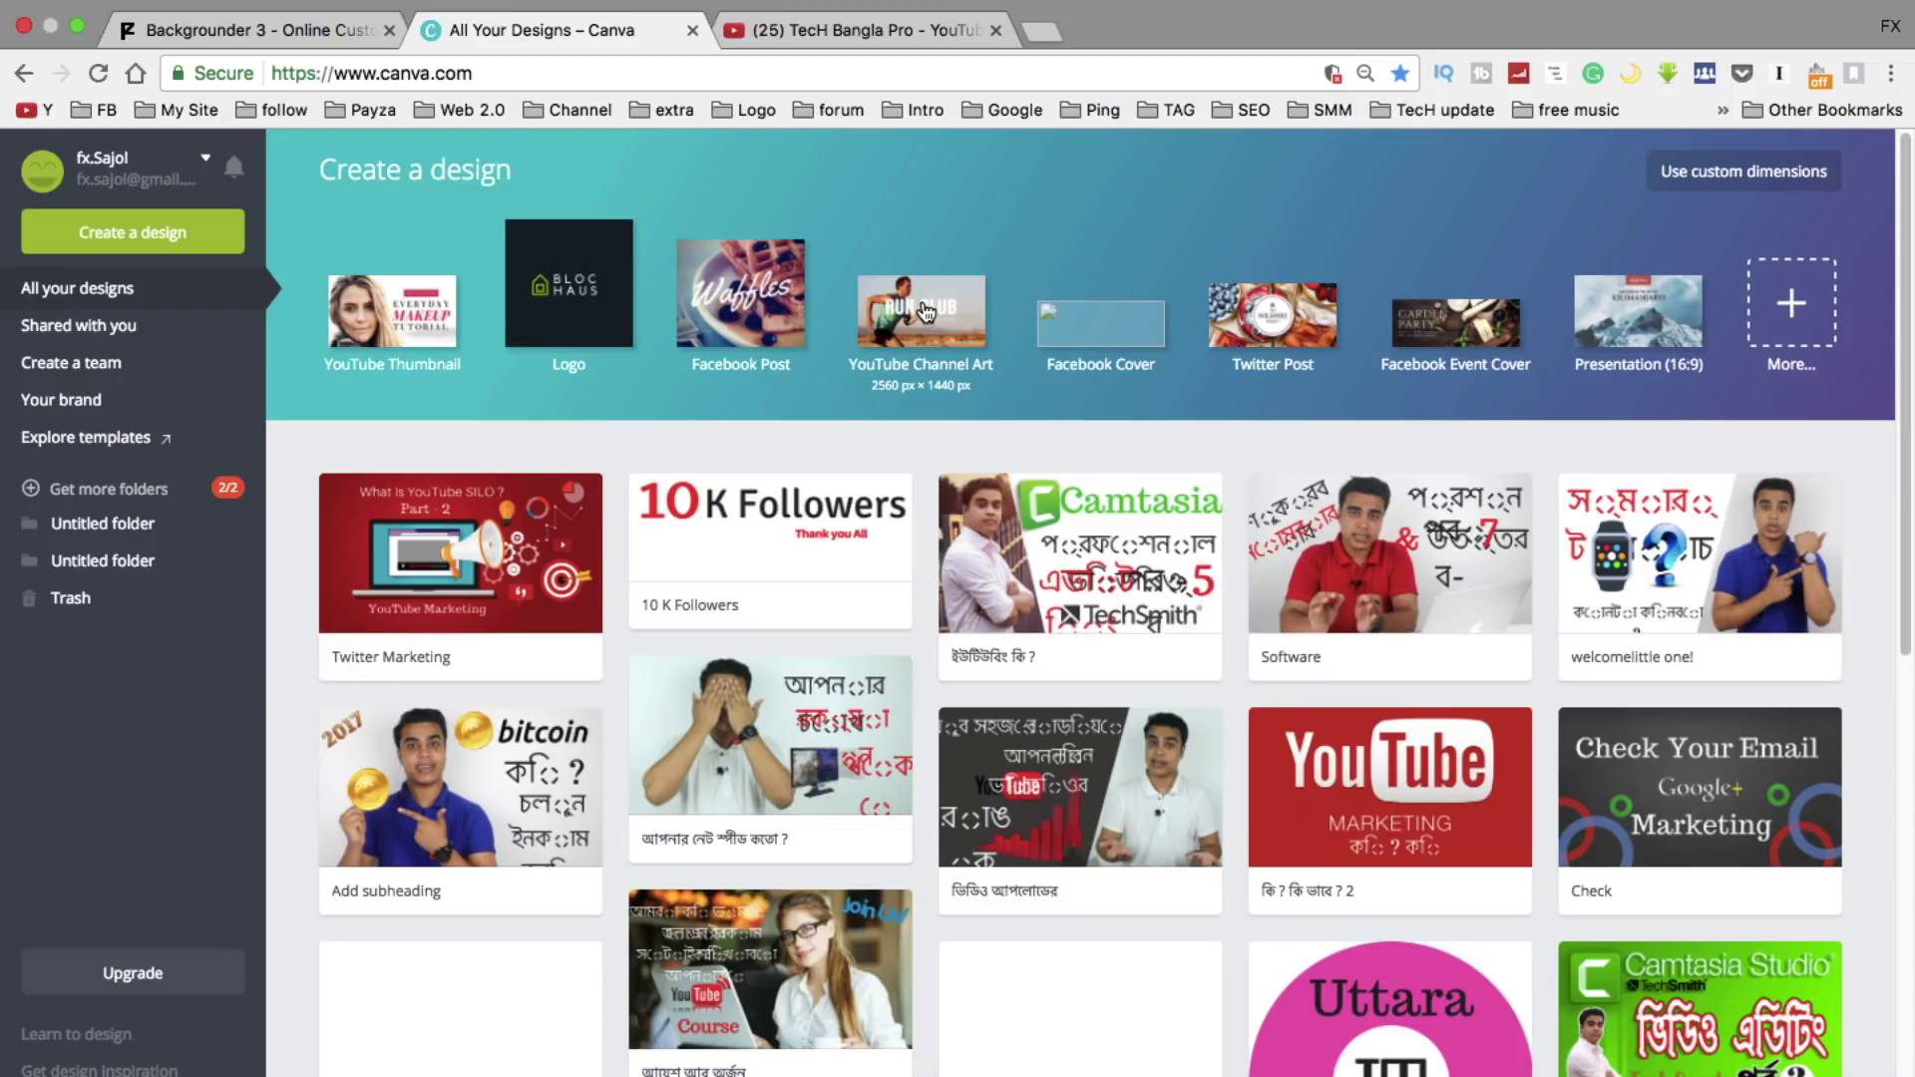
- Start a blank 2560 × 1440 px YouTube Channel Art design and dismiss the popup ad tab
click(925, 313)
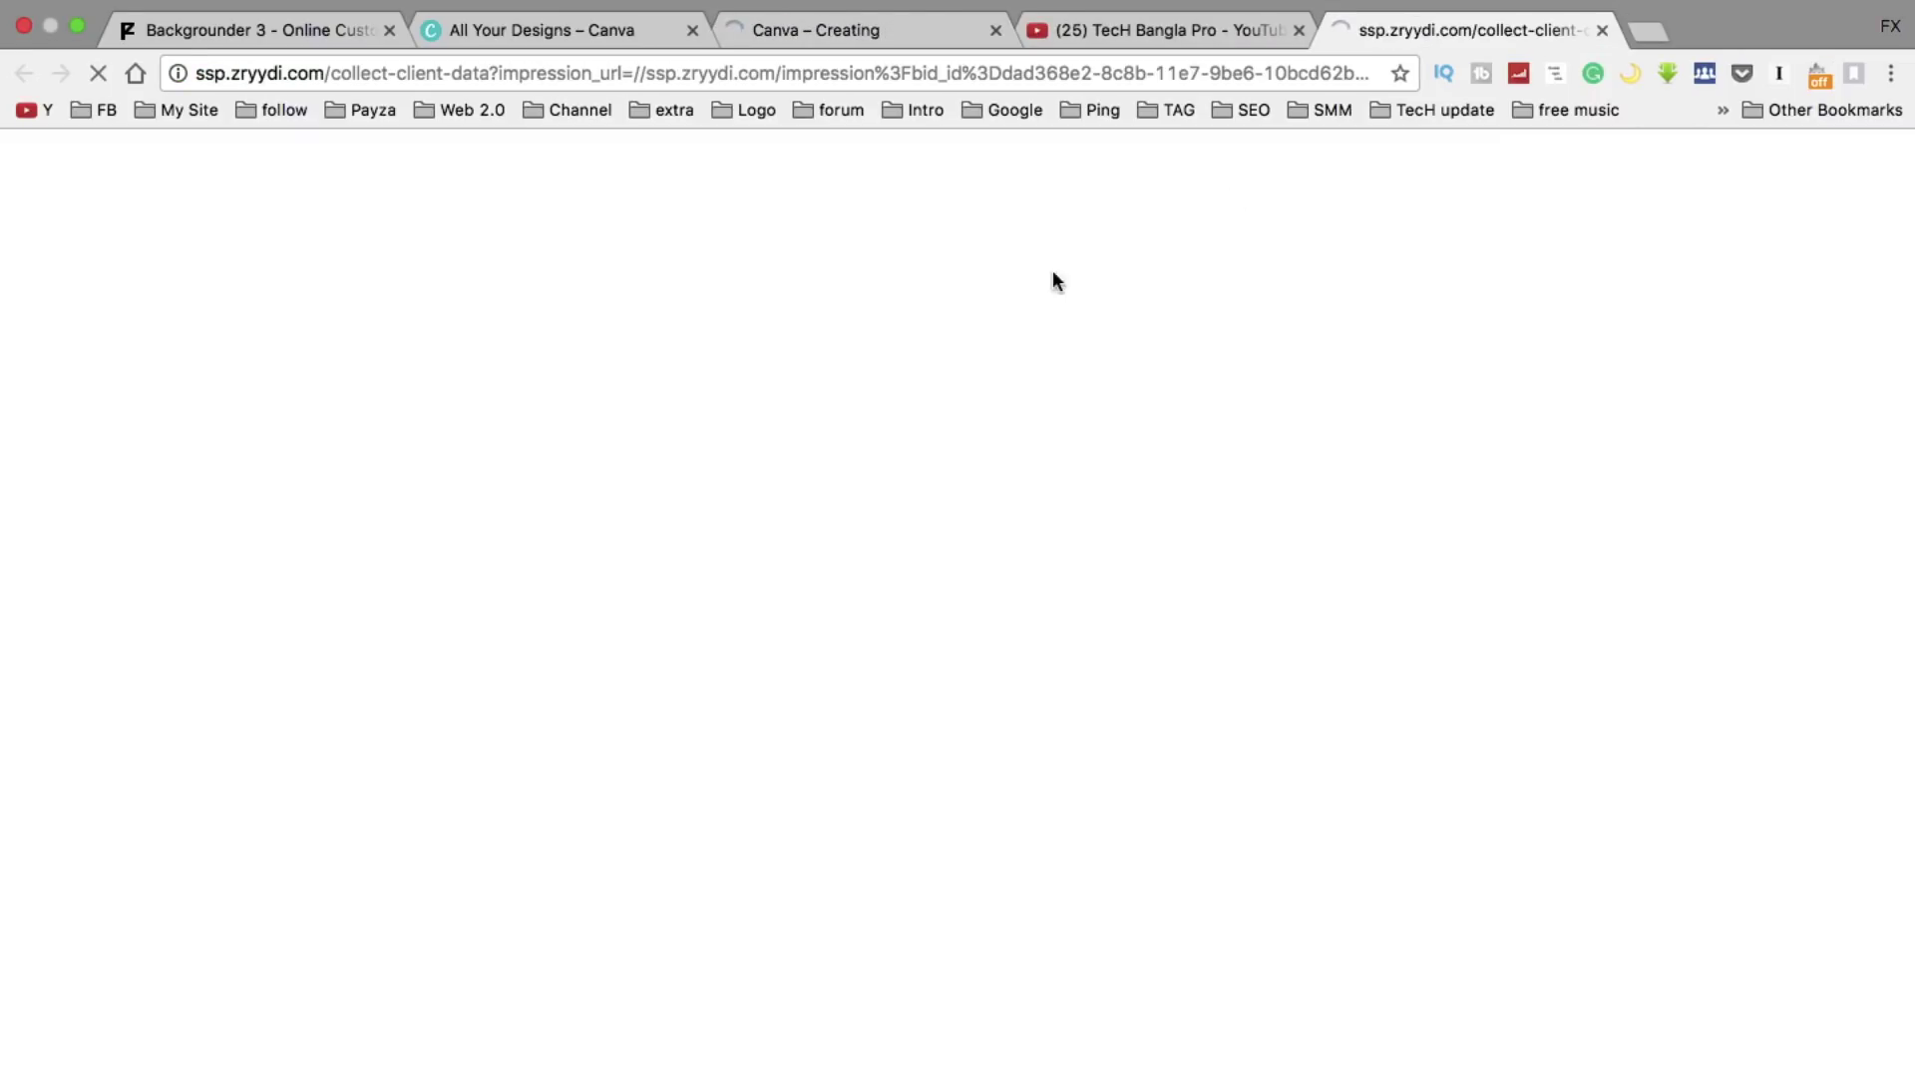
click(1602, 30)
click(764, 28)
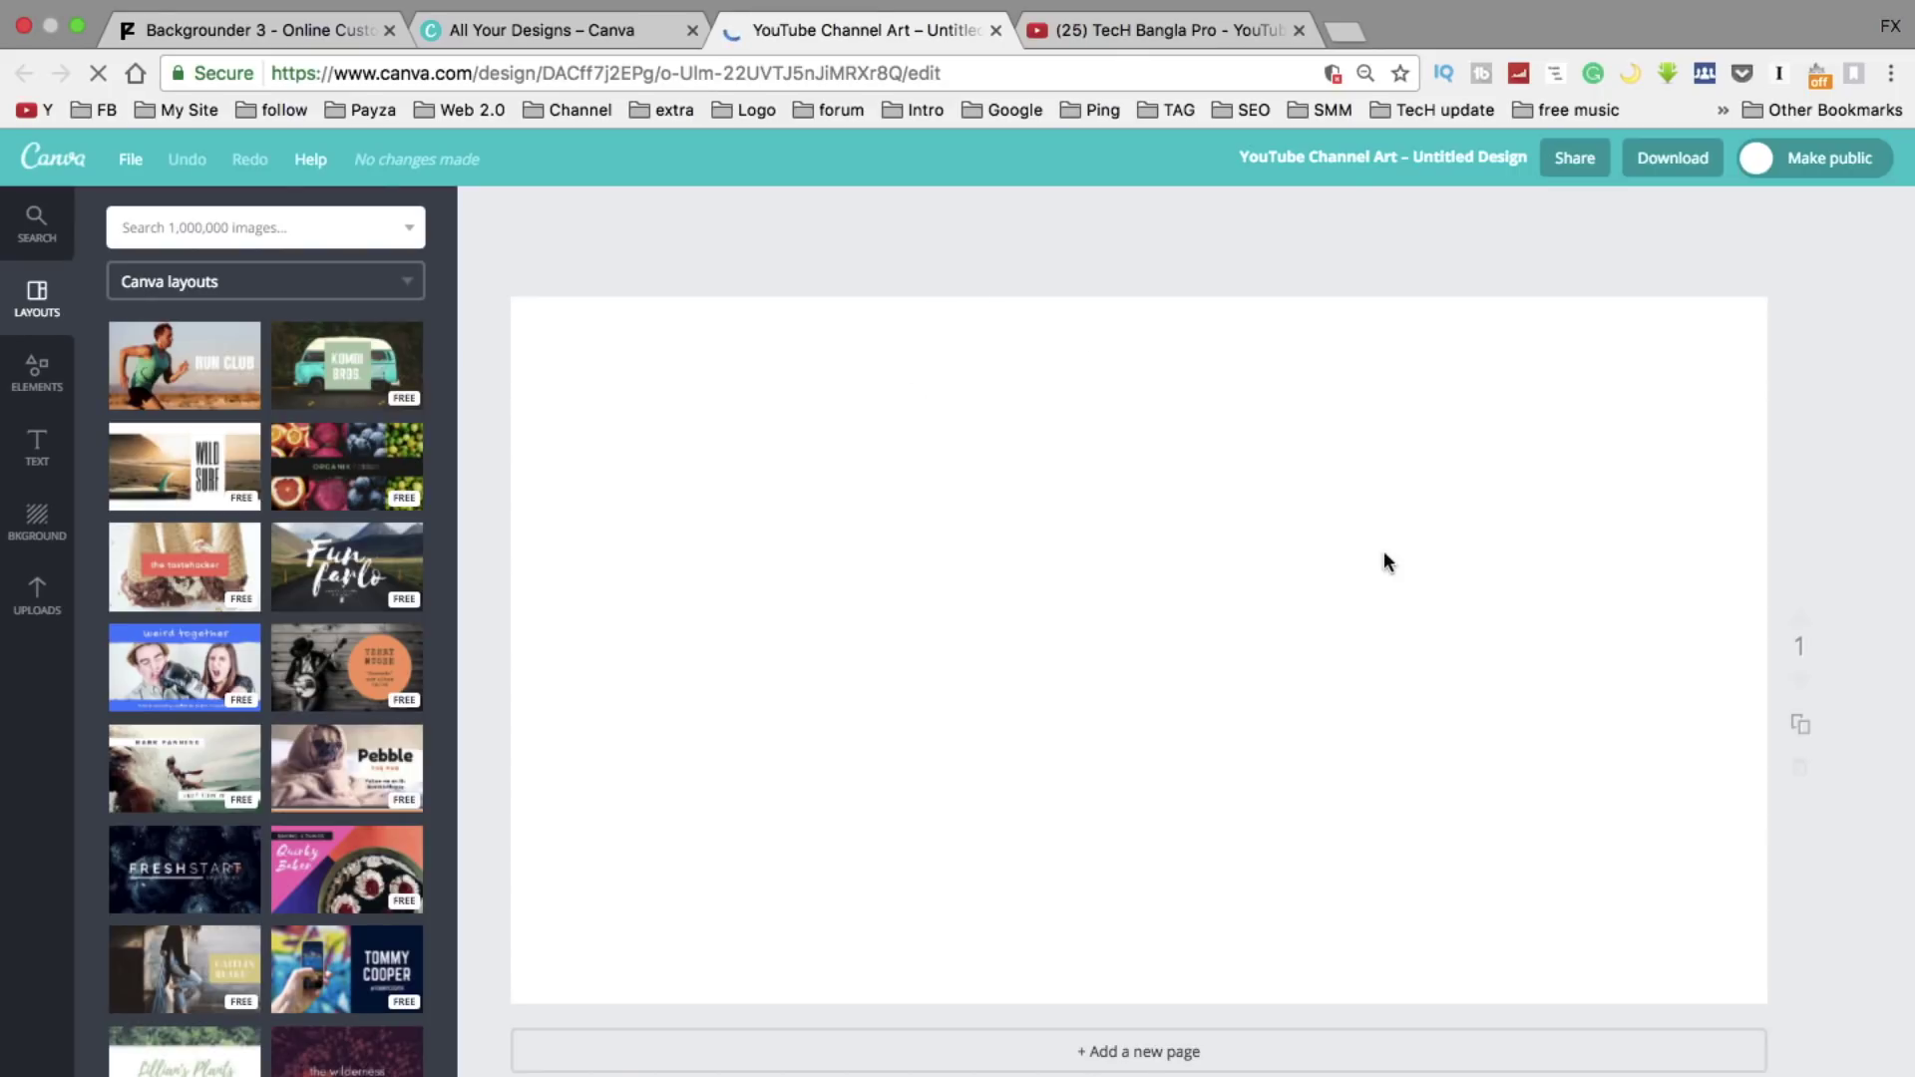
- Apply the ORGANIK fruit-photo layout from the Layouts panel and view the download options
scroll(231, 555, down, 5)
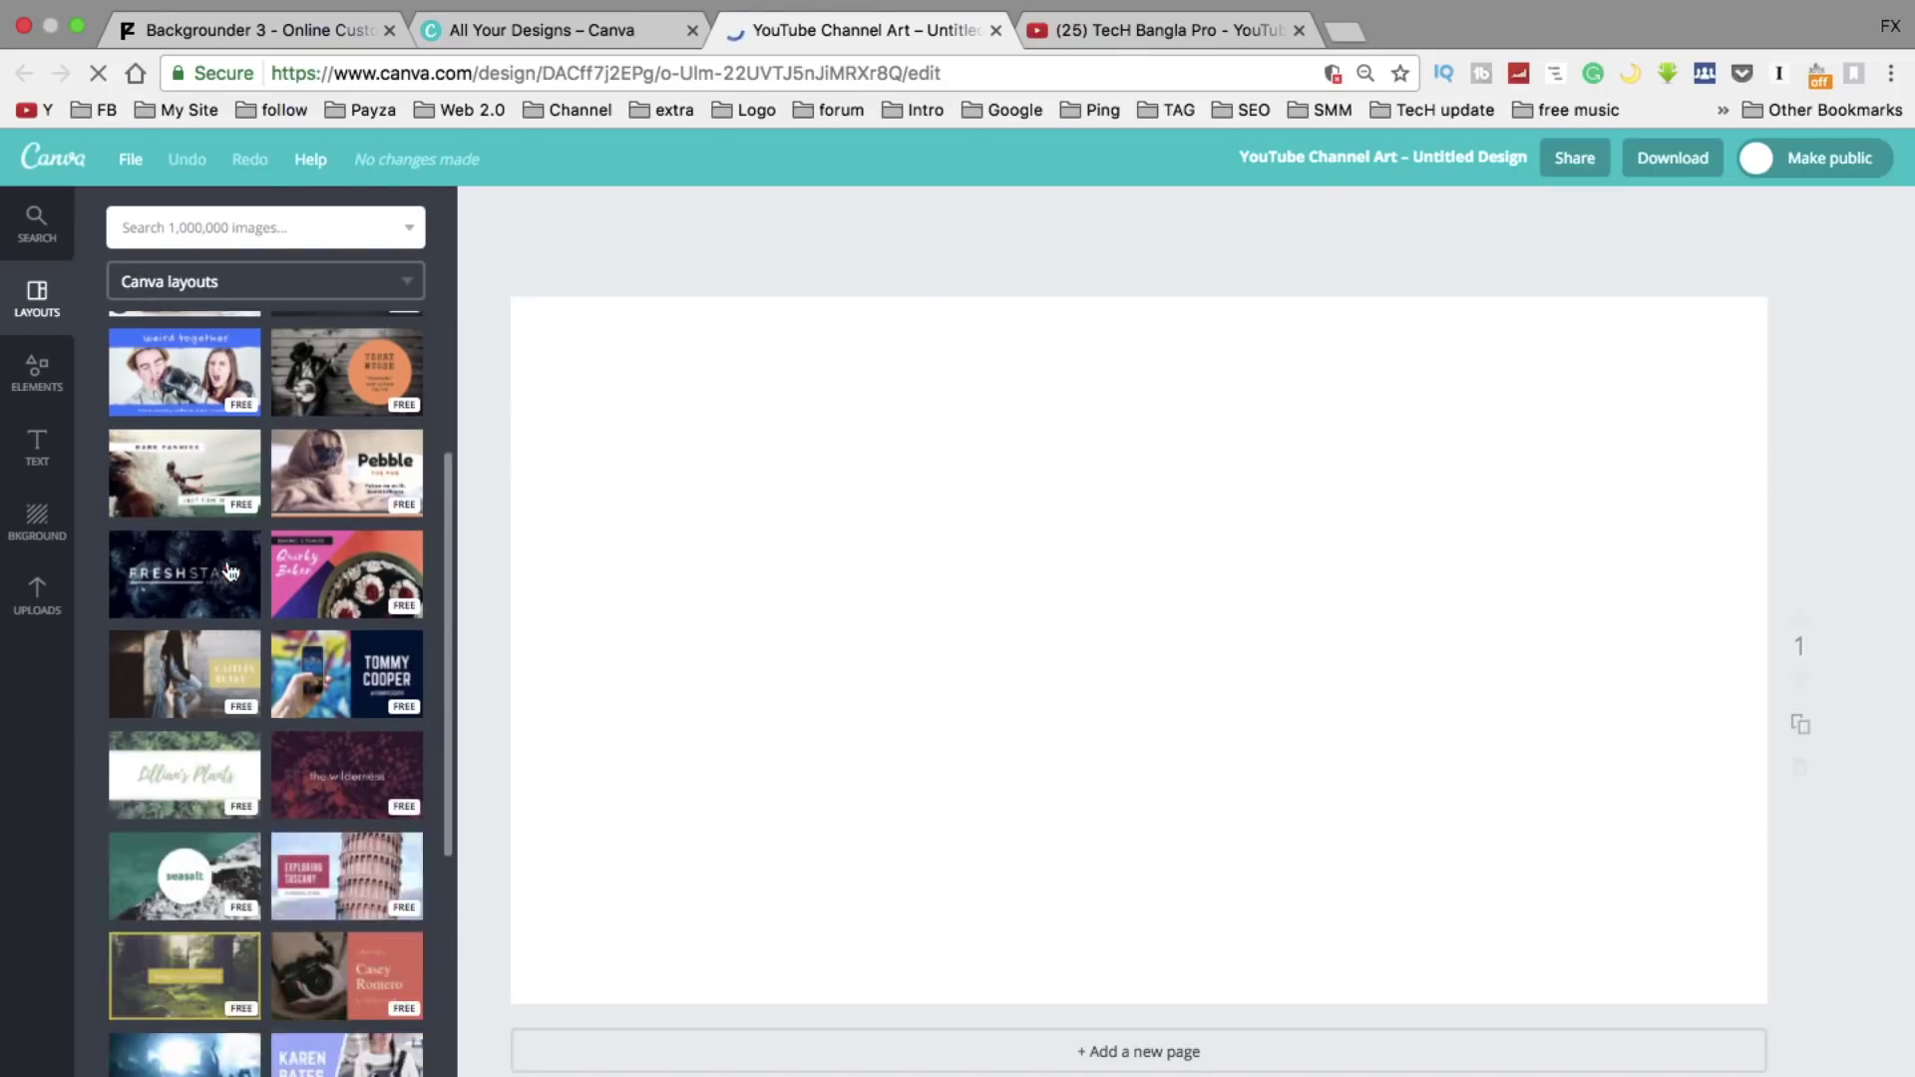
scroll(357, 818, up, 3)
scroll(354, 815, up, 2)
click(339, 475)
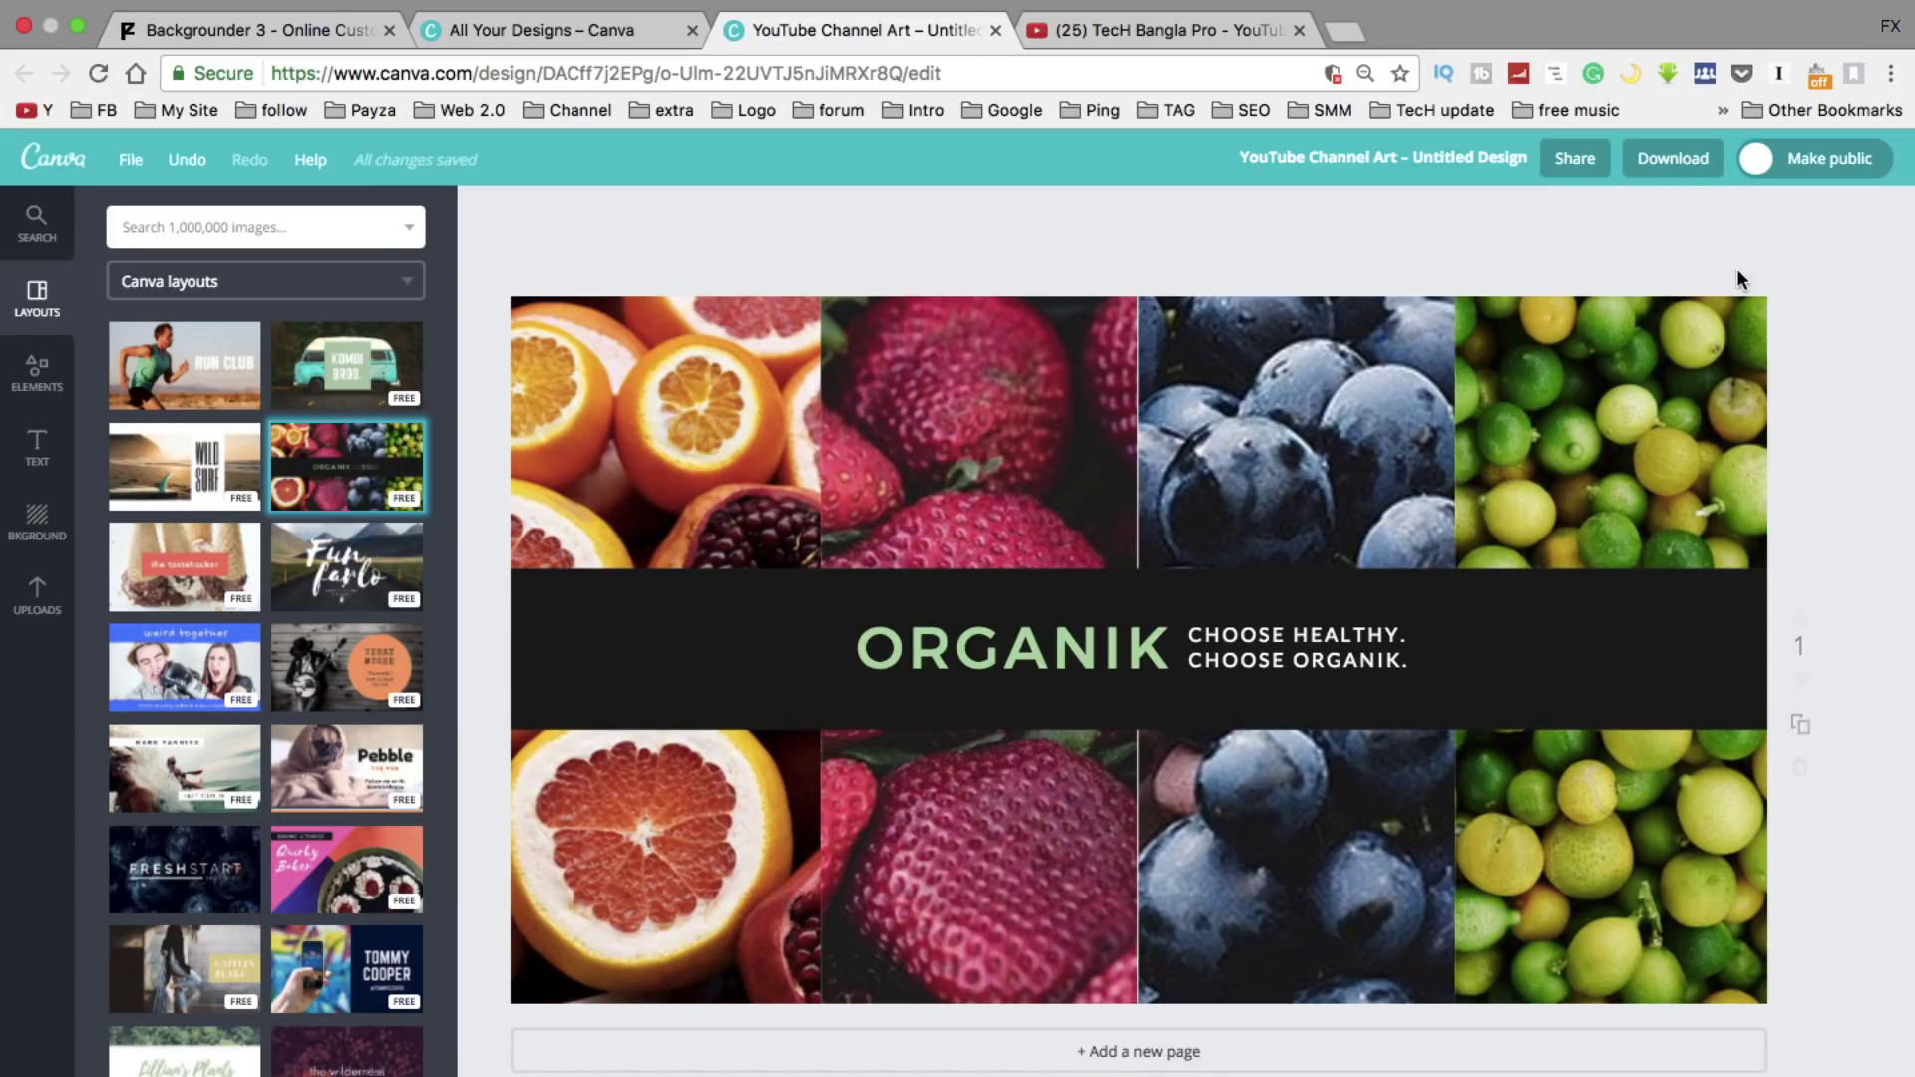
click(1685, 173)
- Add the old TecH Bangla channel art from Uploads and enlarge it over the canvas
click(40, 598)
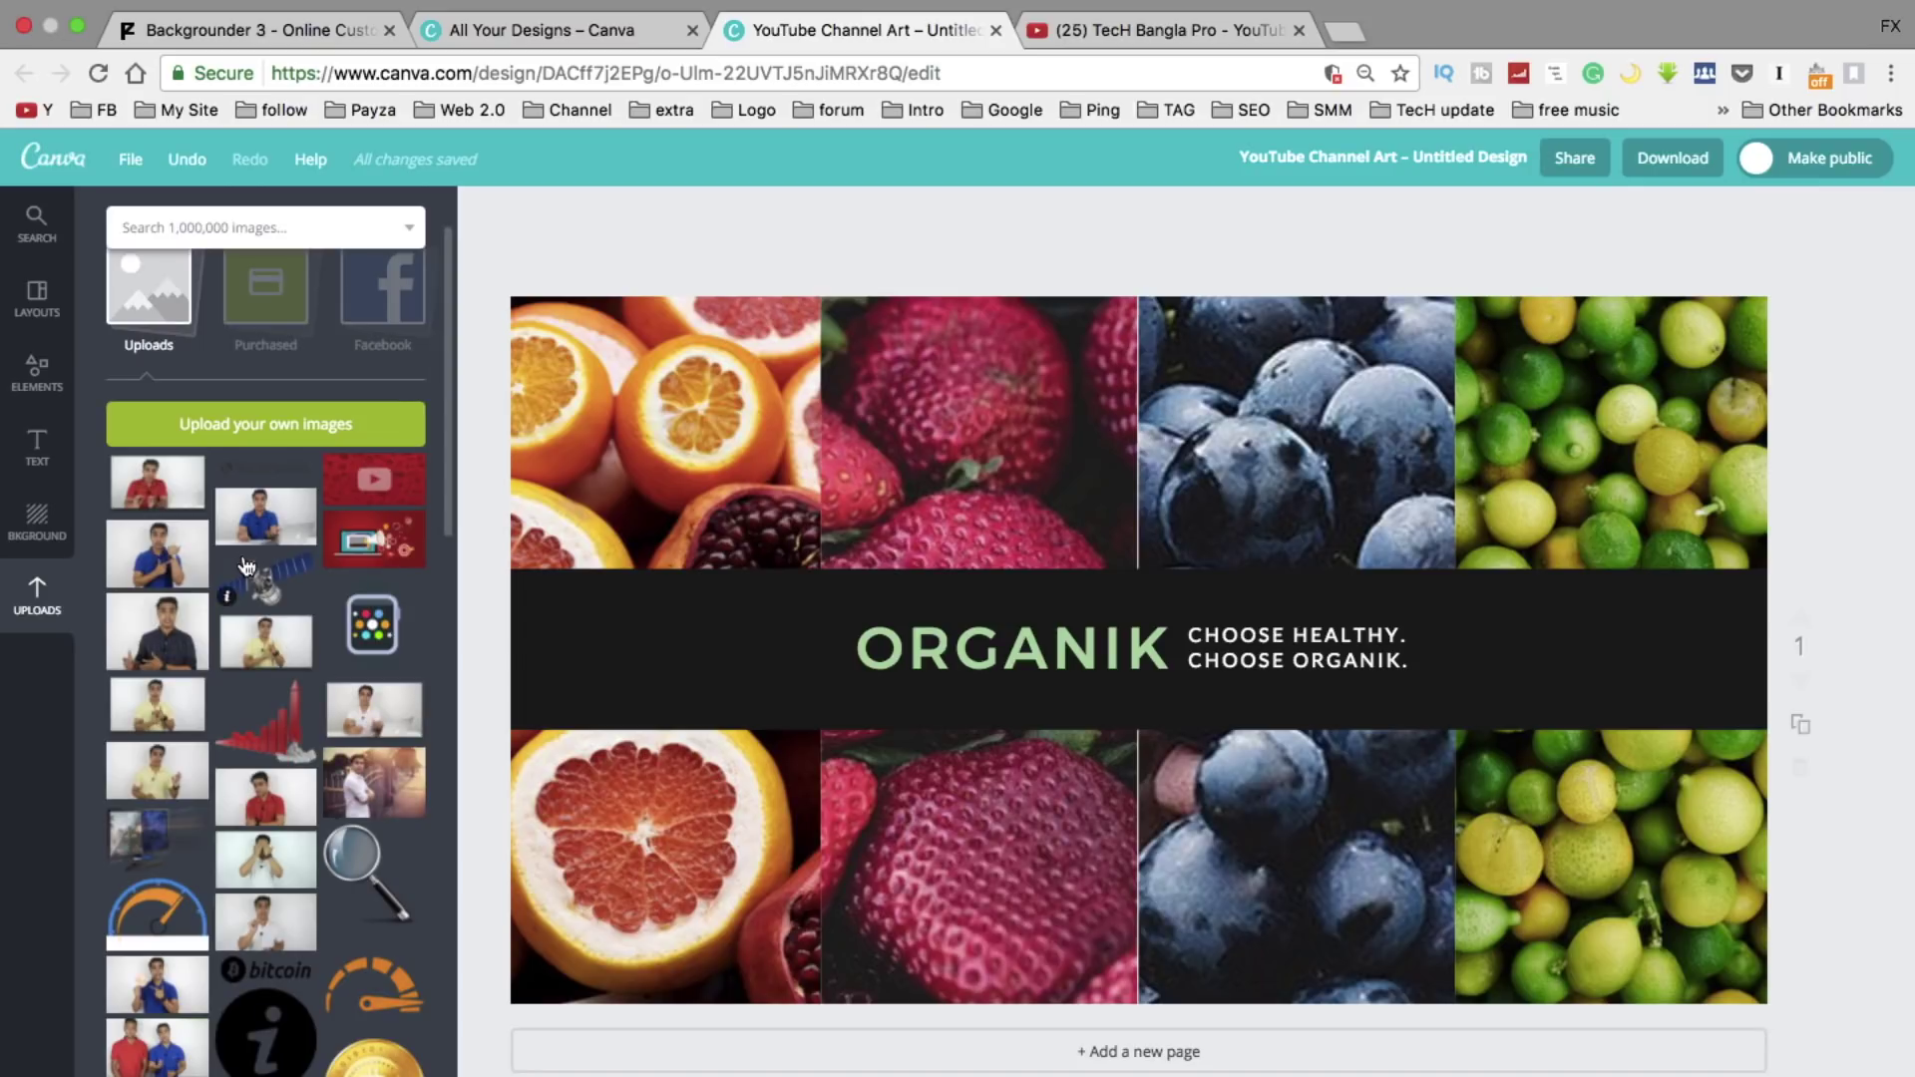
scroll(284, 639, down, 2)
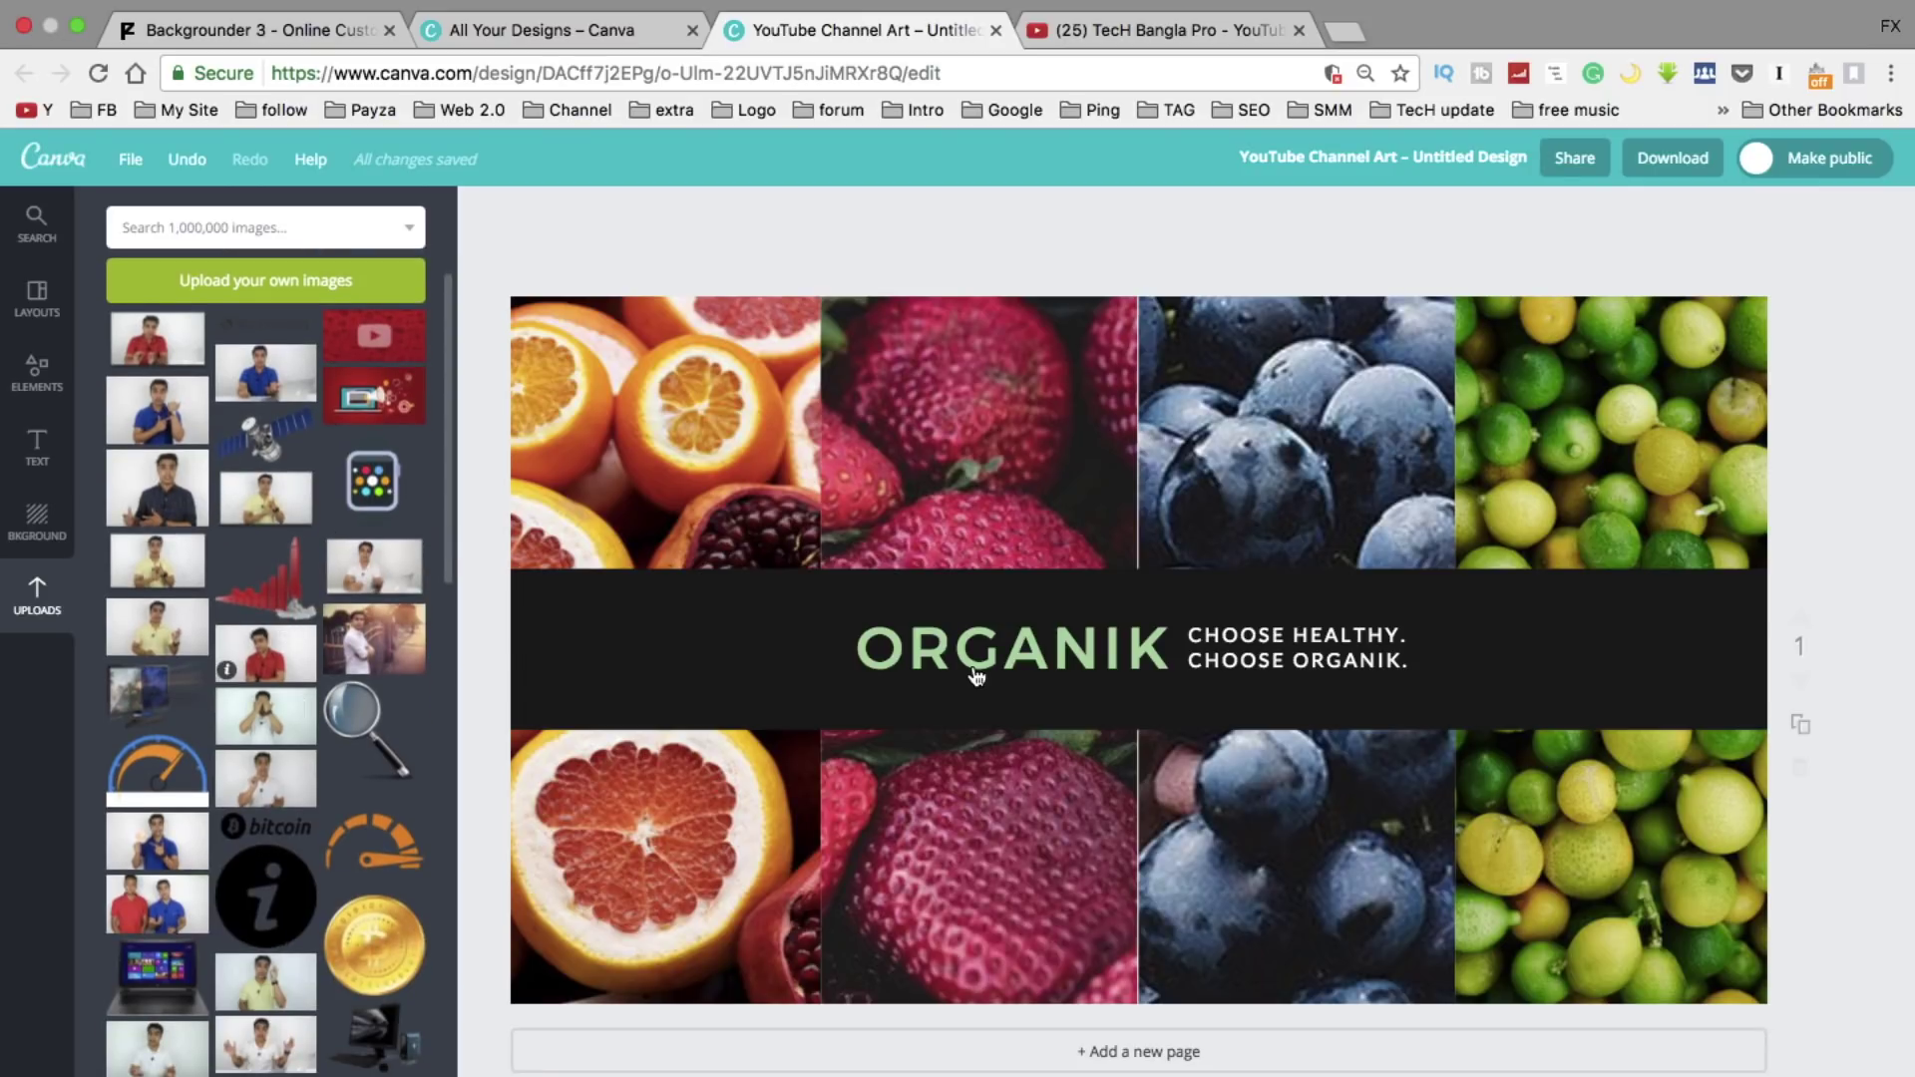
scroll(316, 750, down, 1)
scroll(315, 750, down, 5)
scroll(315, 751, down, 5)
scroll(315, 751, down, 5)
scroll(315, 751, down, 5)
scroll(315, 750, down, 5)
scroll(315, 751, down, 5)
scroll(315, 750, down, 5)
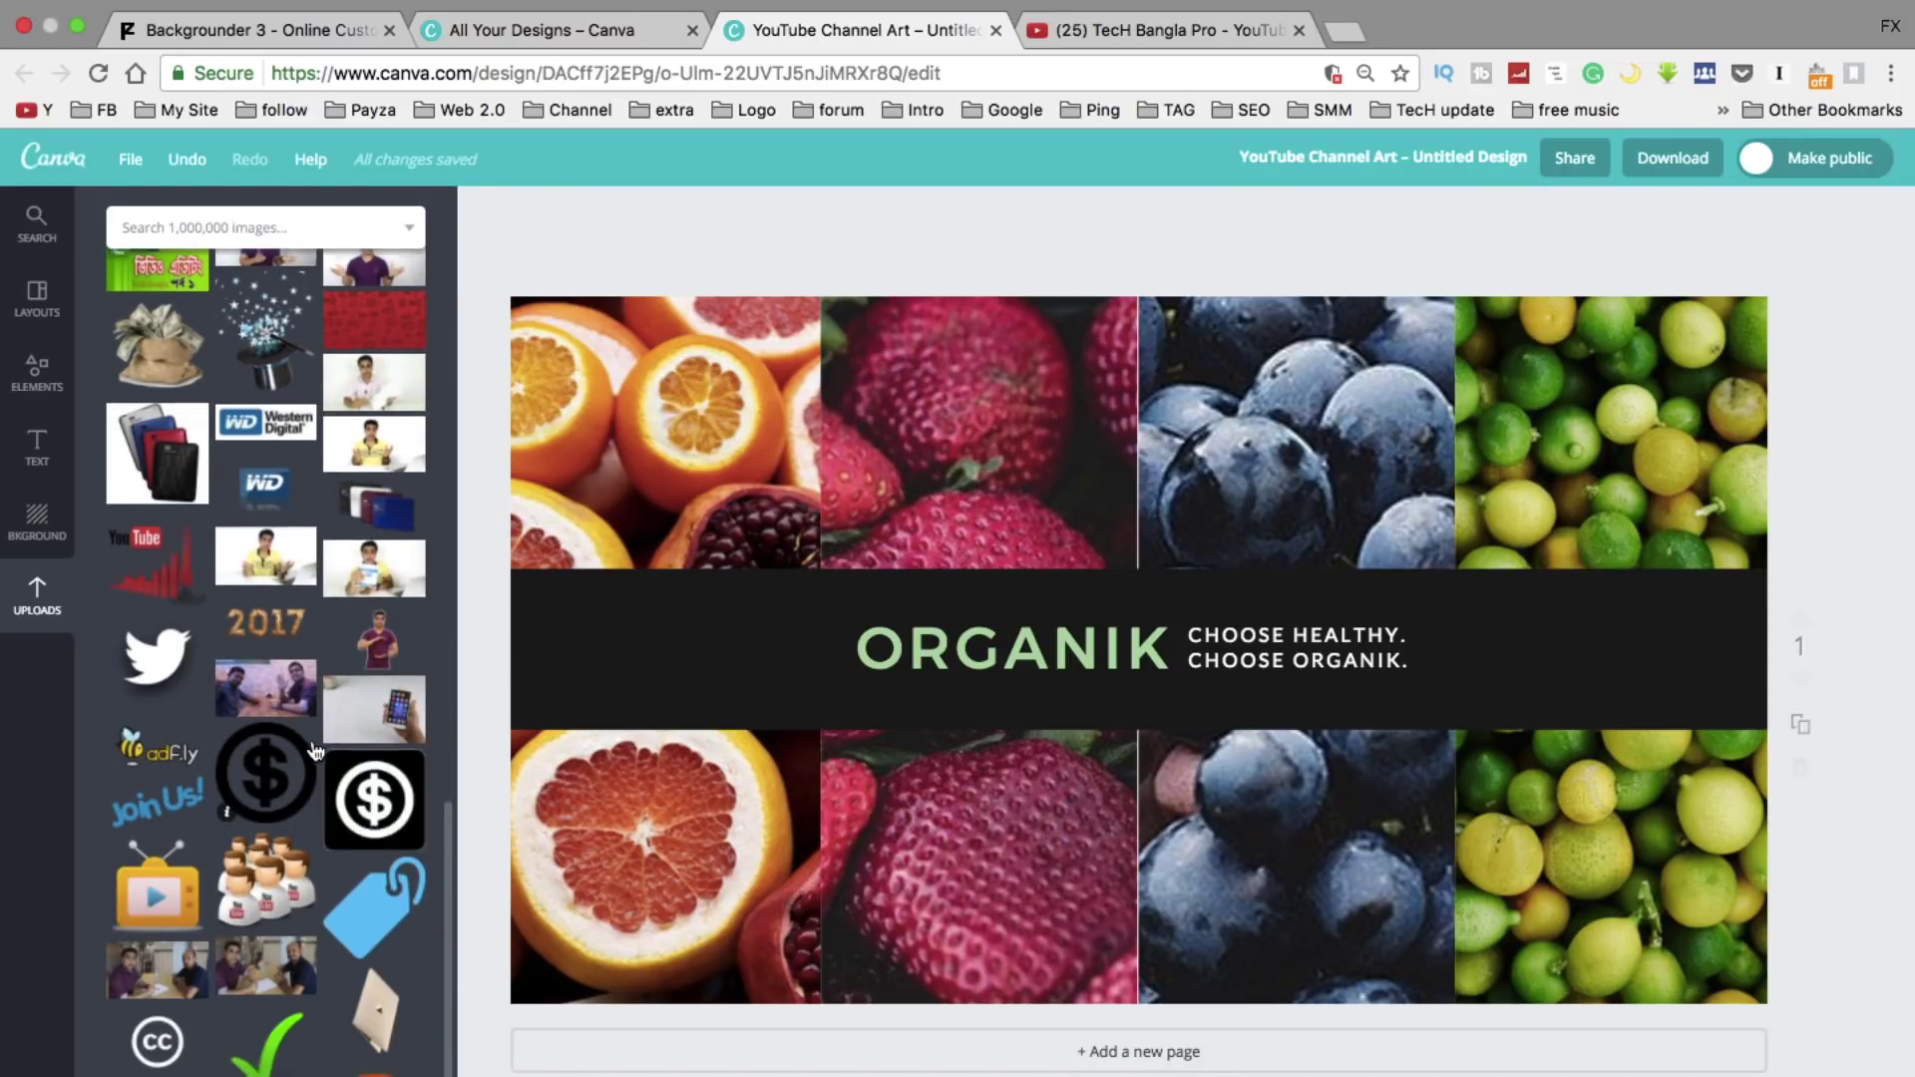
scroll(315, 750, down, 3)
scroll(387, 874, down, 2)
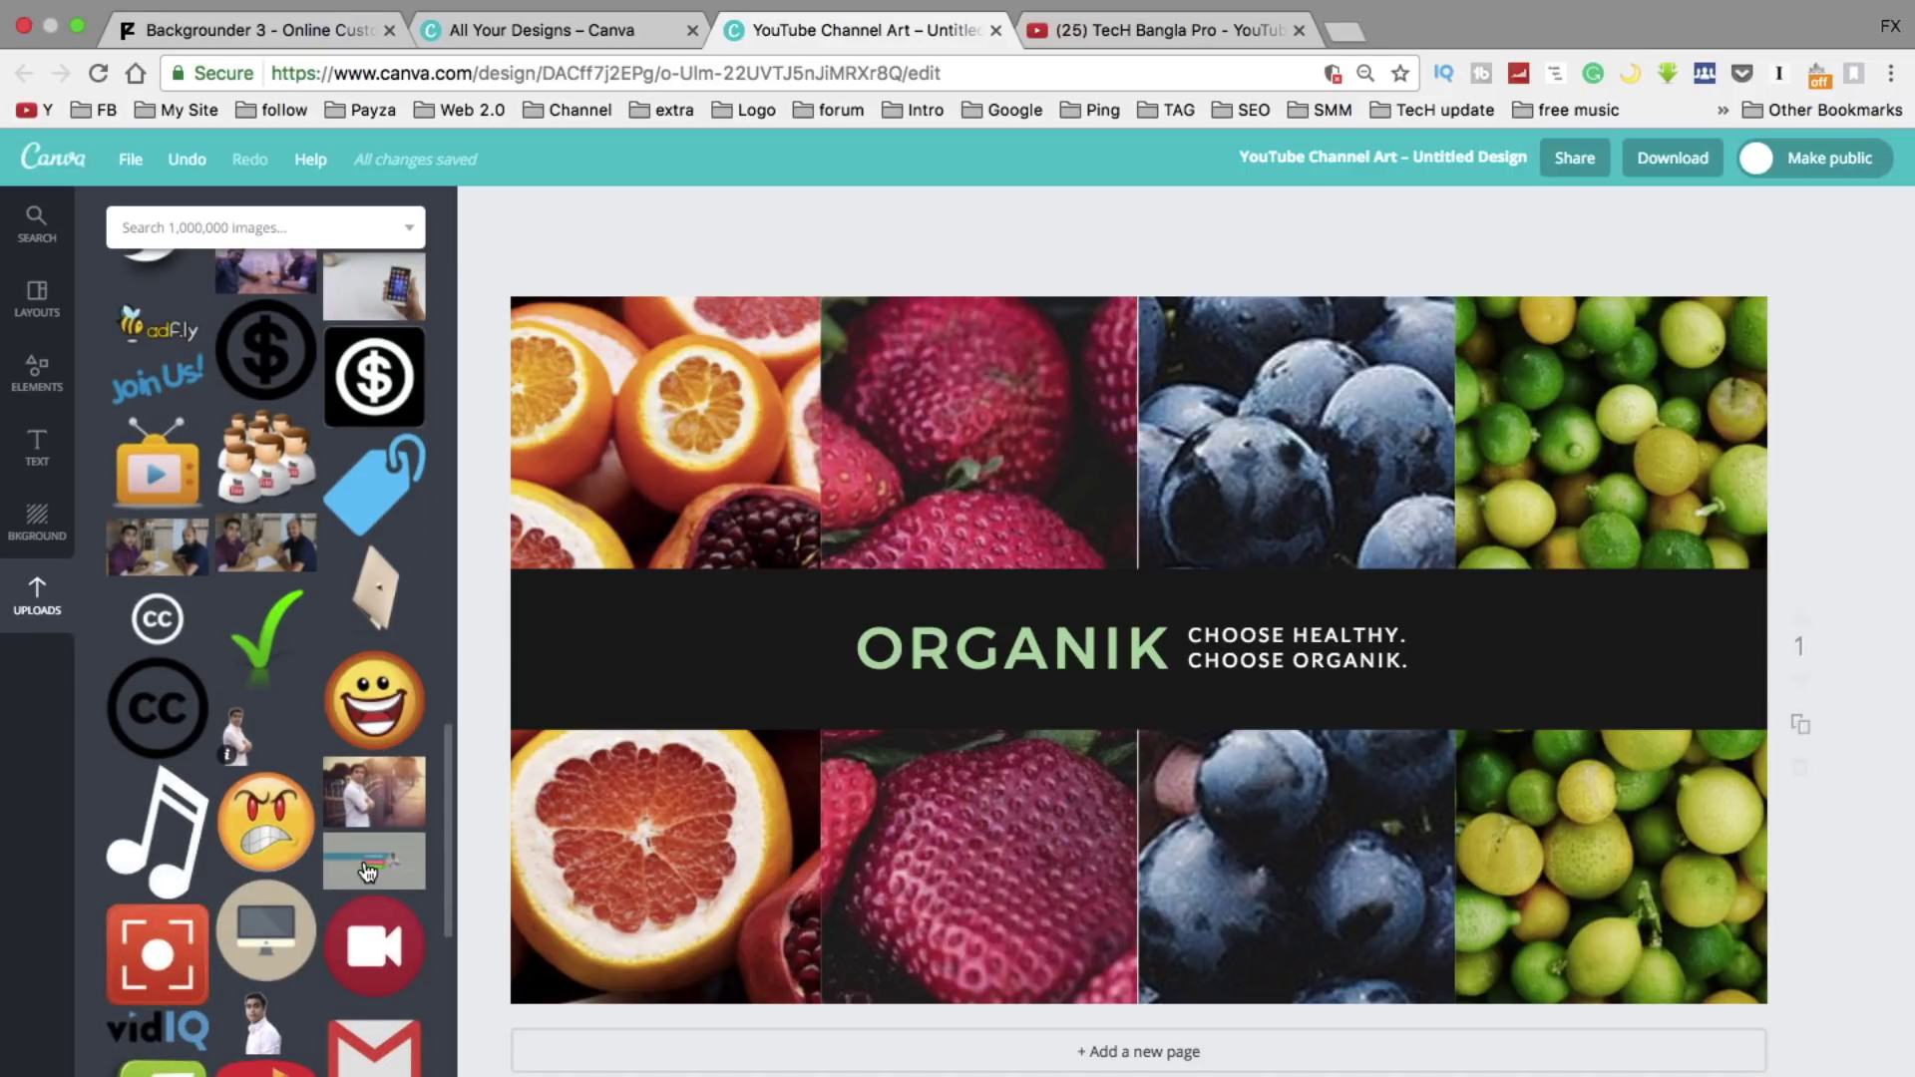
click(363, 859)
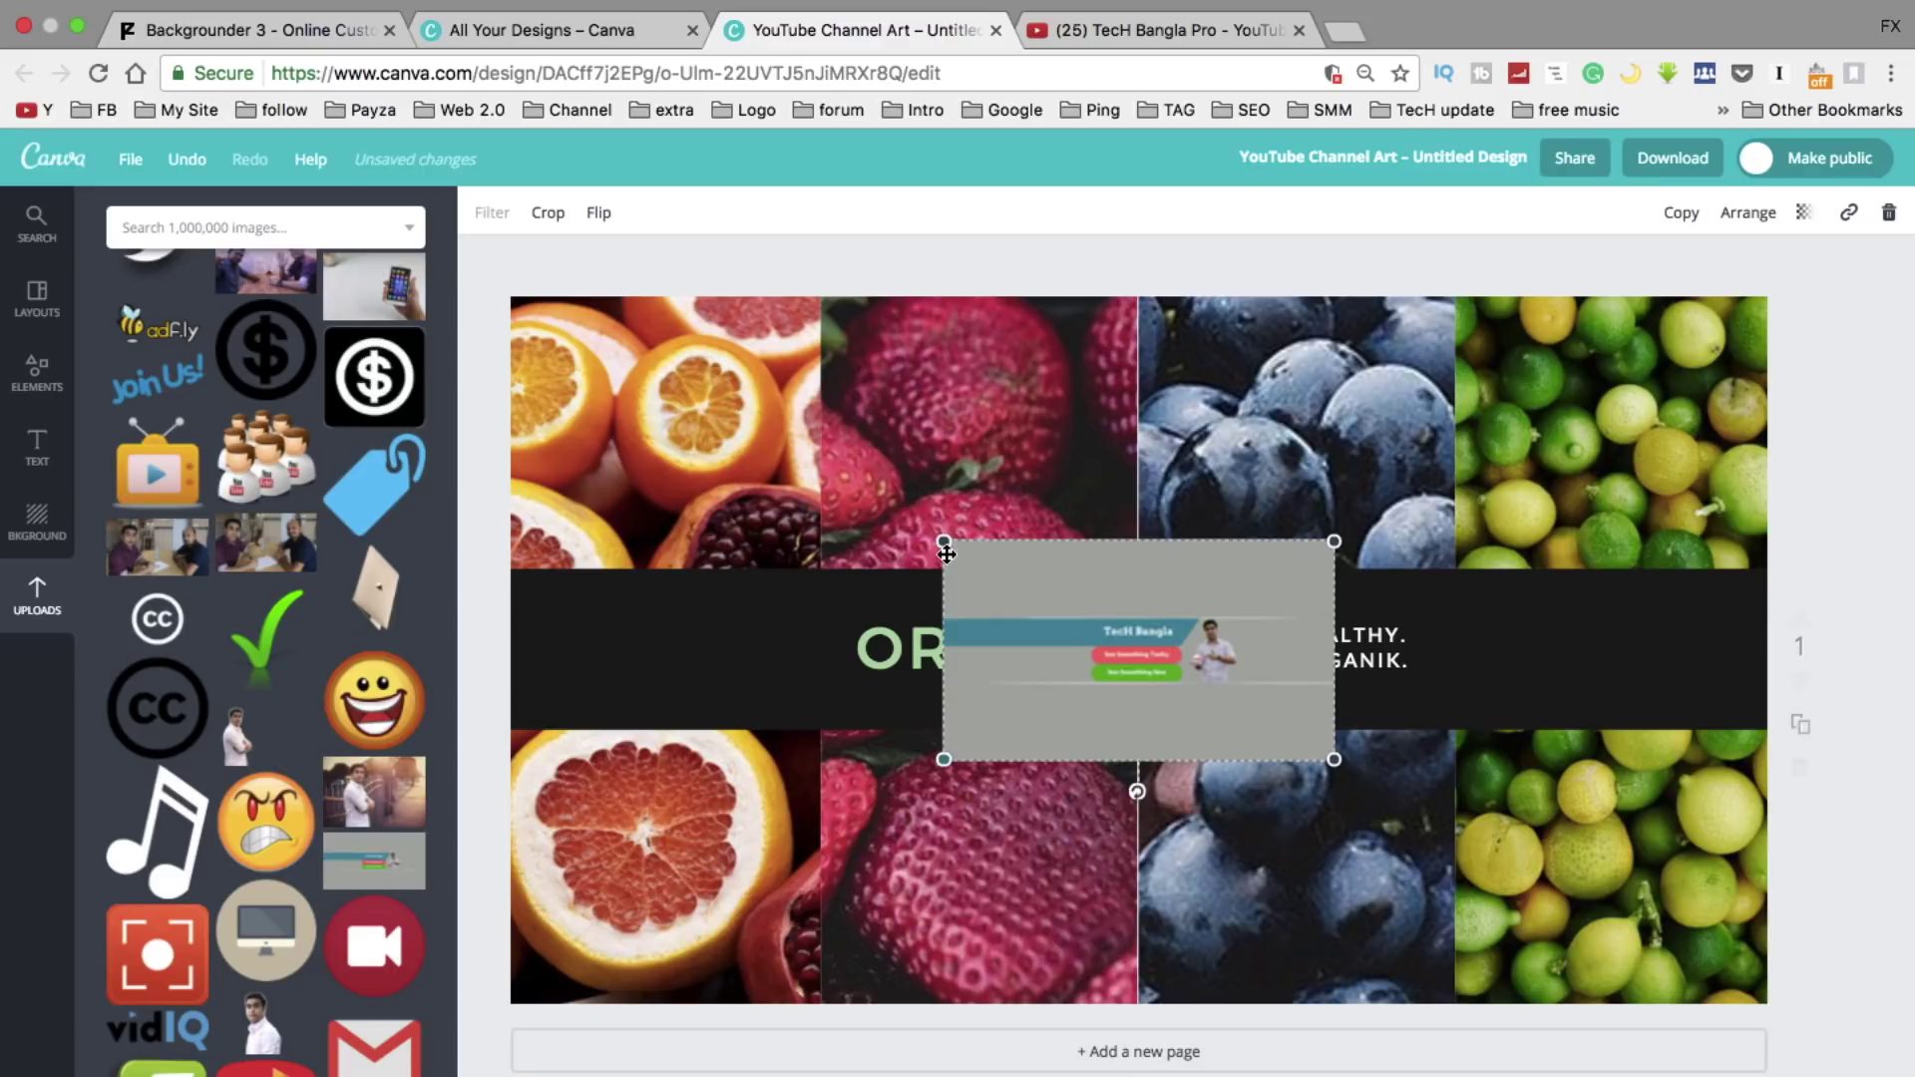
drag(929, 533, 600, 347)
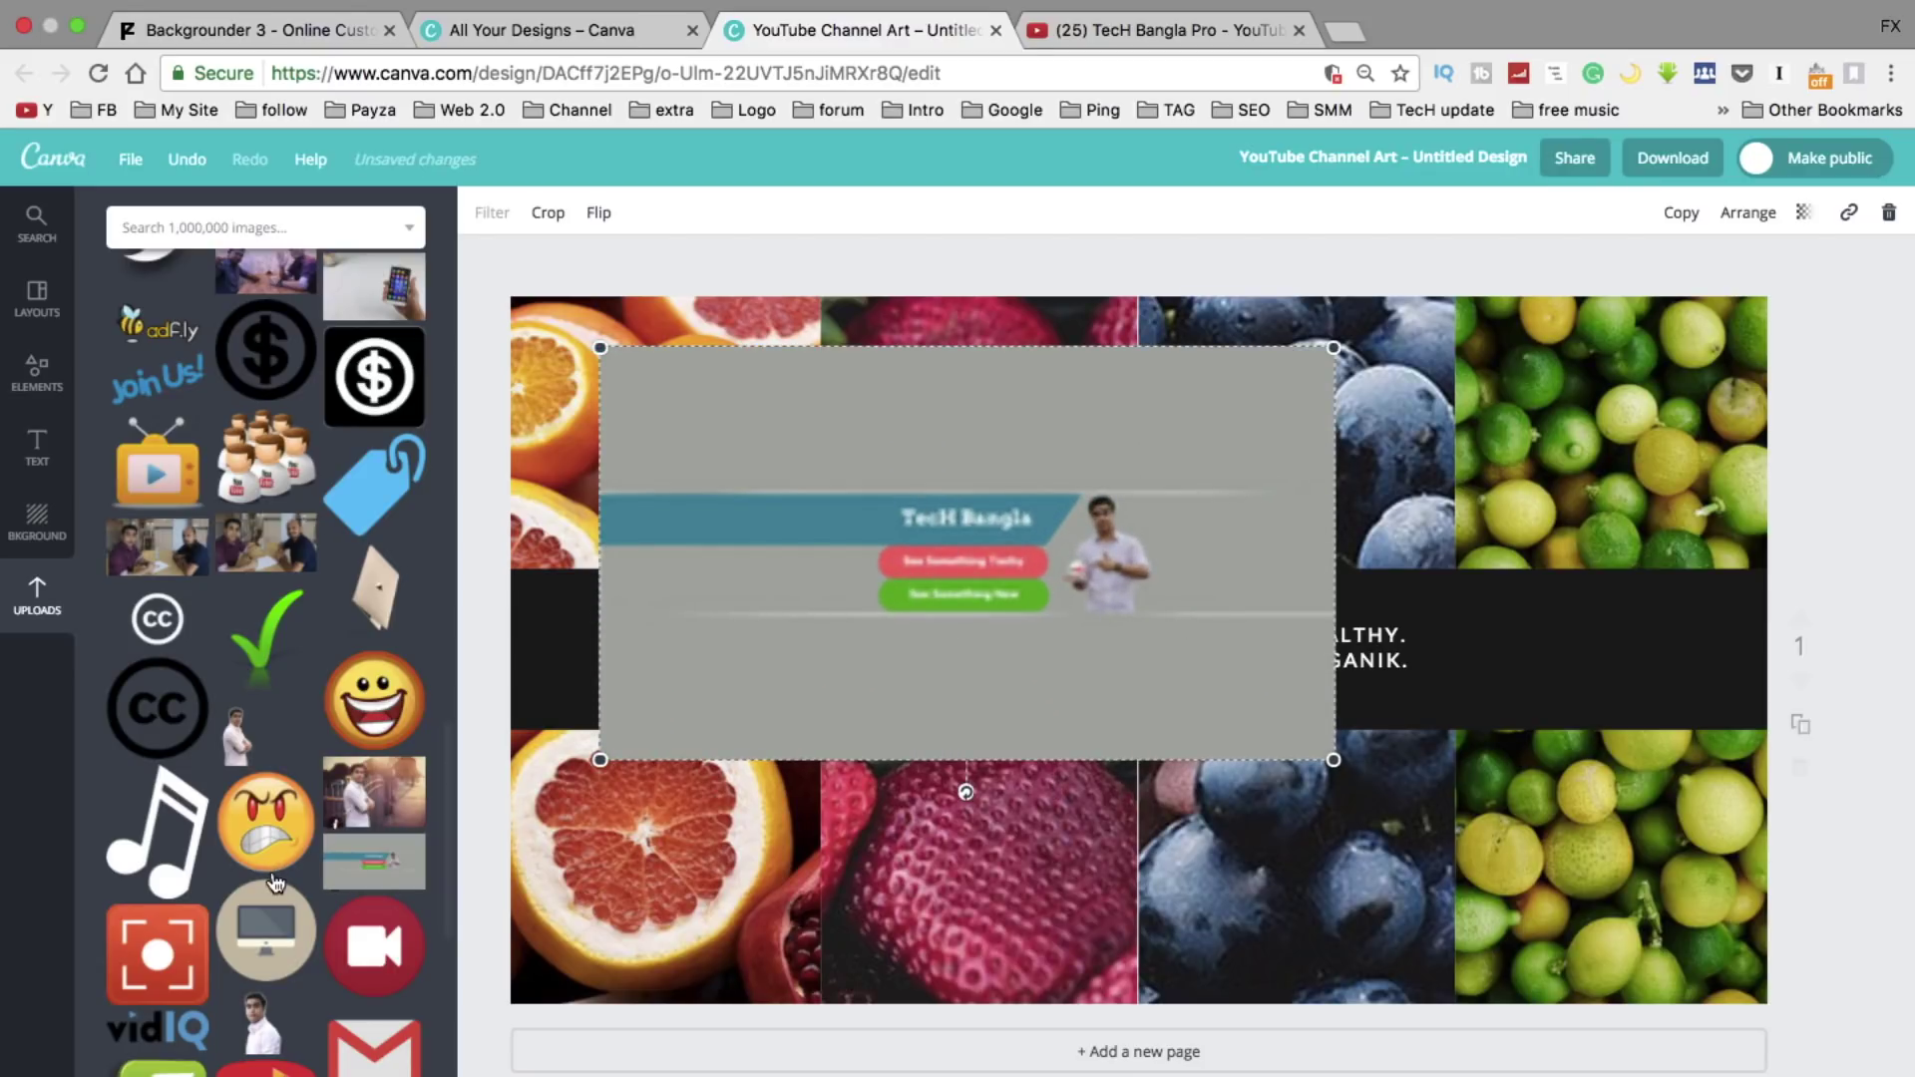
- Add the man cutout, delete the grey channel art, and place the cutout on the dark band's right
scroll(275, 876, down, 5)
scroll(276, 882, down, 1)
scroll(276, 878, down, 2)
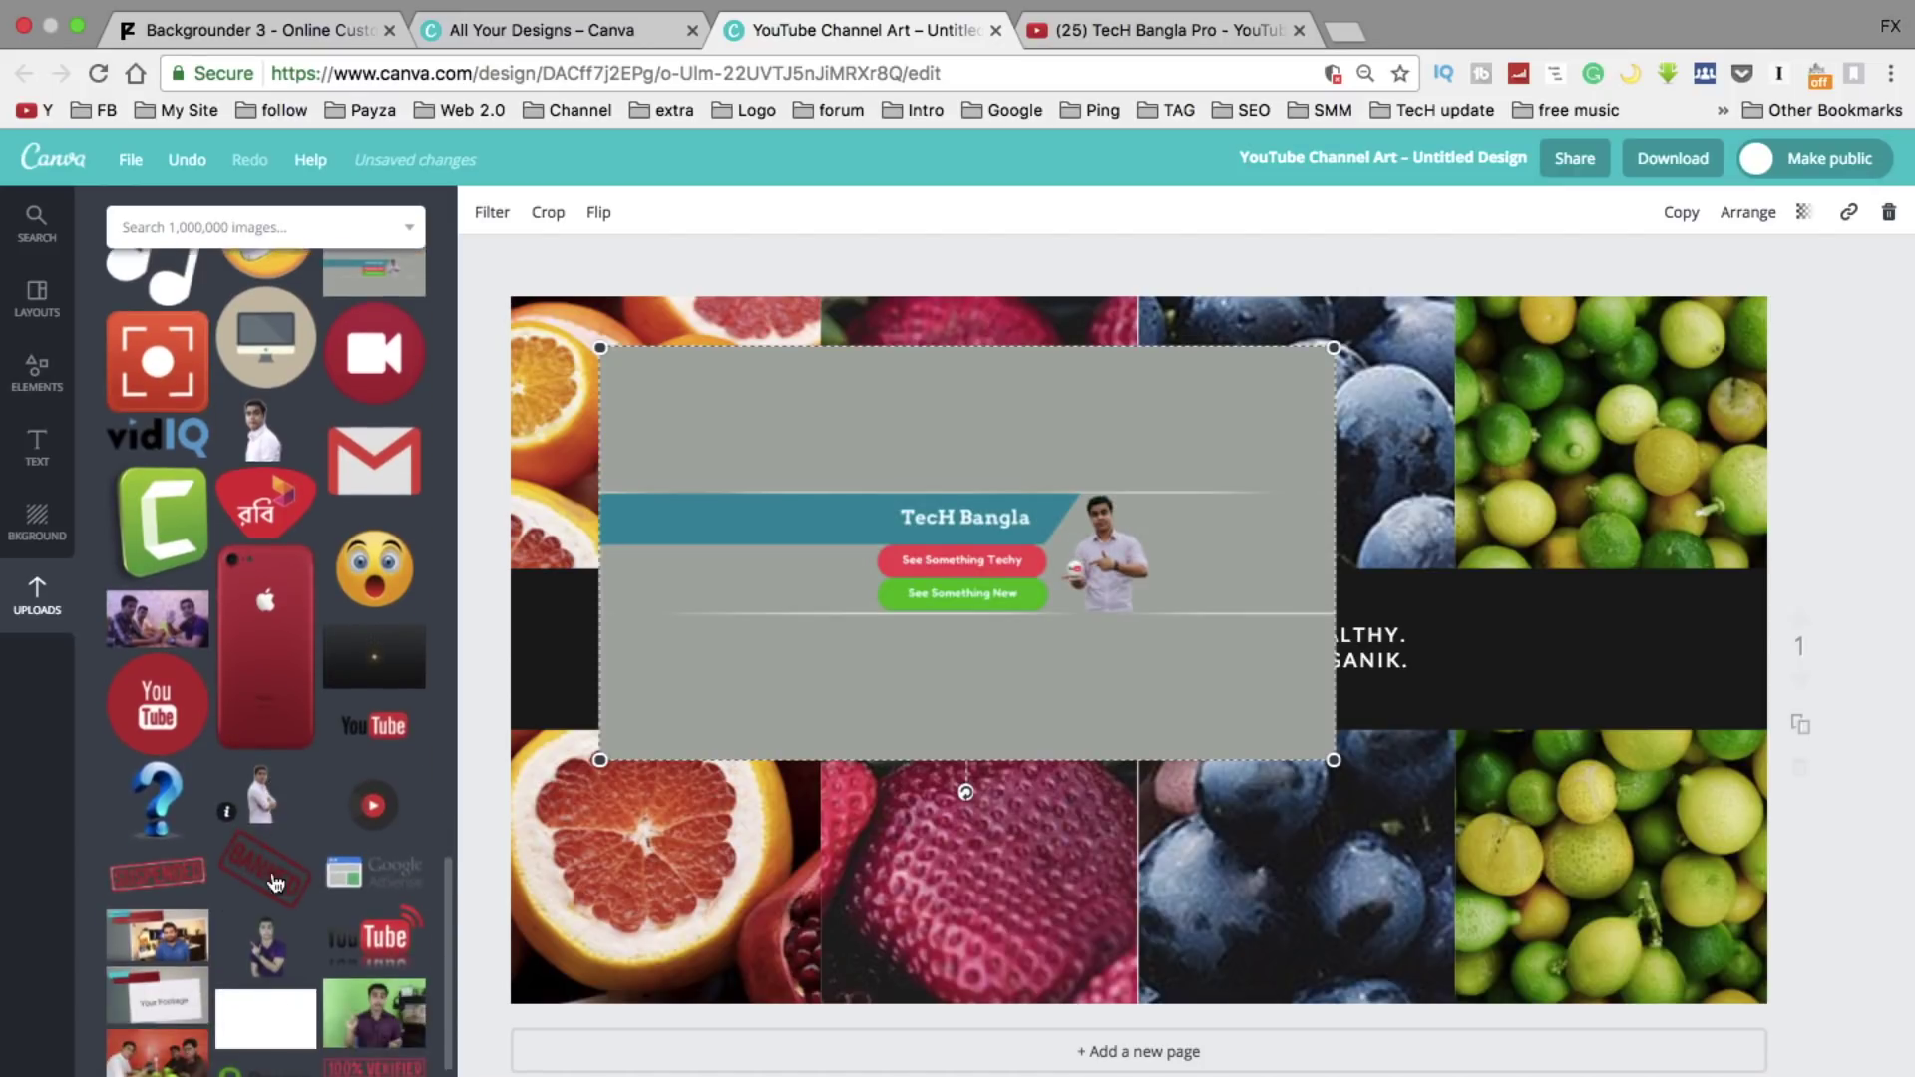
scroll(274, 858, down, 2)
scroll(269, 838, down, 1)
scroll(265, 813, down, 2)
scroll(266, 814, down, 1)
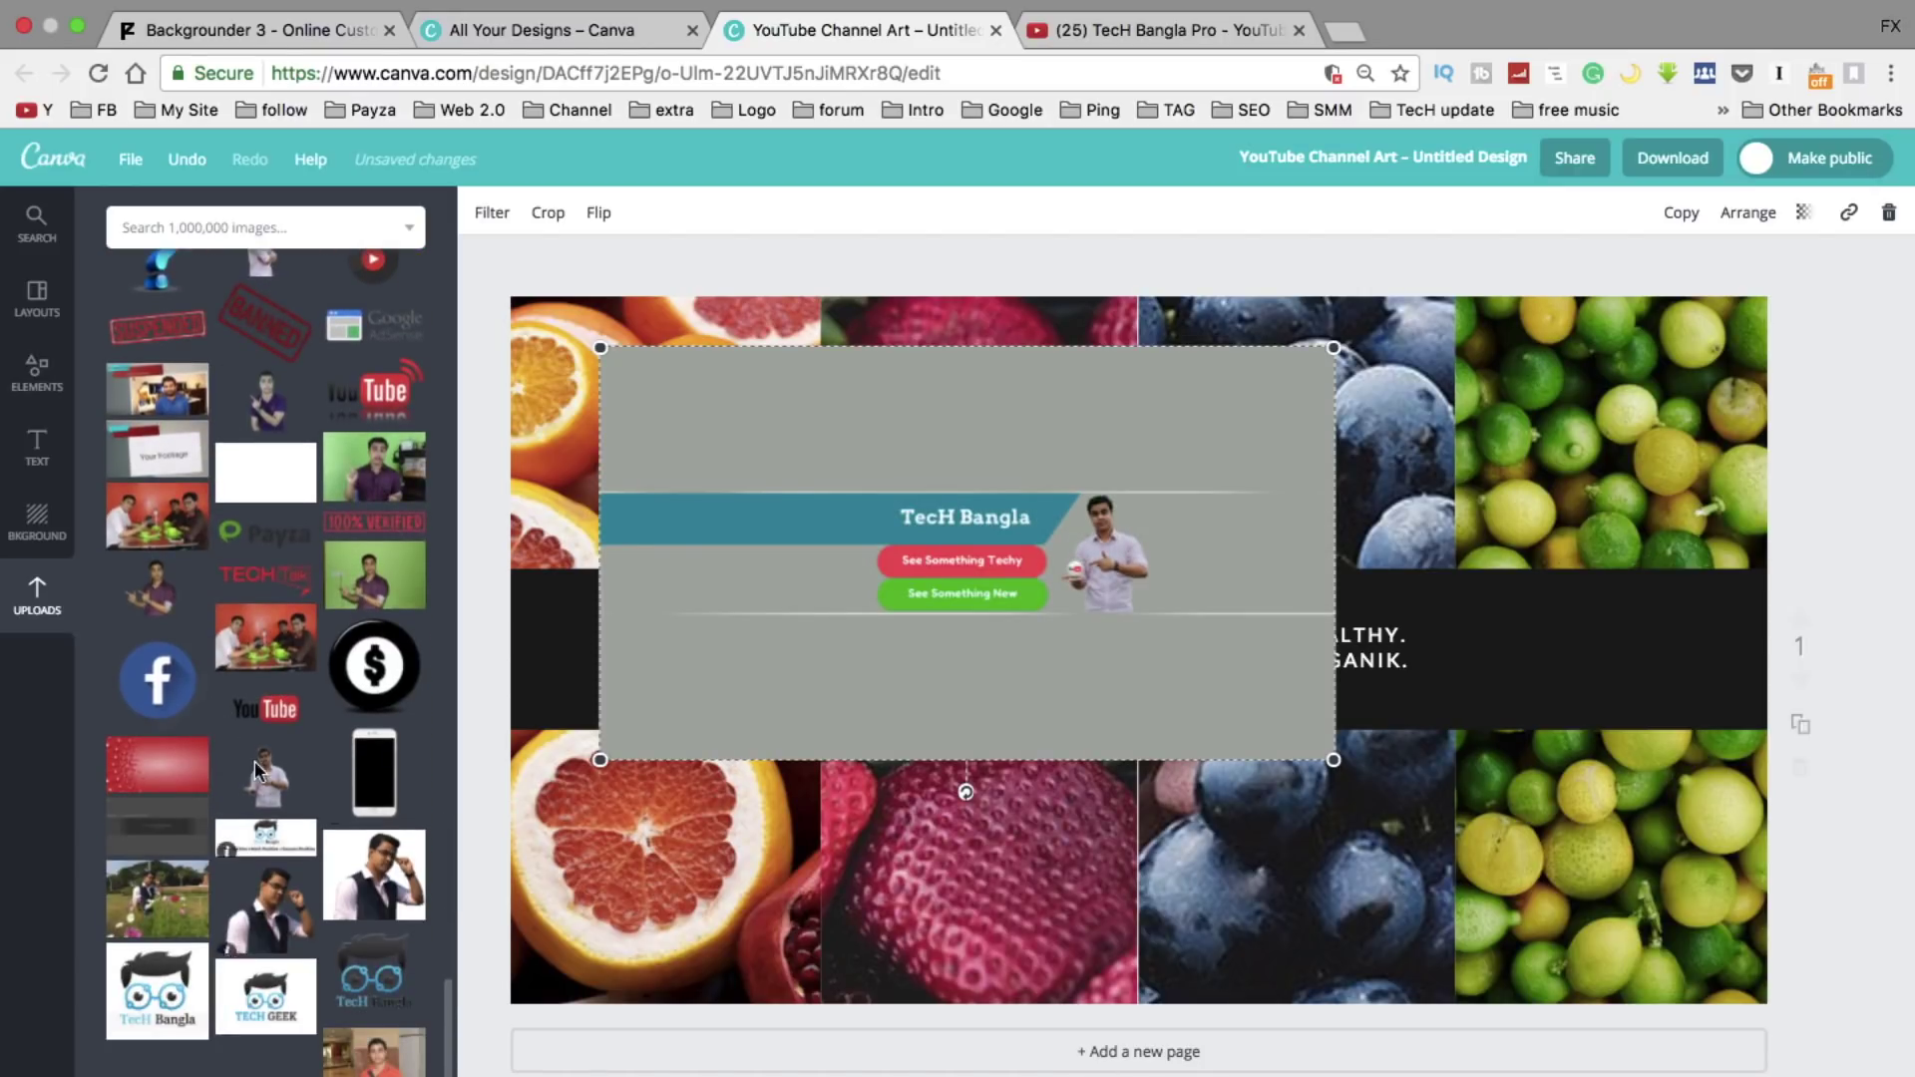
click(265, 778)
click(605, 359)
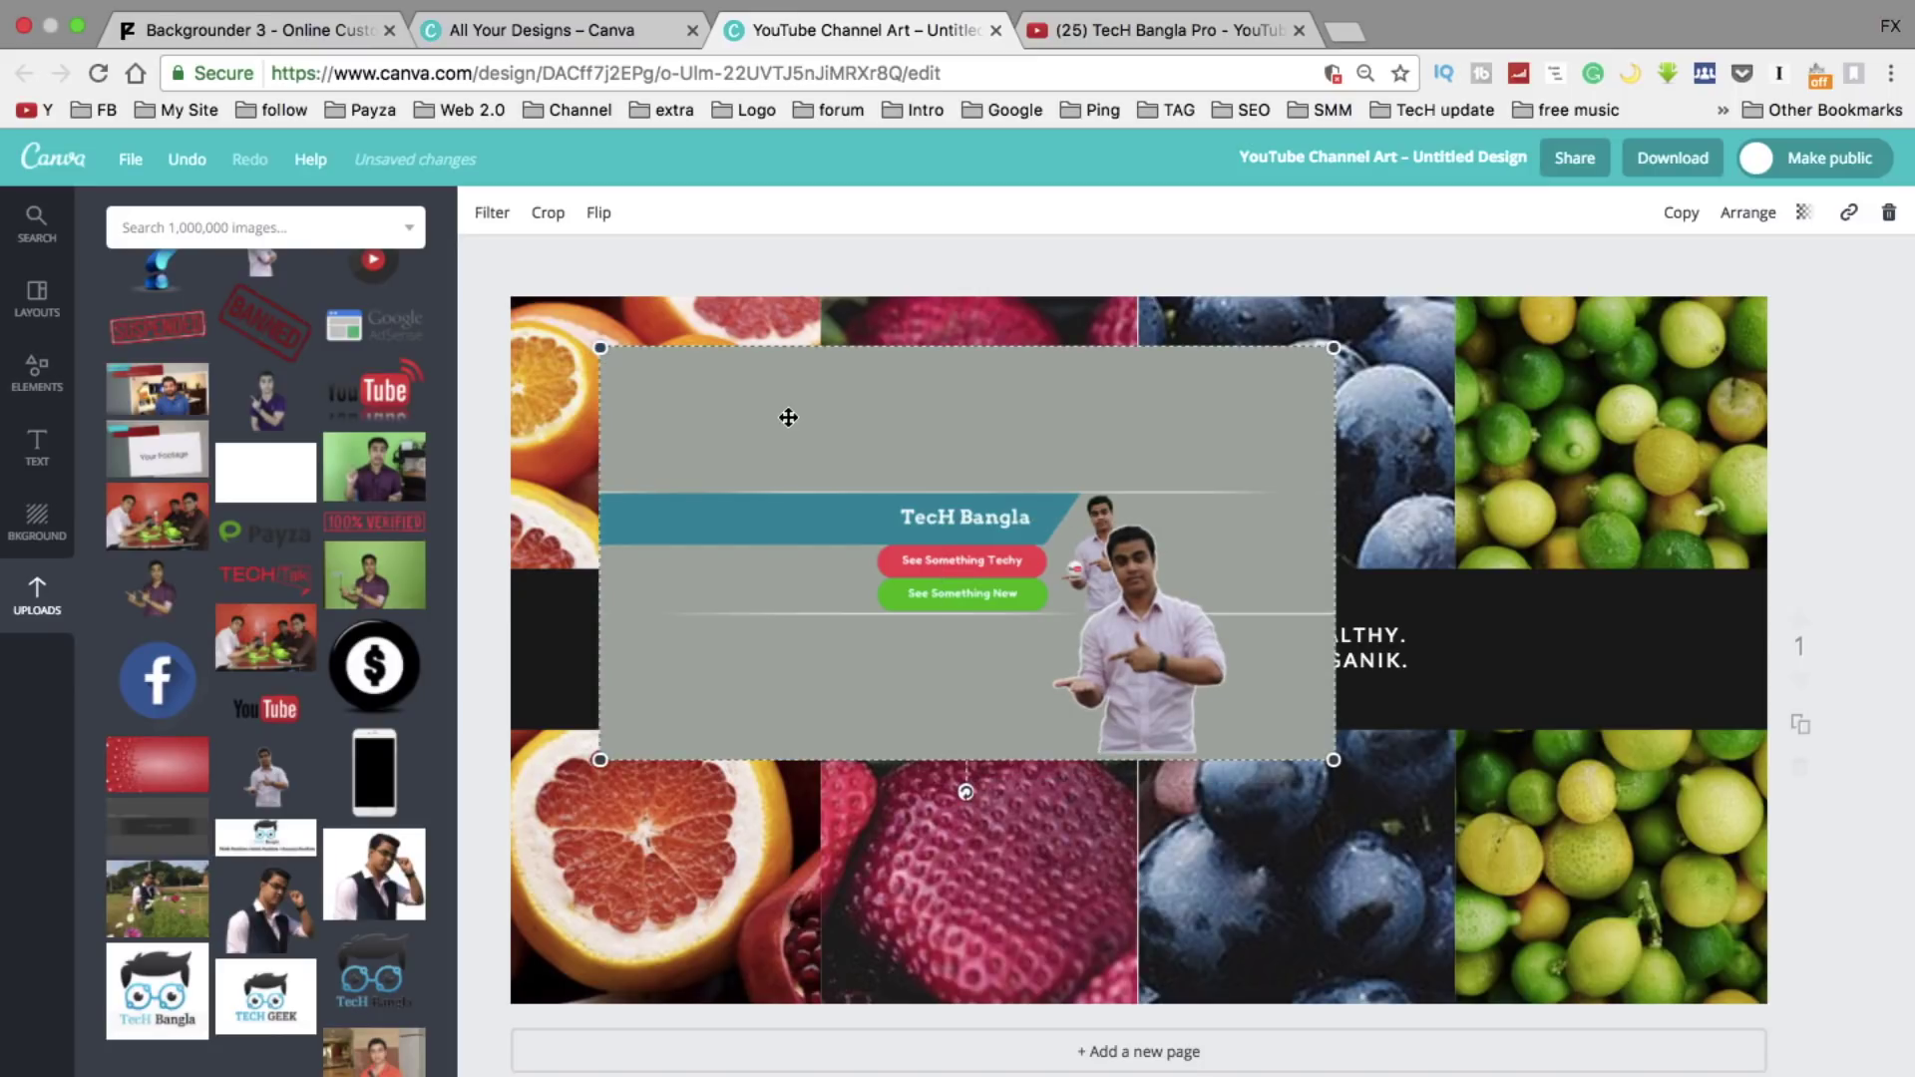
key(Delete)
mouse_move(1173, 665)
mouse_down()
mouse_move(1456, 673)
mouse_move(1456, 693)
mouse_up()
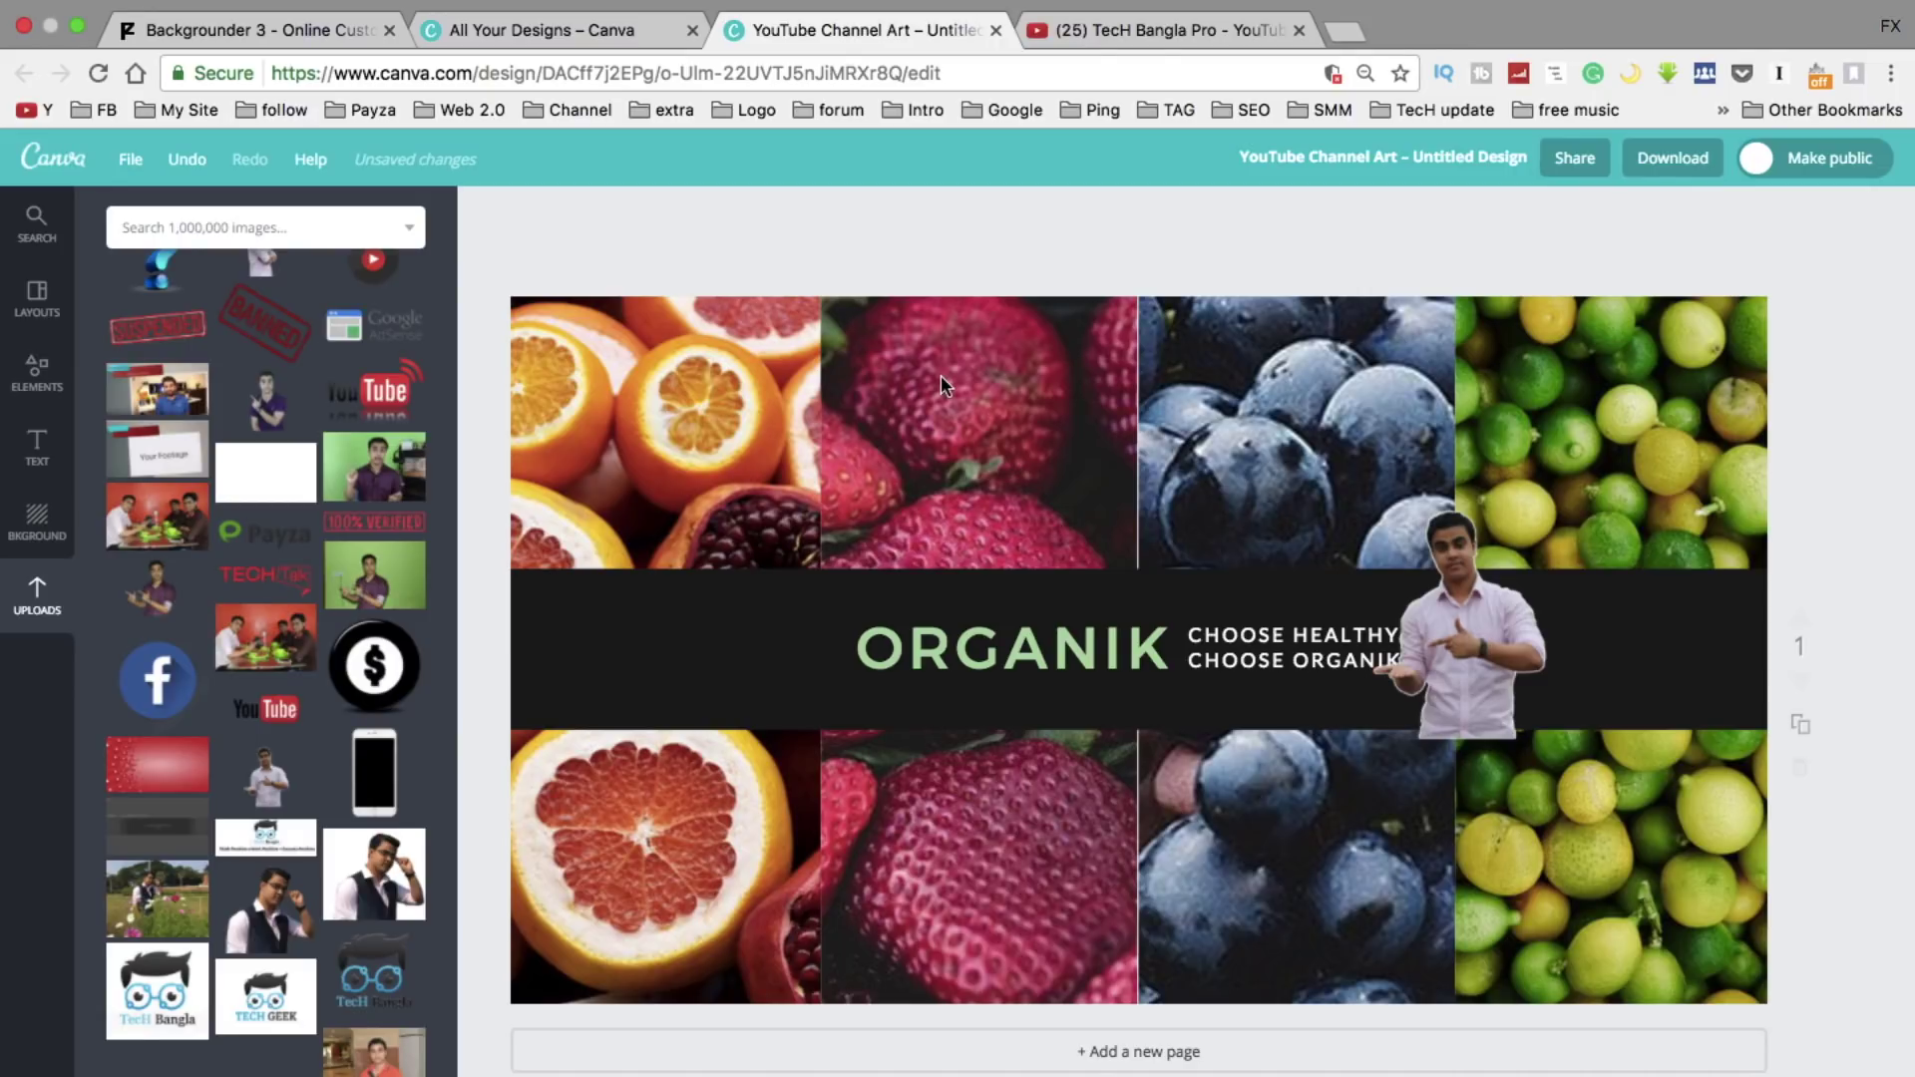
- Drop the grey size guide into the grid and remove the strawberry, blueberry and lime photos
click(157, 838)
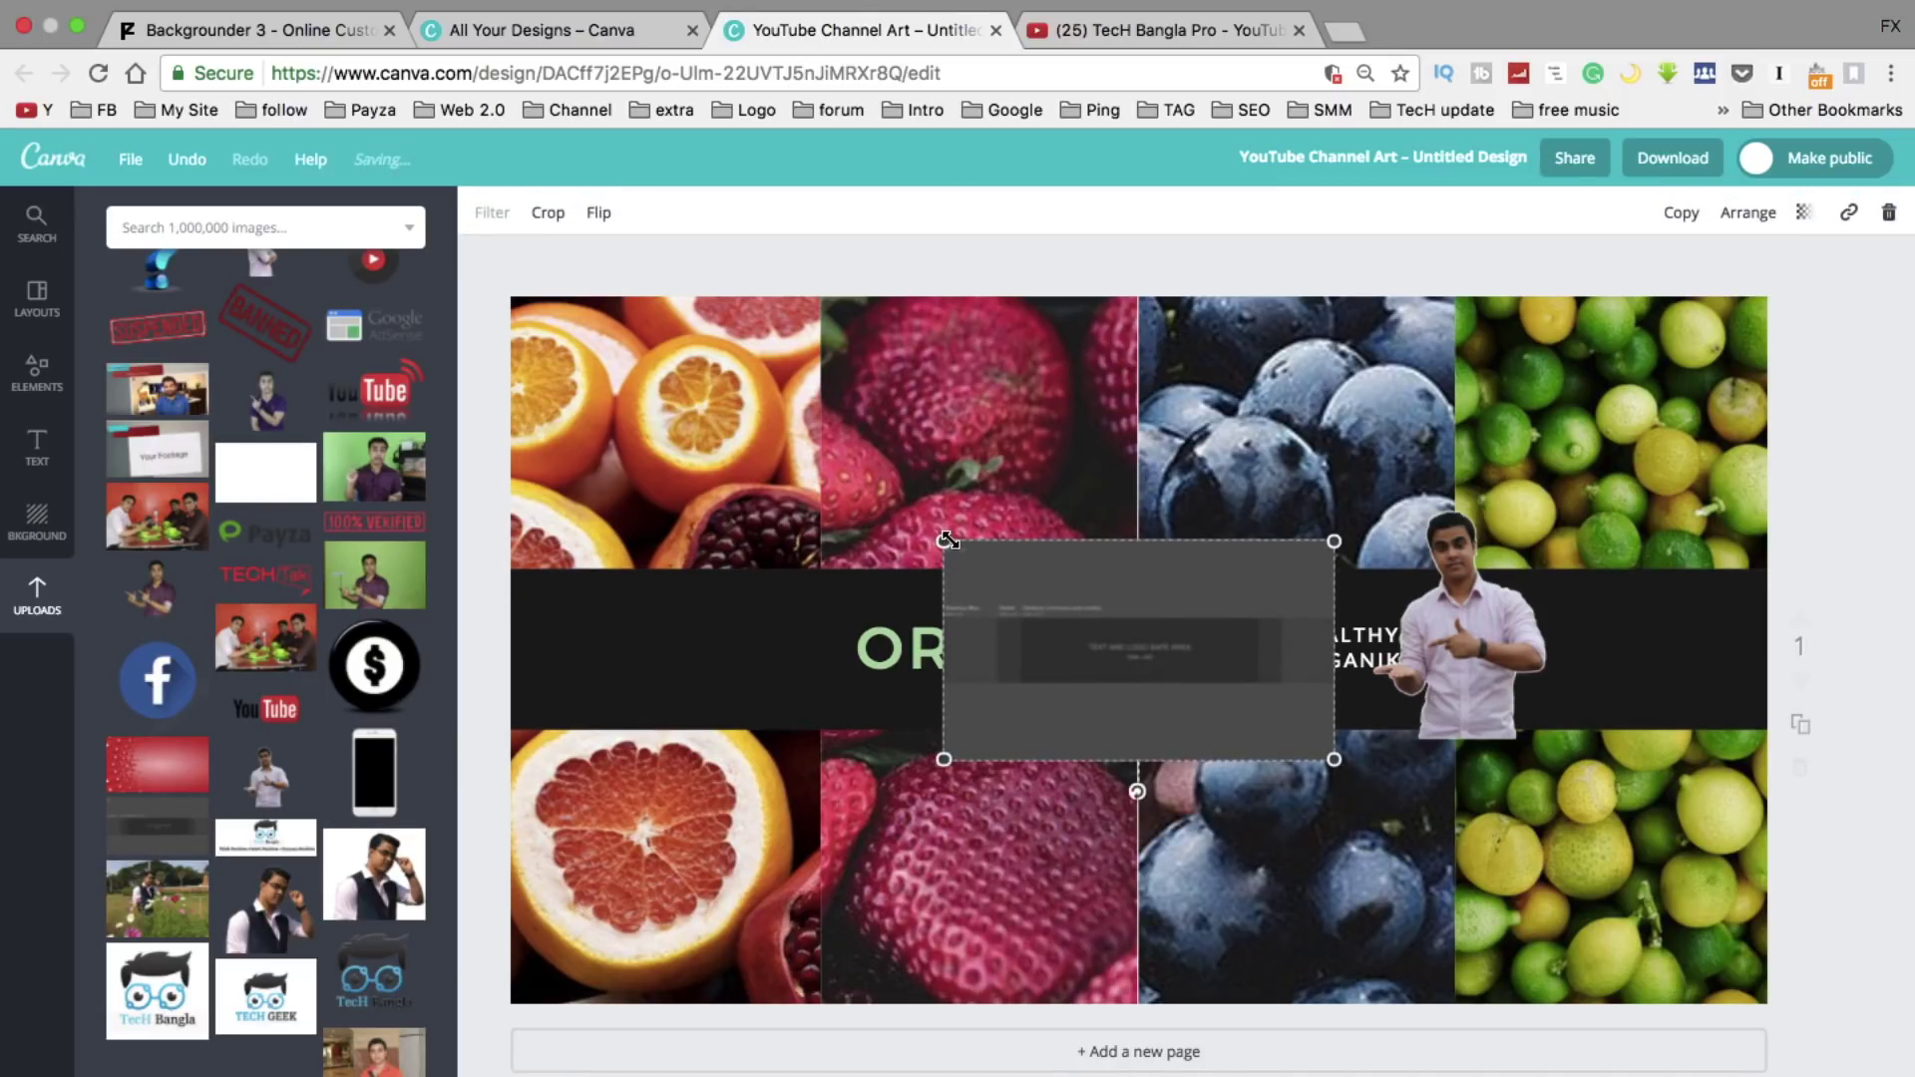
drag(794, 395, 620, 359)
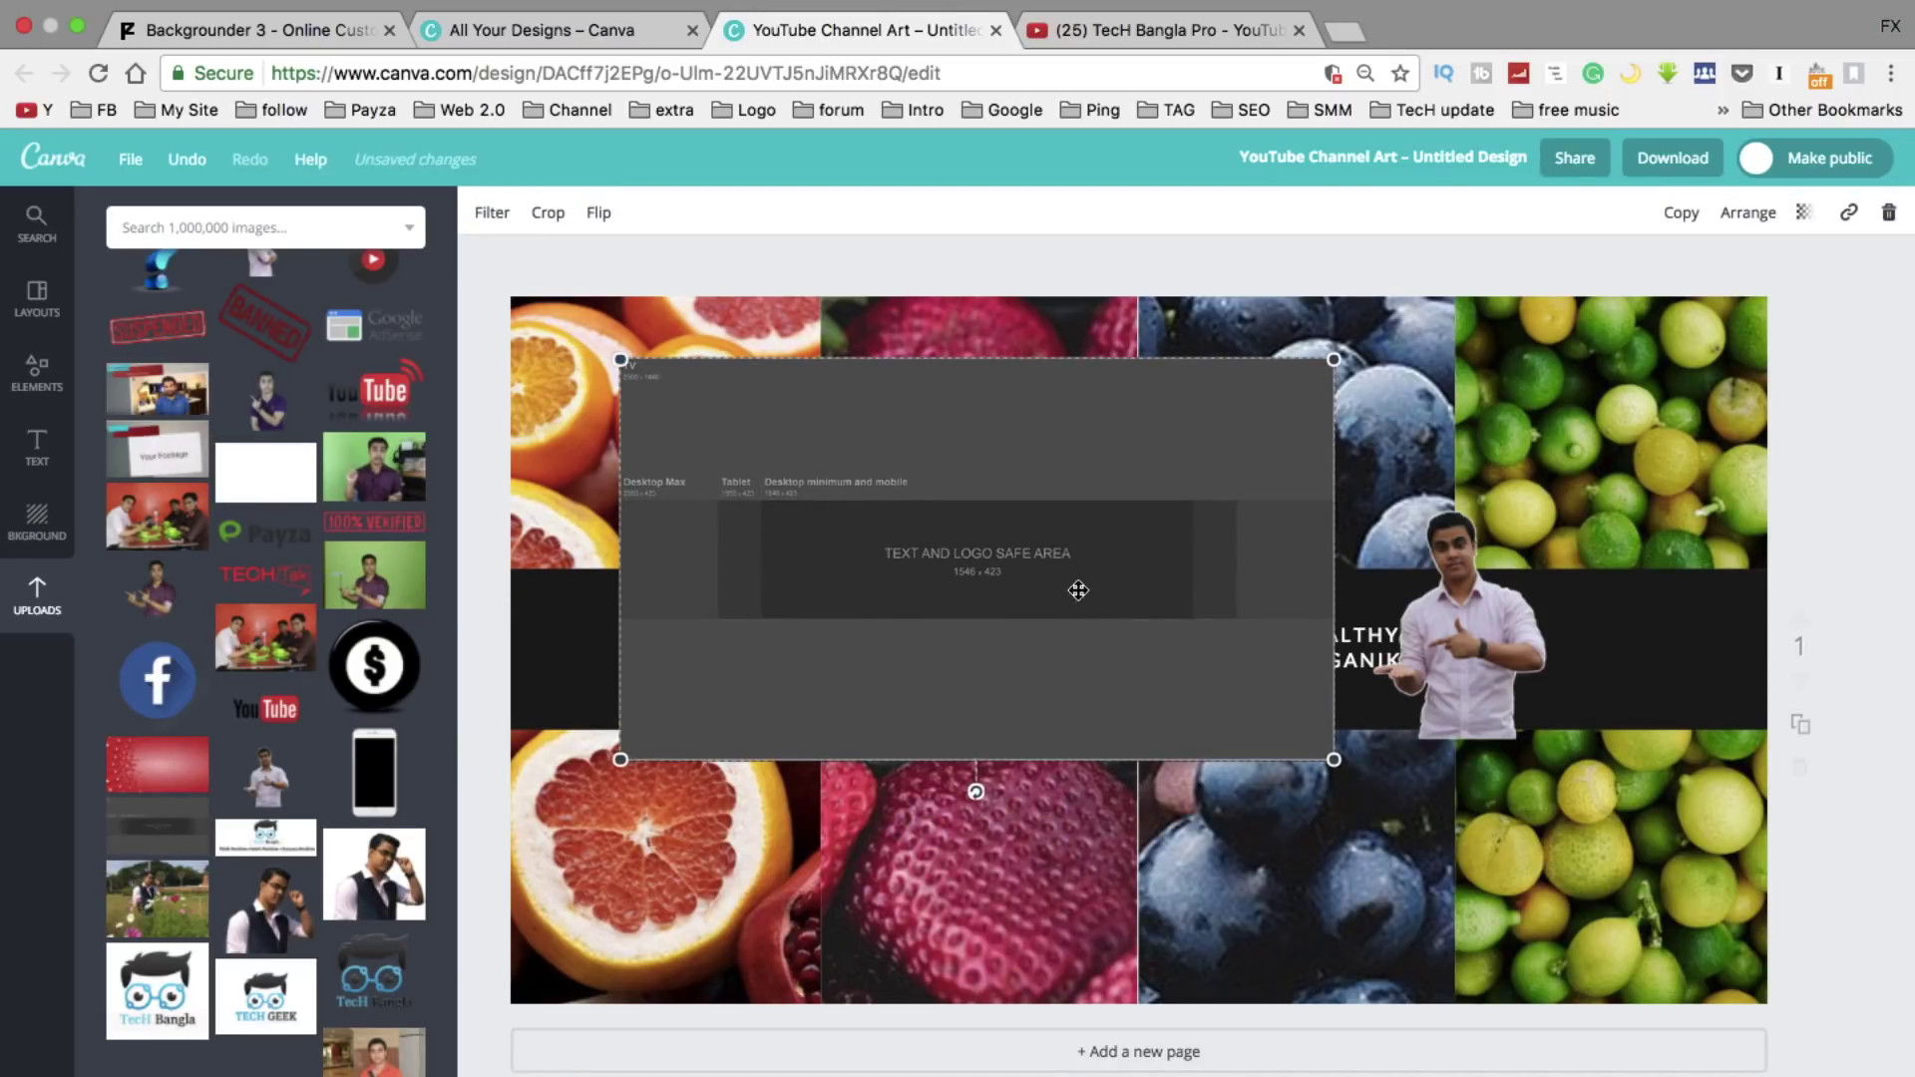
drag(836, 495, 678, 569)
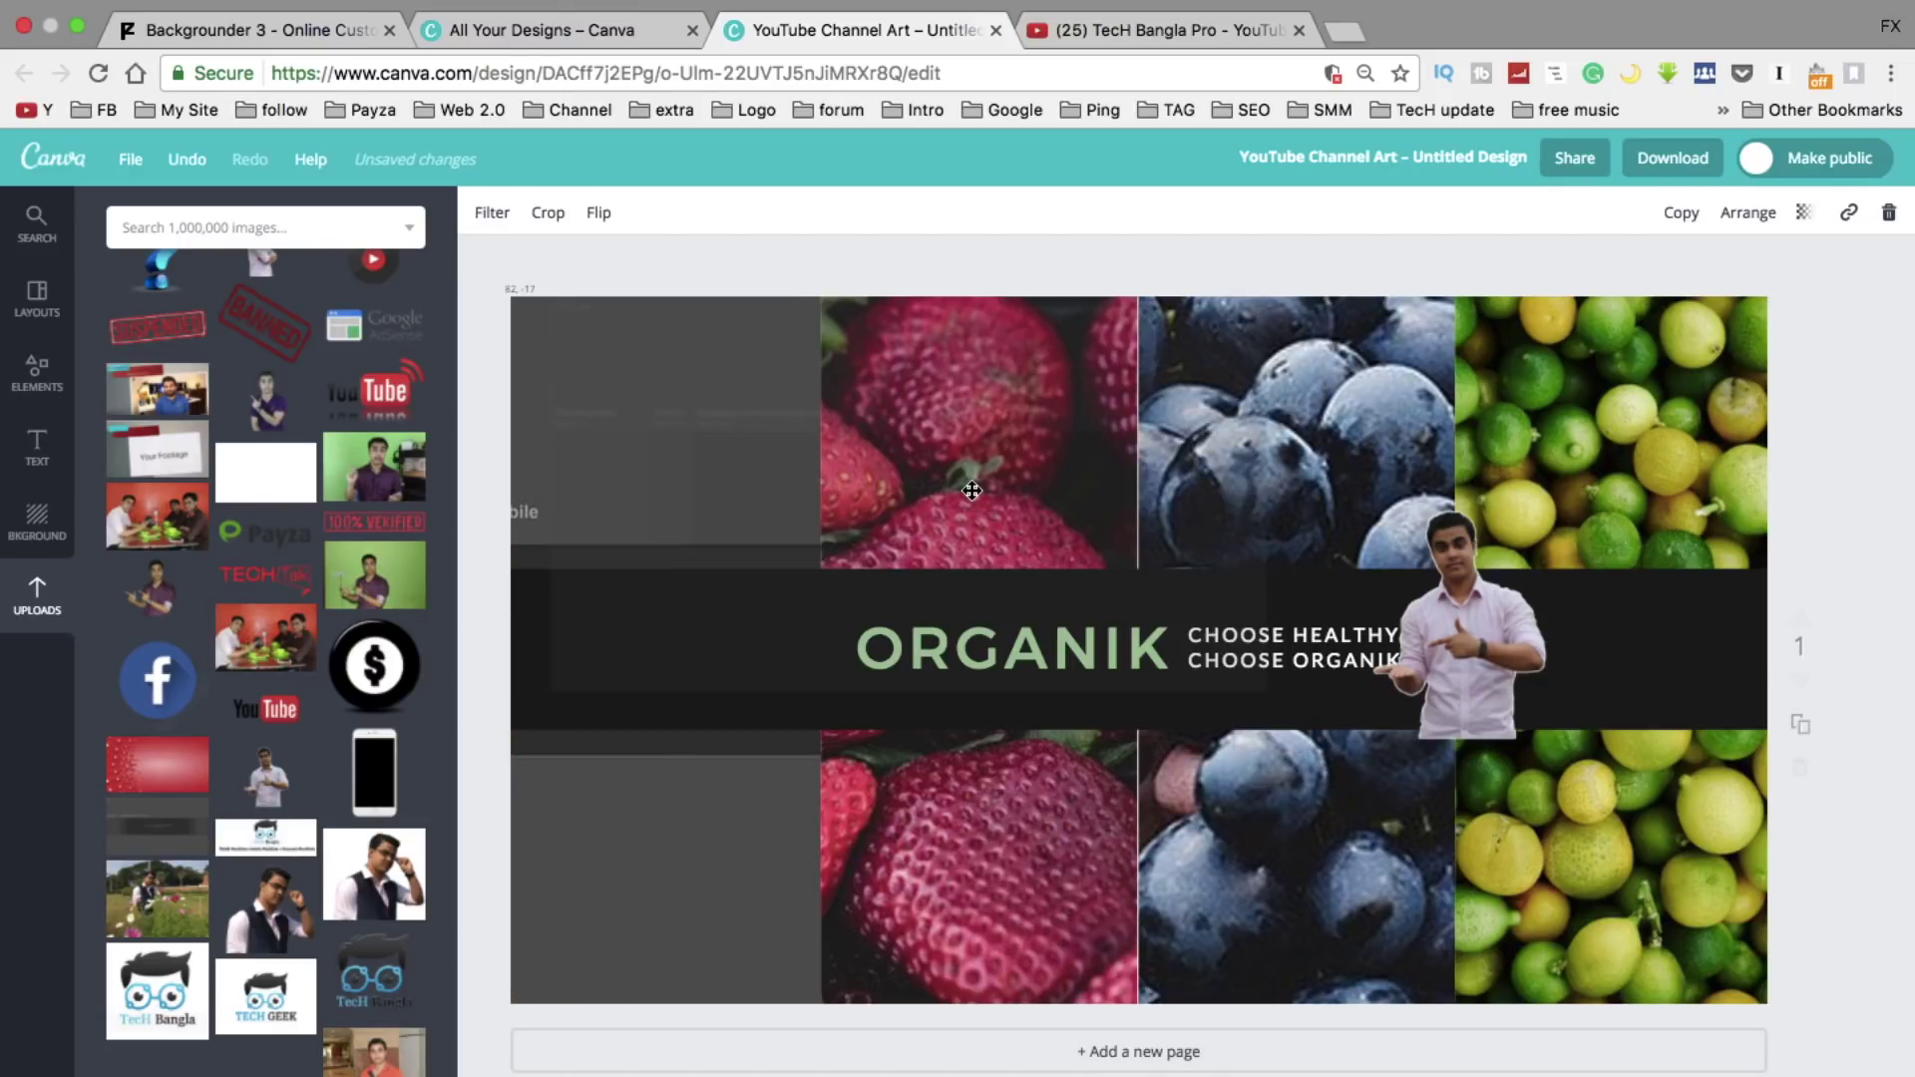
drag(972, 490, 1271, 474)
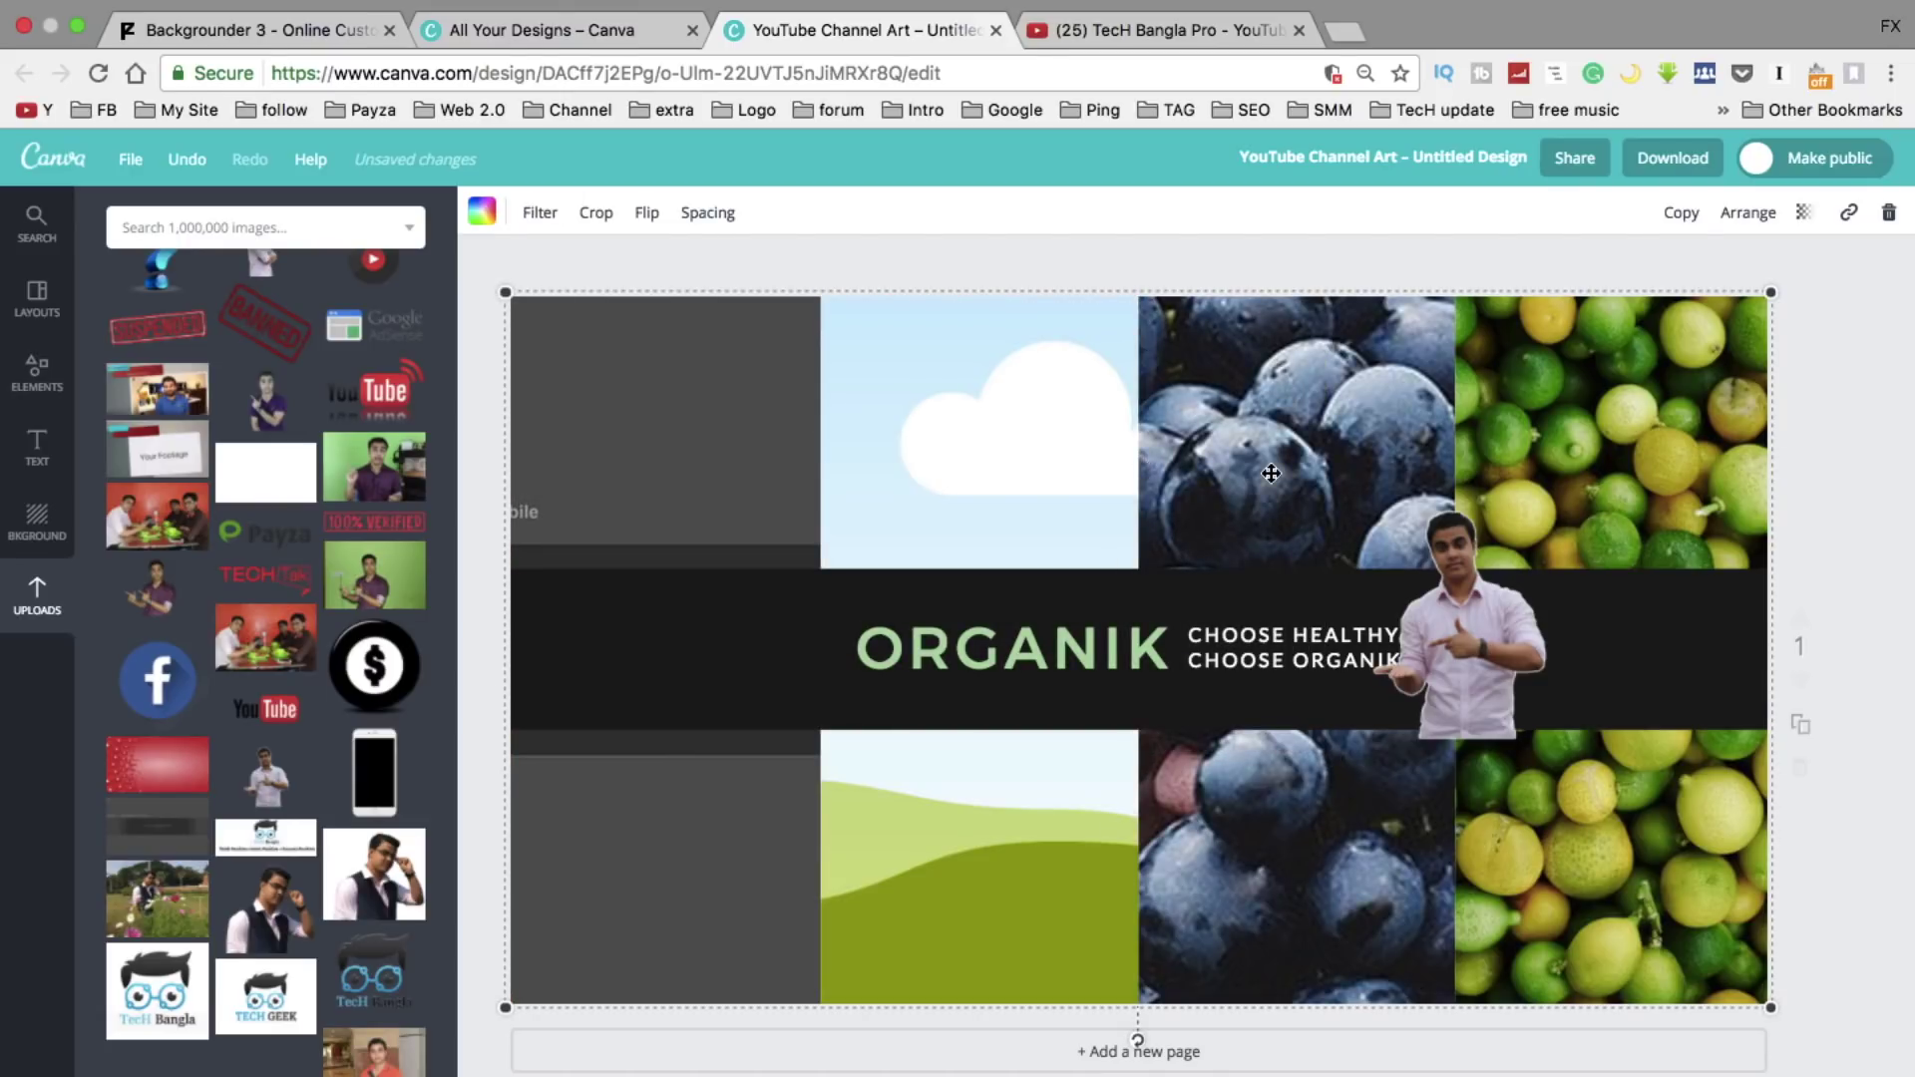
key(Delete)
click(1478, 535)
key(Delete)
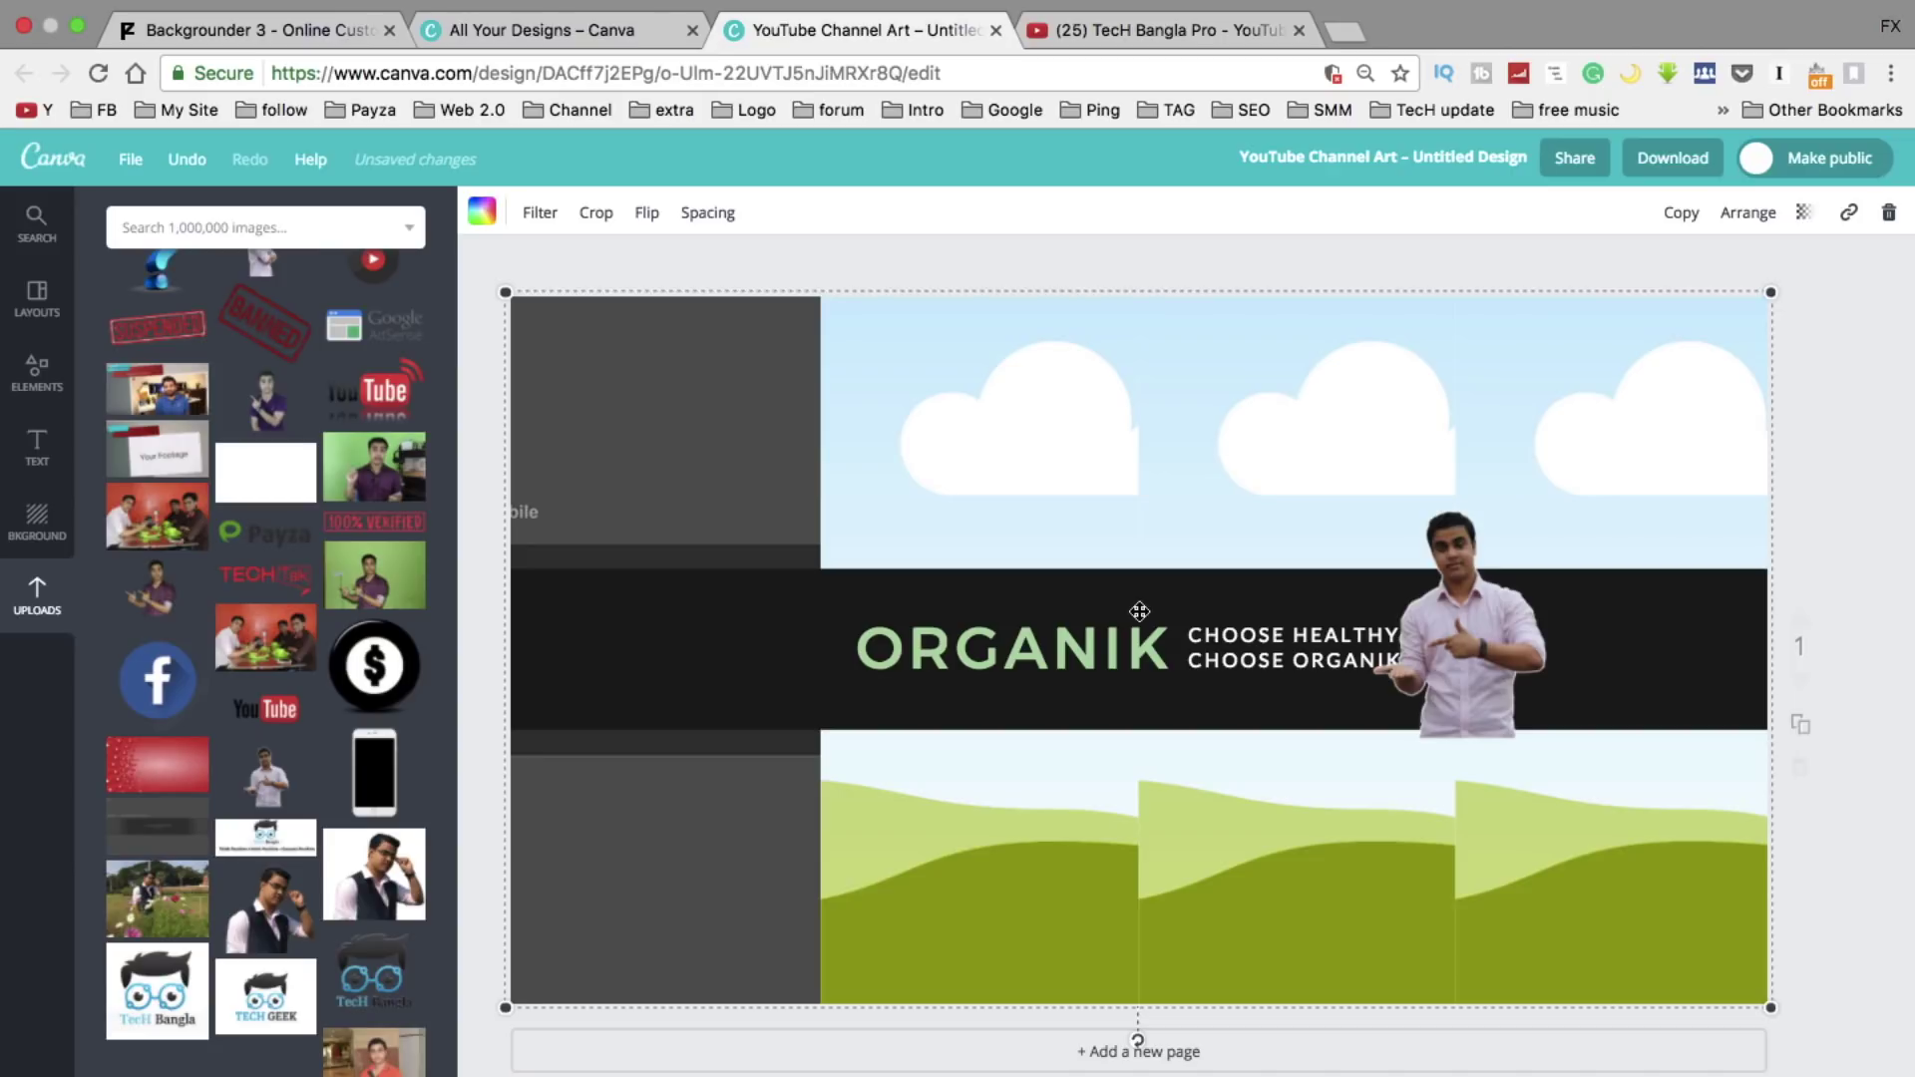
- Delete the dark ORGANIK band, size guide, man's photo, empty grid and the ORGANIK text
click(1253, 590)
key(Delete)
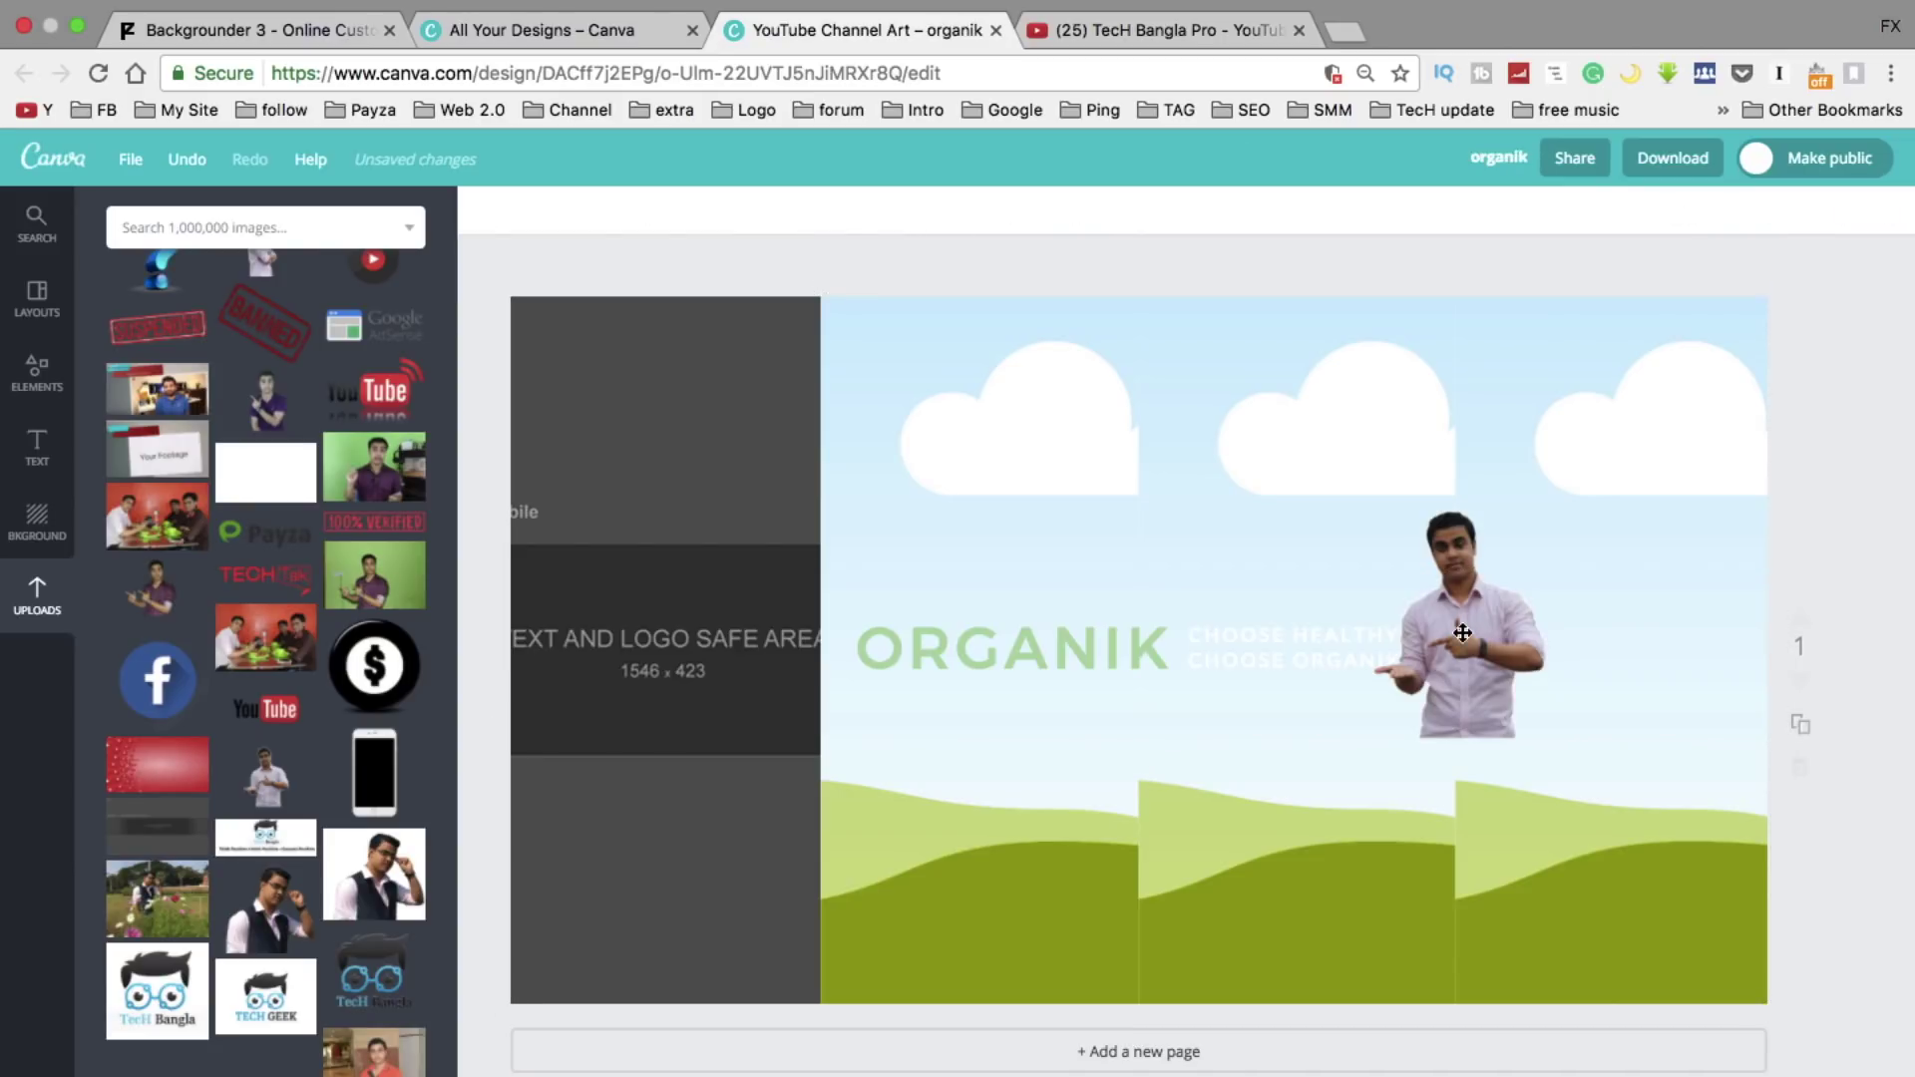
key(Delete)
click(1463, 632)
key(Delete)
click(1117, 514)
key(Delete)
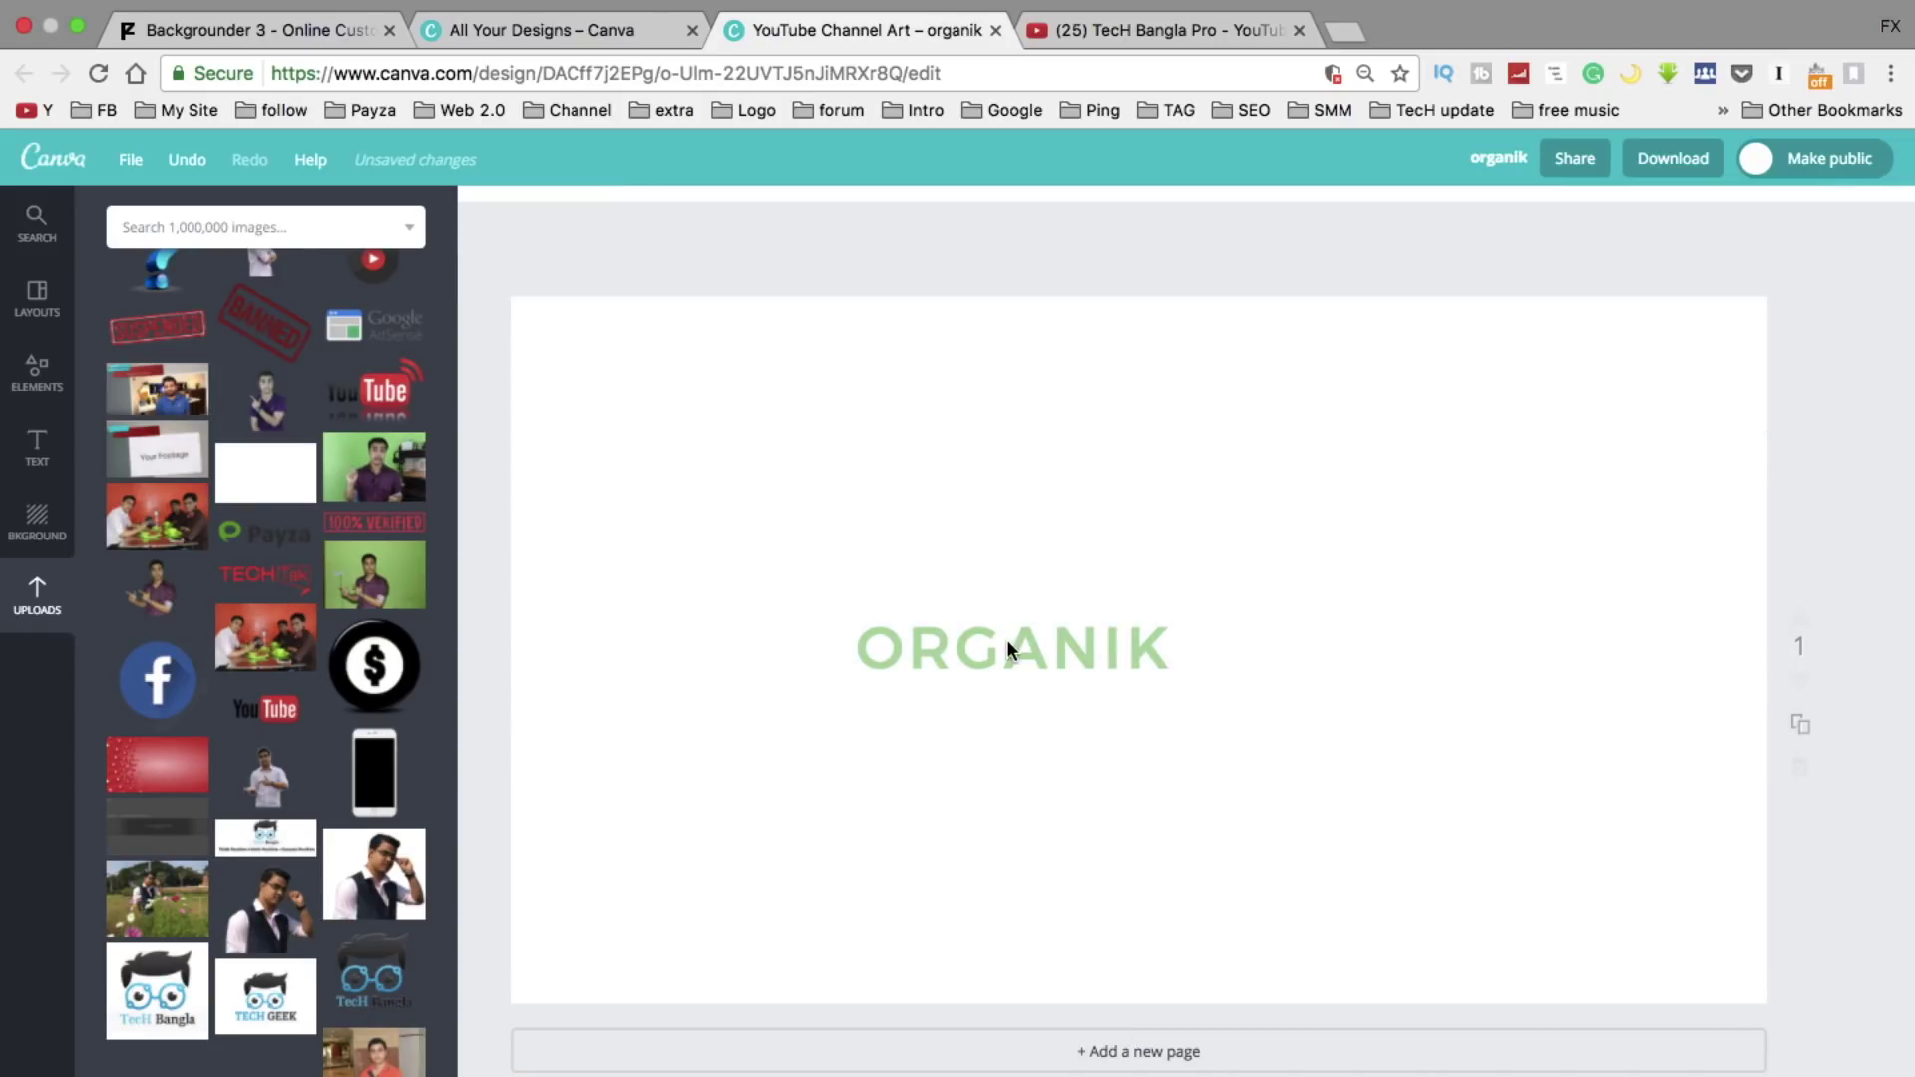
click(989, 642)
drag(888, 646, 1153, 762)
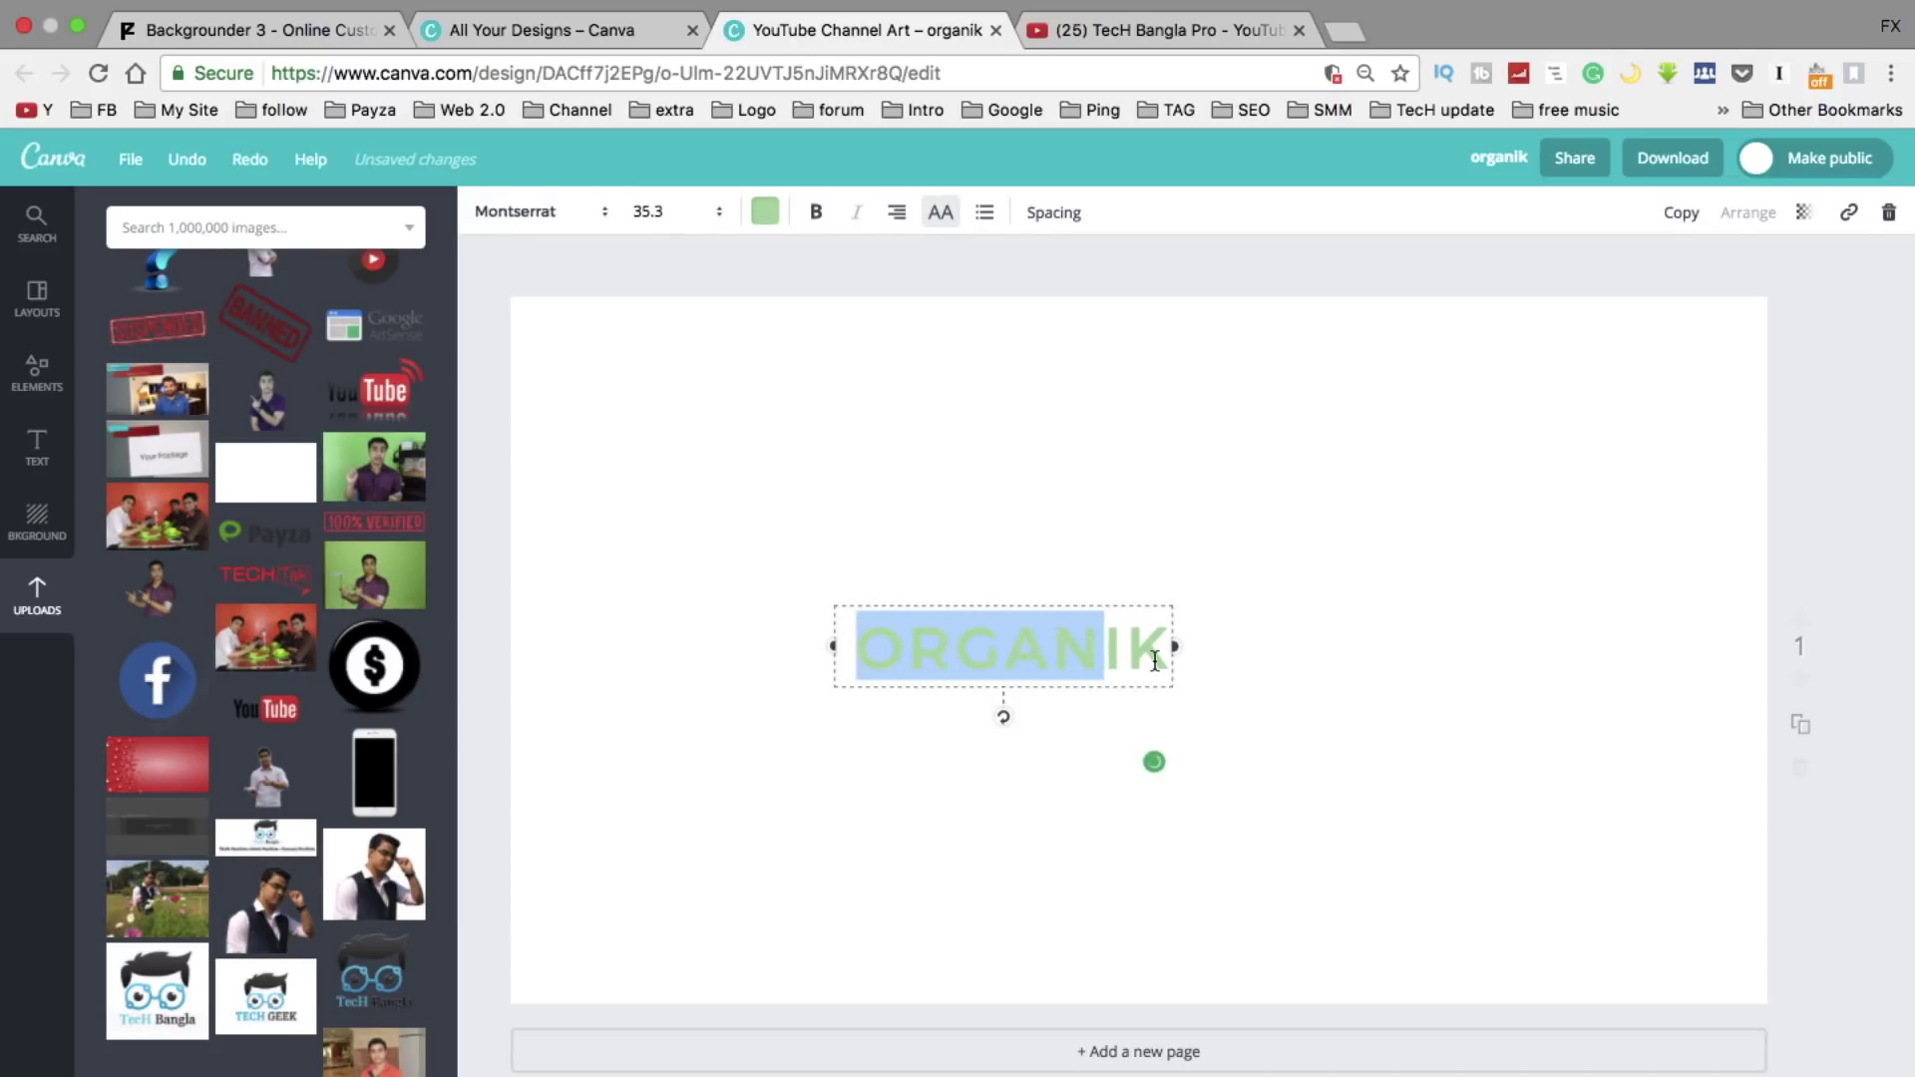
key(BackSpace)
click(484, 739)
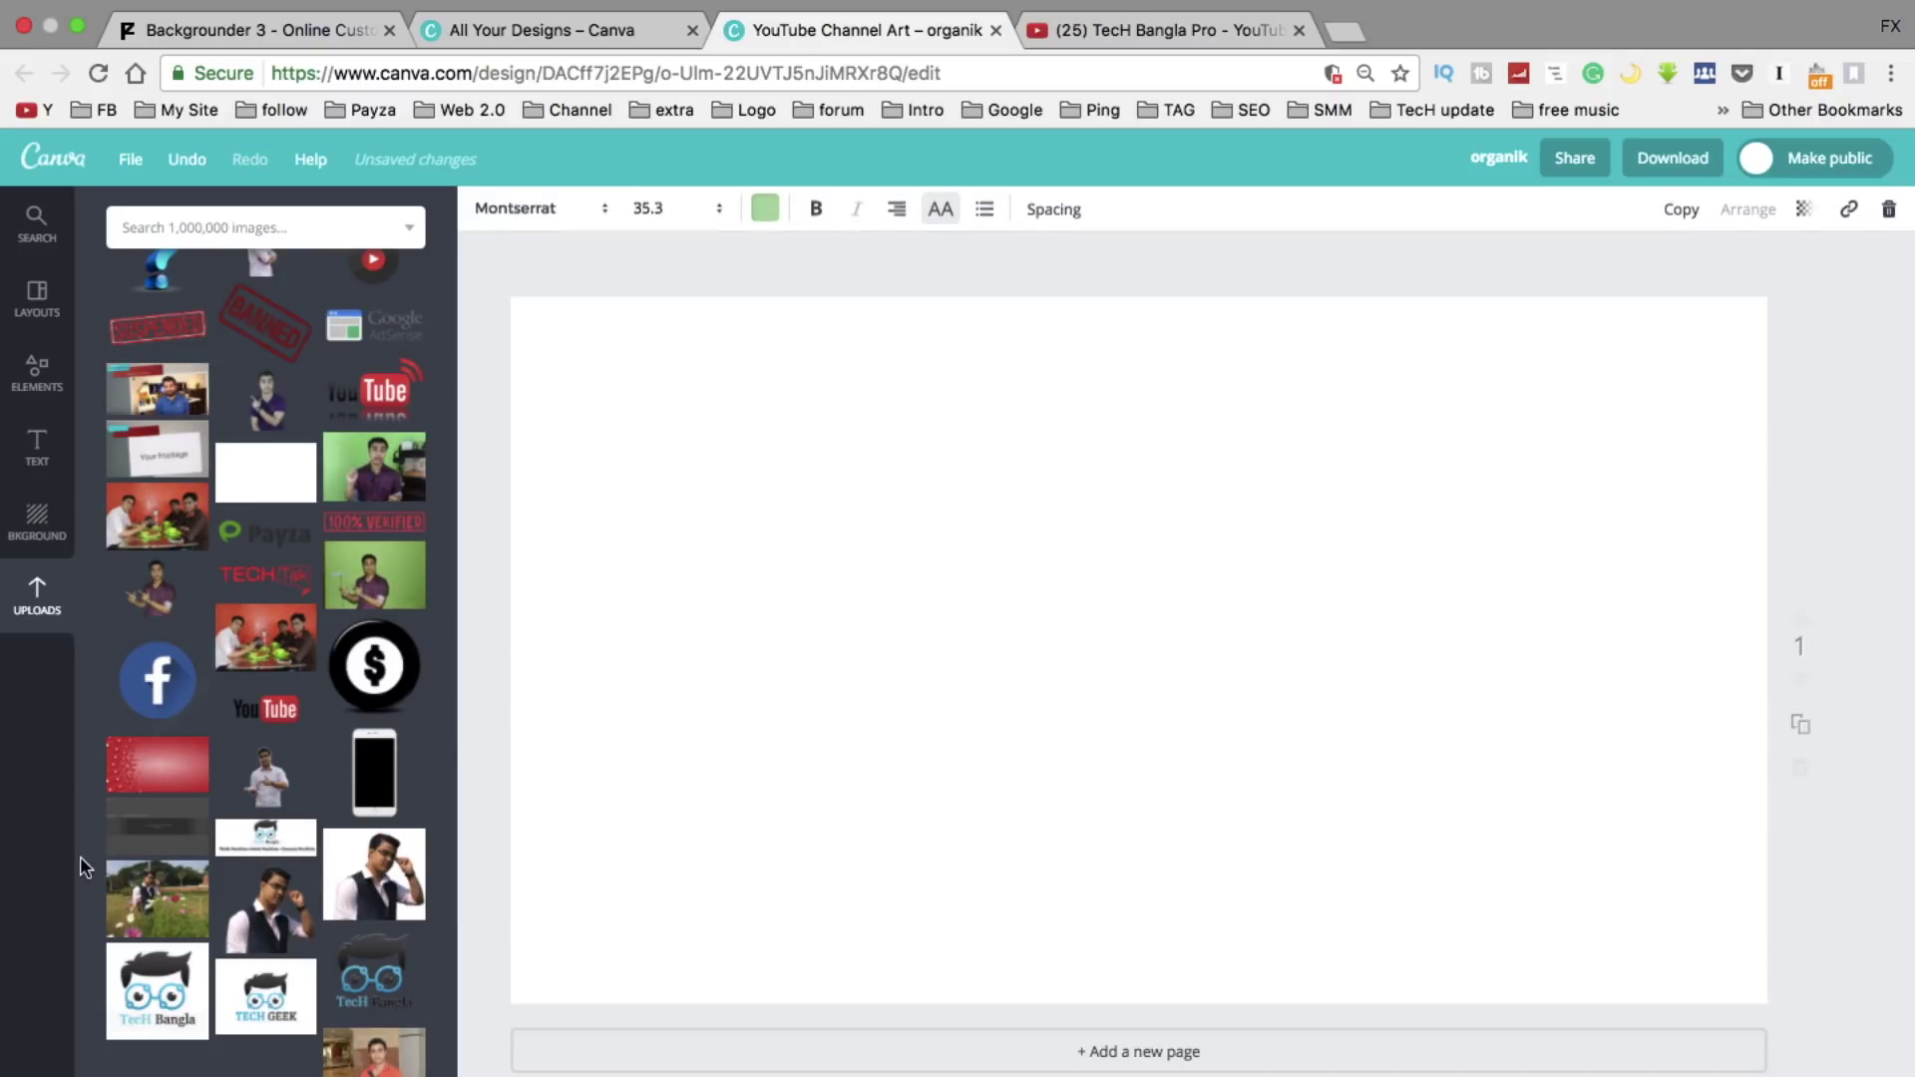
- Add the uploaded size-guide image and stretch it from the top-left to fill the canvas
click(150, 846)
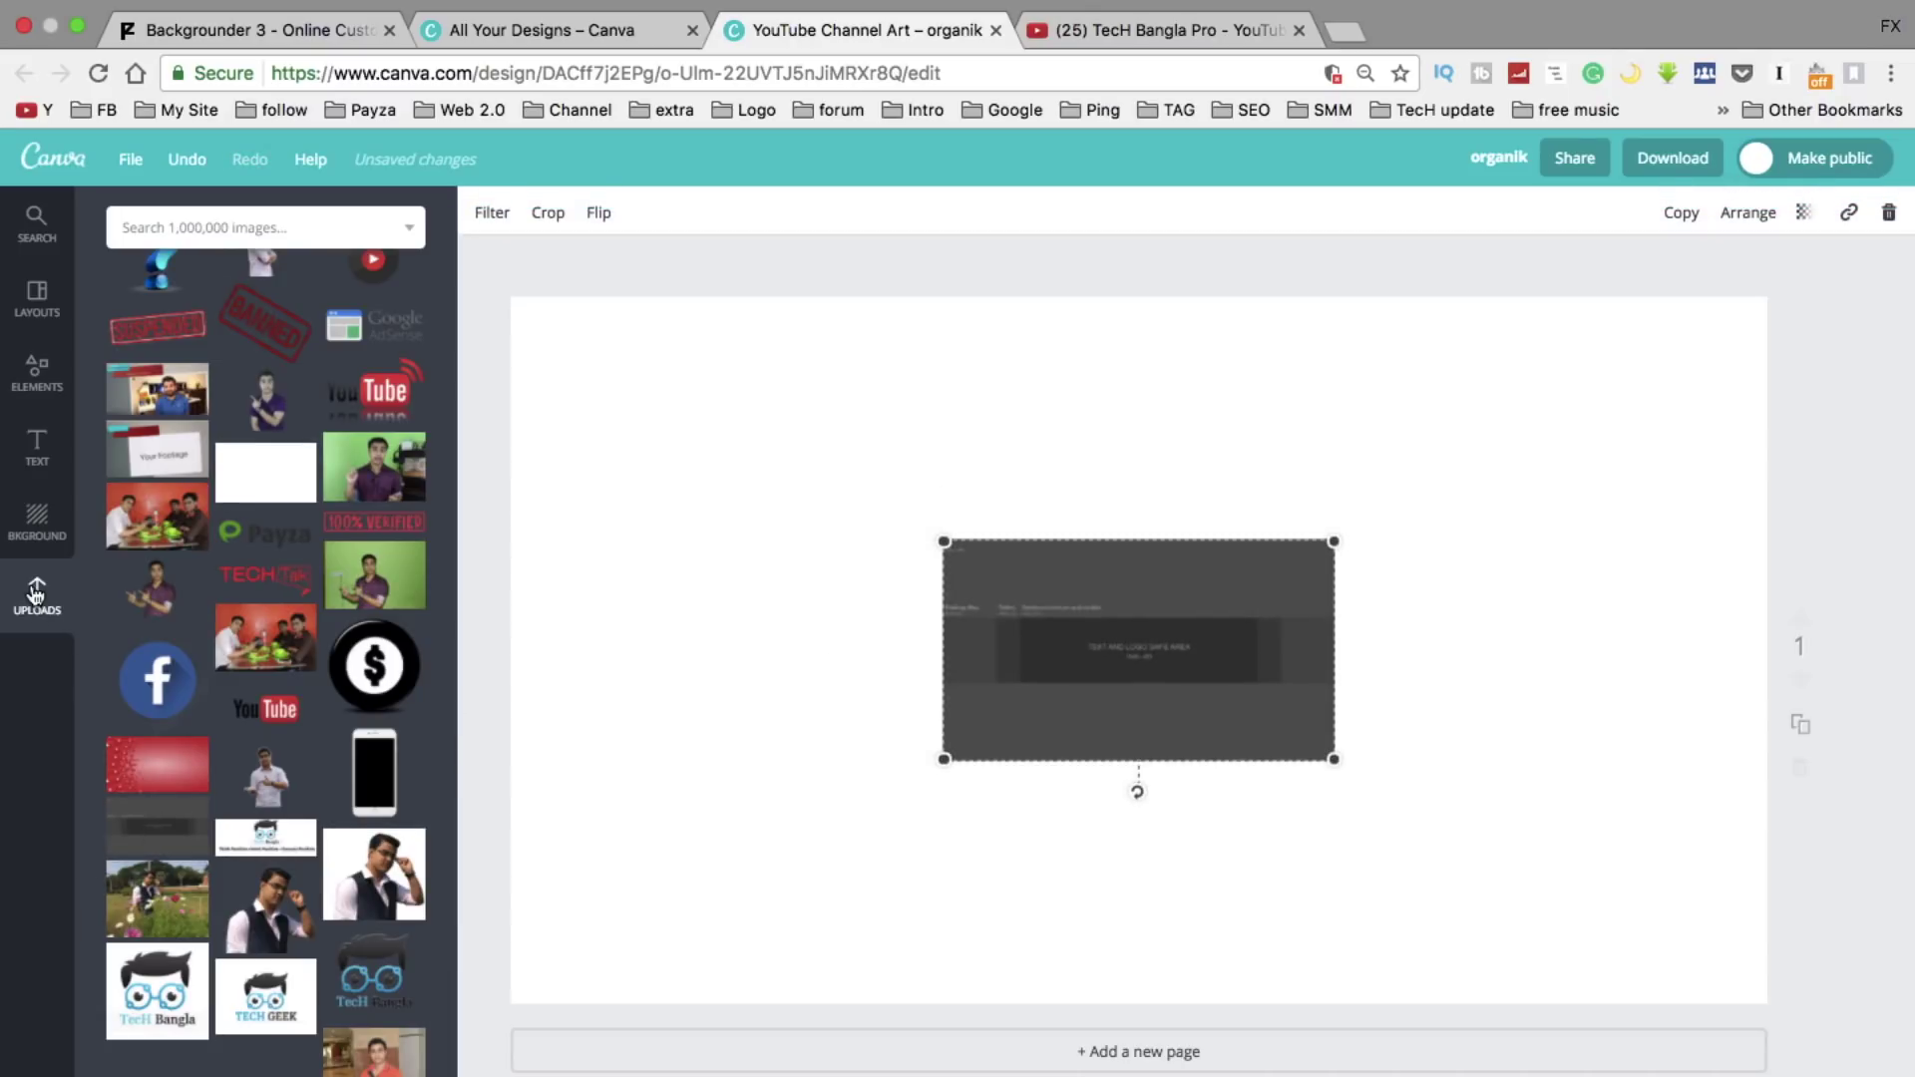
drag(1112, 680, 679, 431)
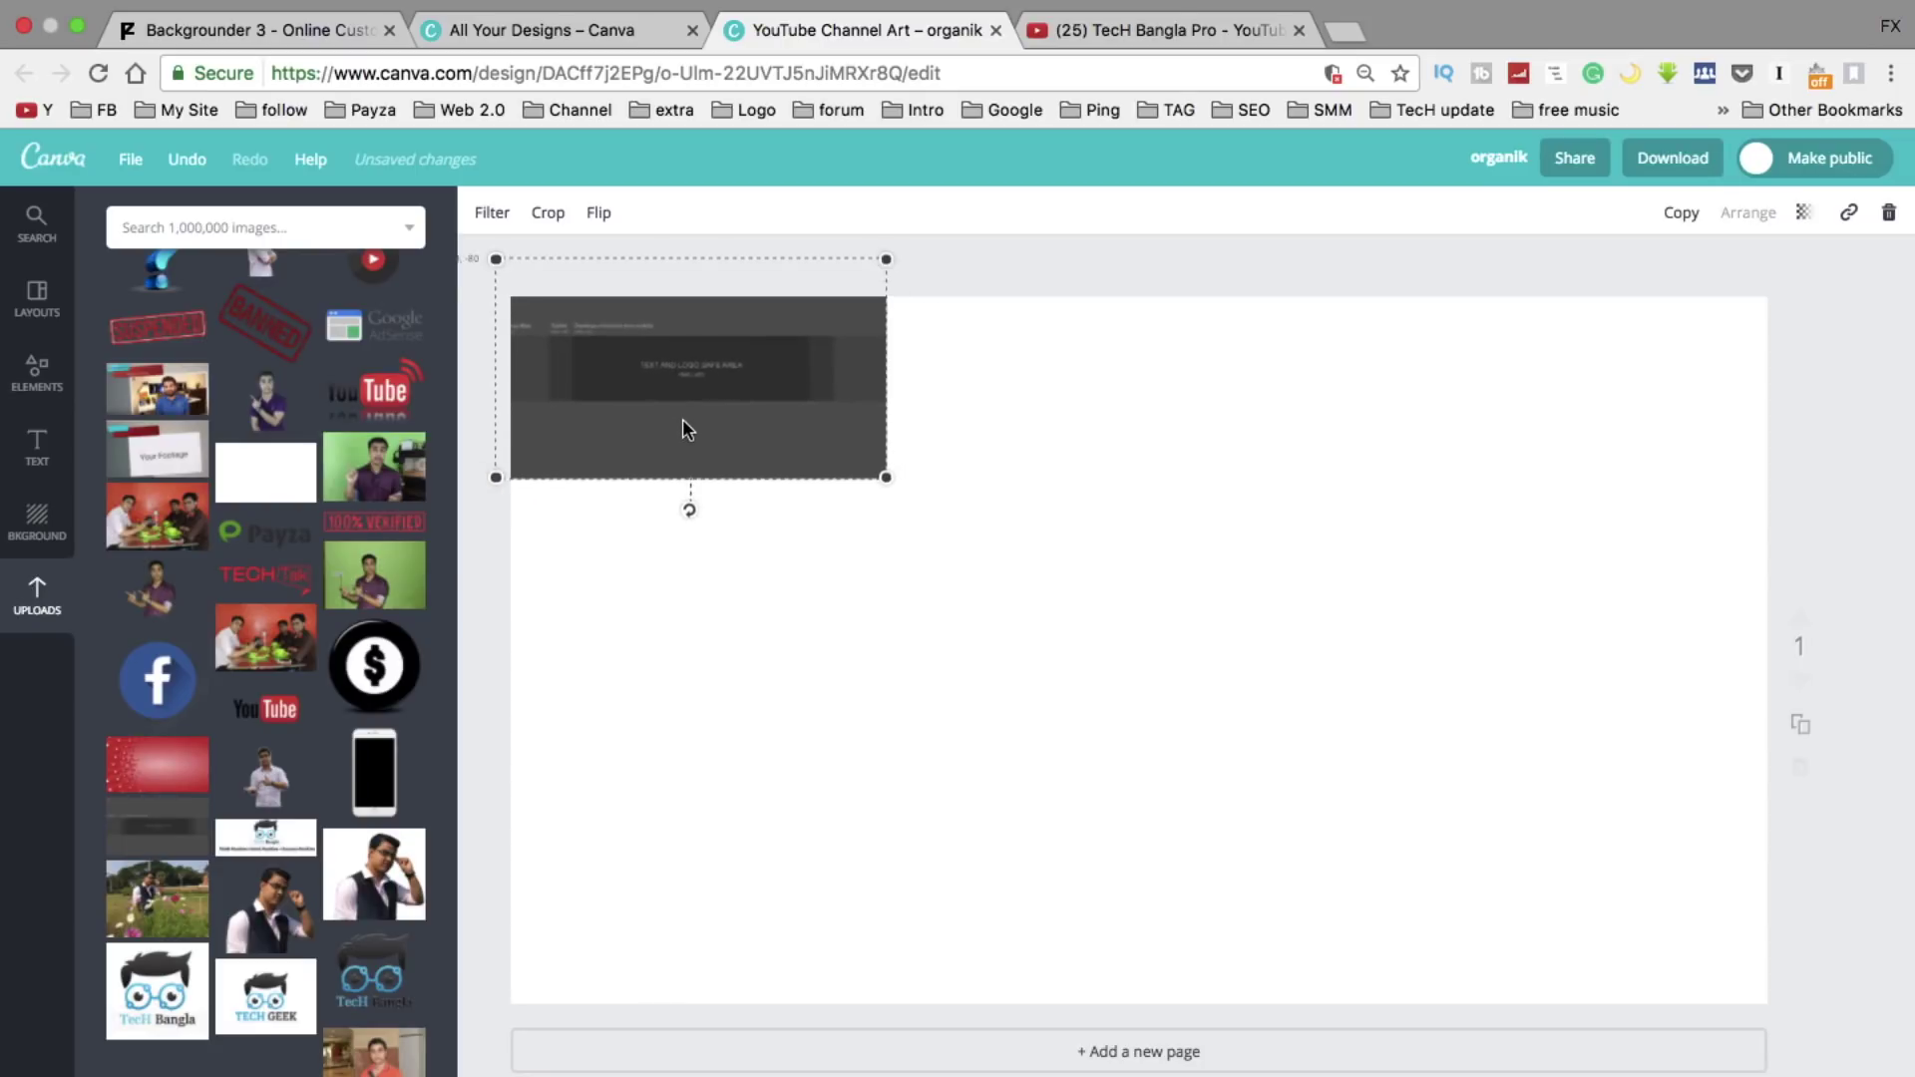
mouse_move(908, 511)
mouse_down()
mouse_move(1593, 980)
mouse_move(1749, 1038)
mouse_up()
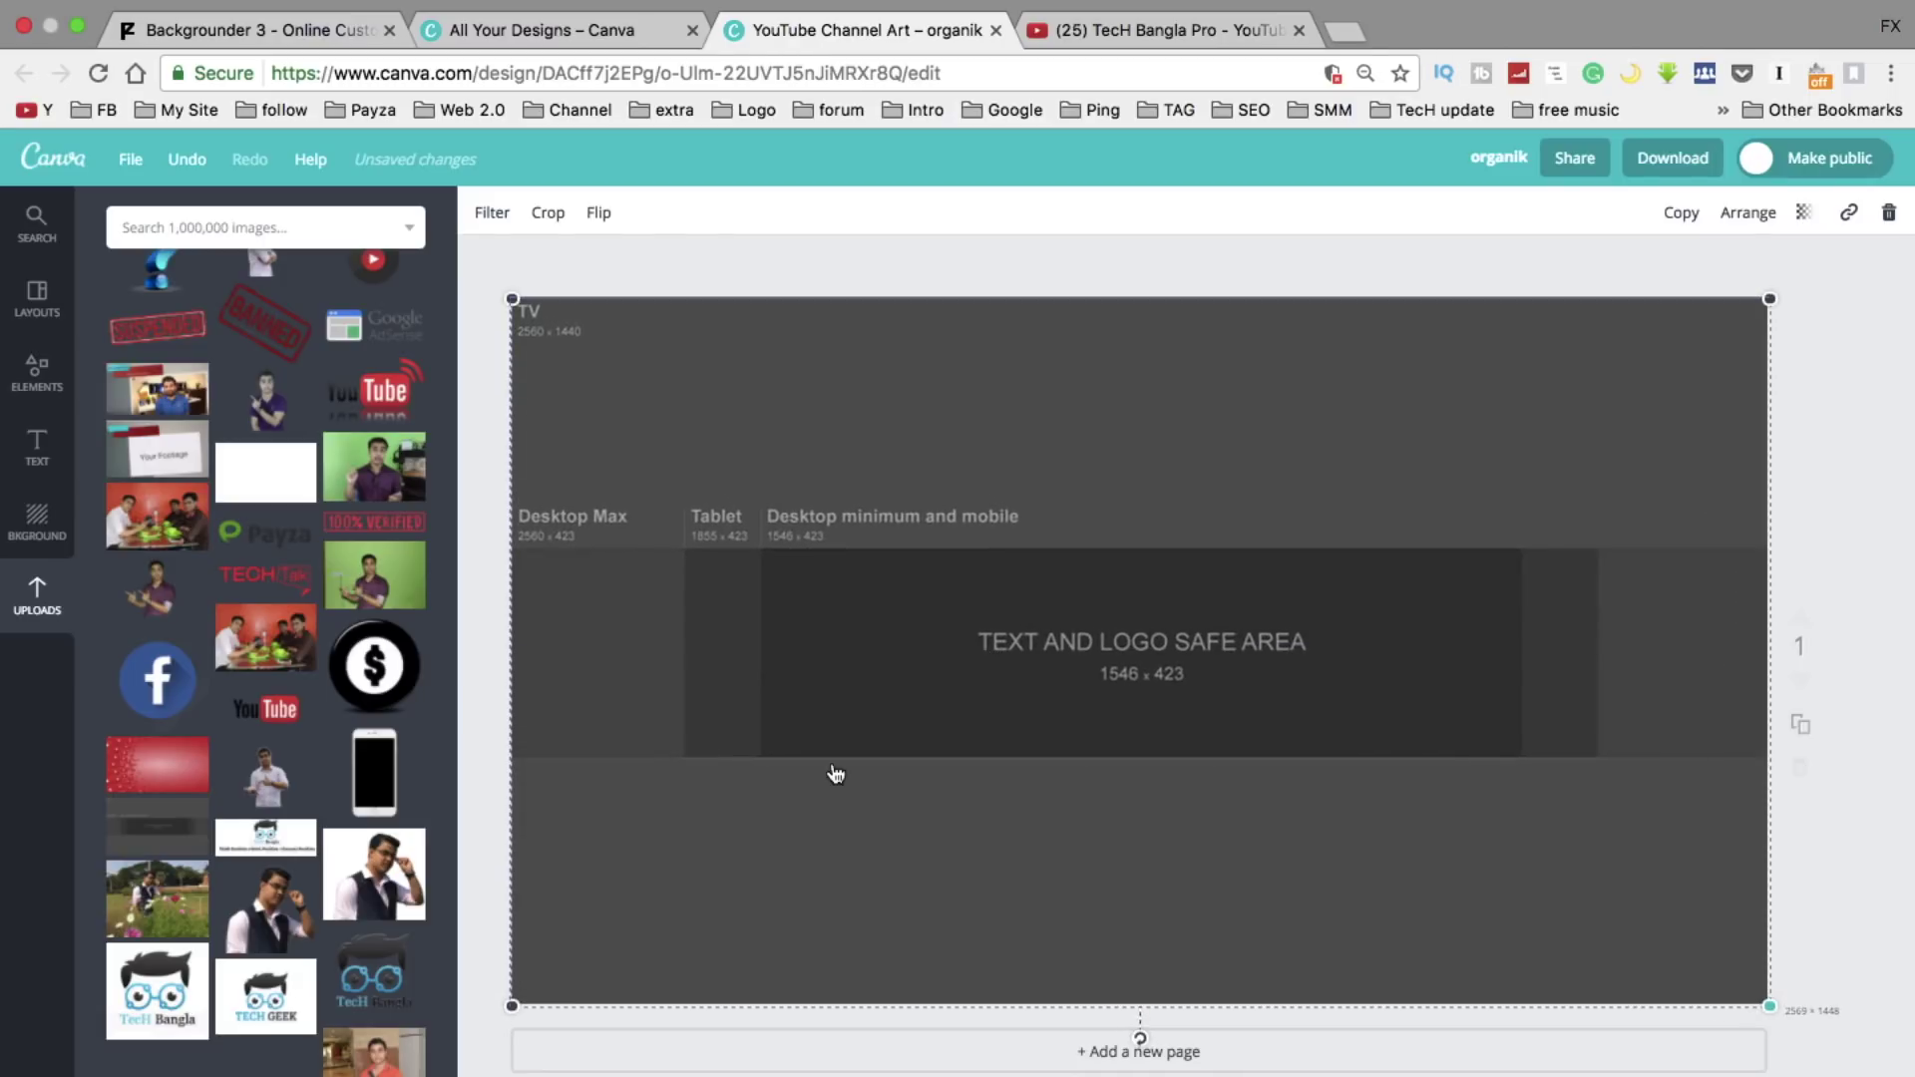
- Add the man's cut-out photo, shrink it slightly and place it at the banner's right
click(265, 778)
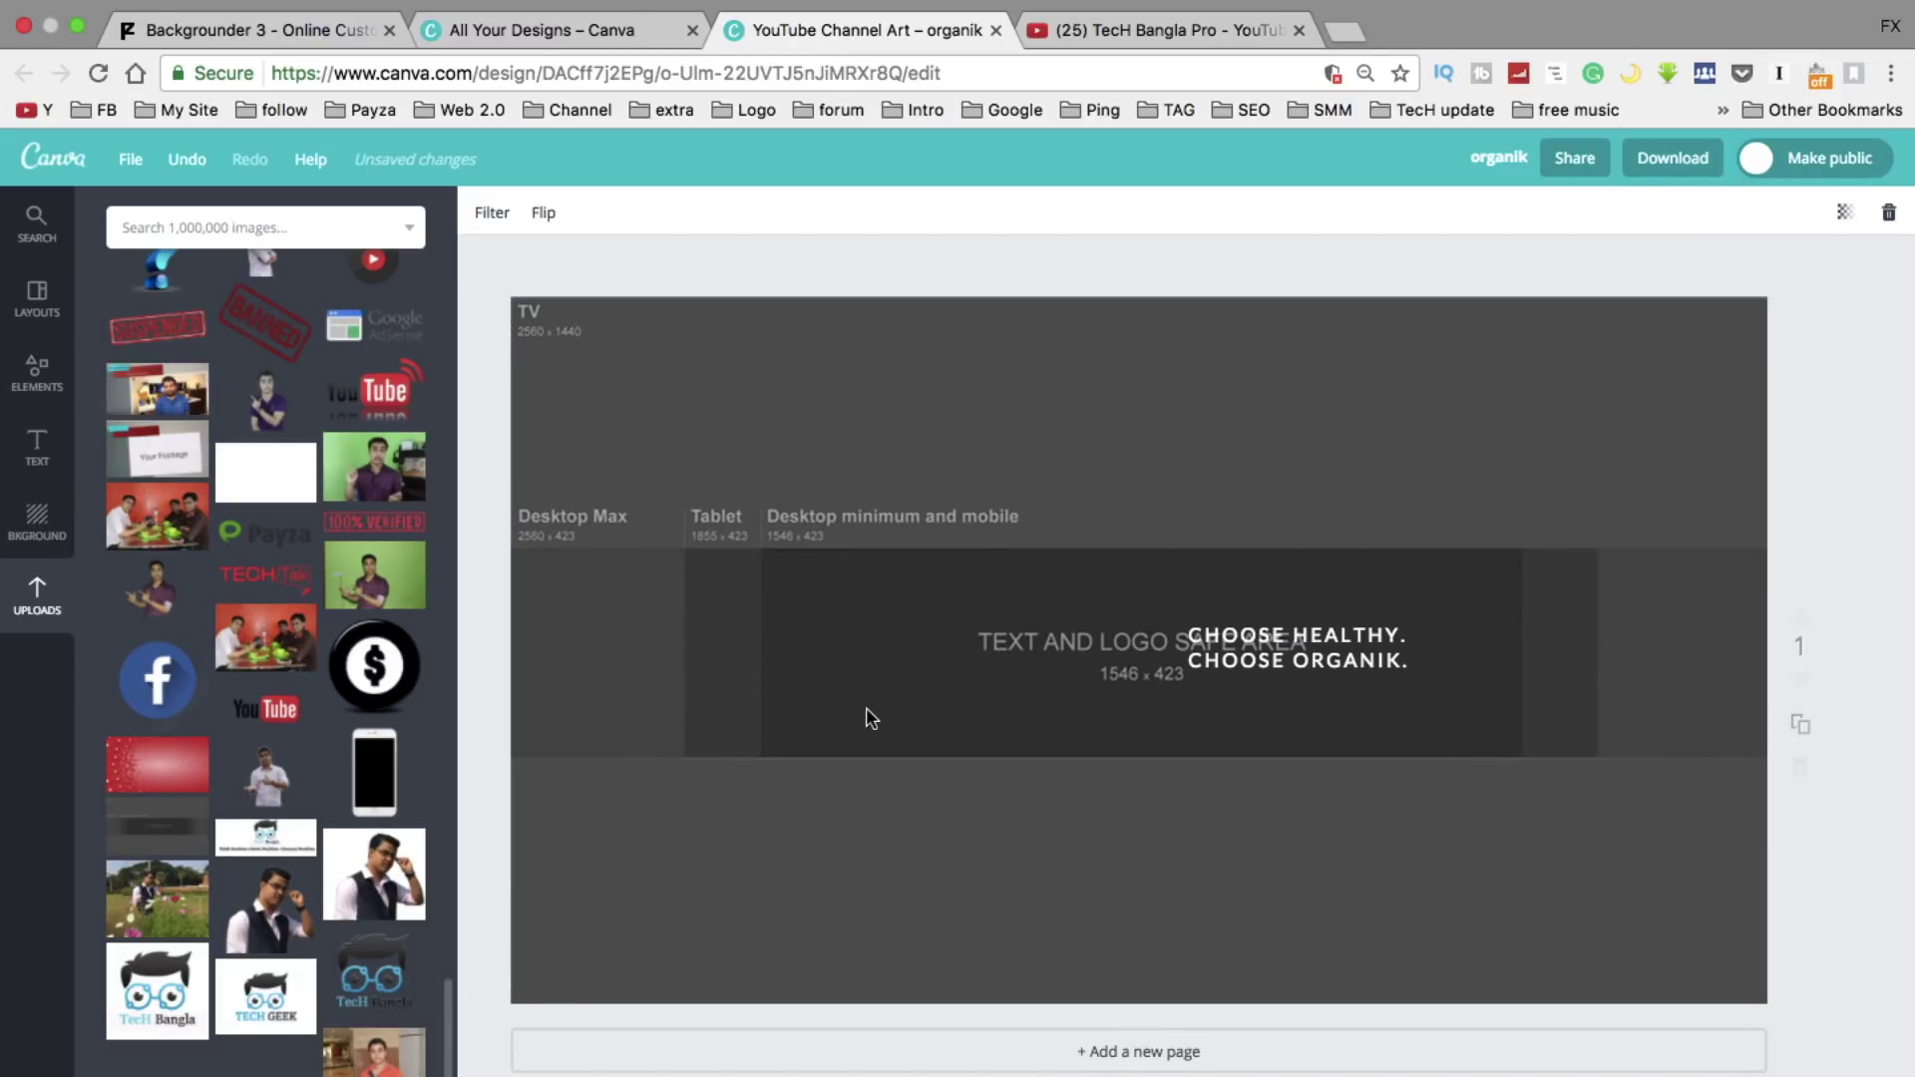
drag(1080, 695, 1436, 713)
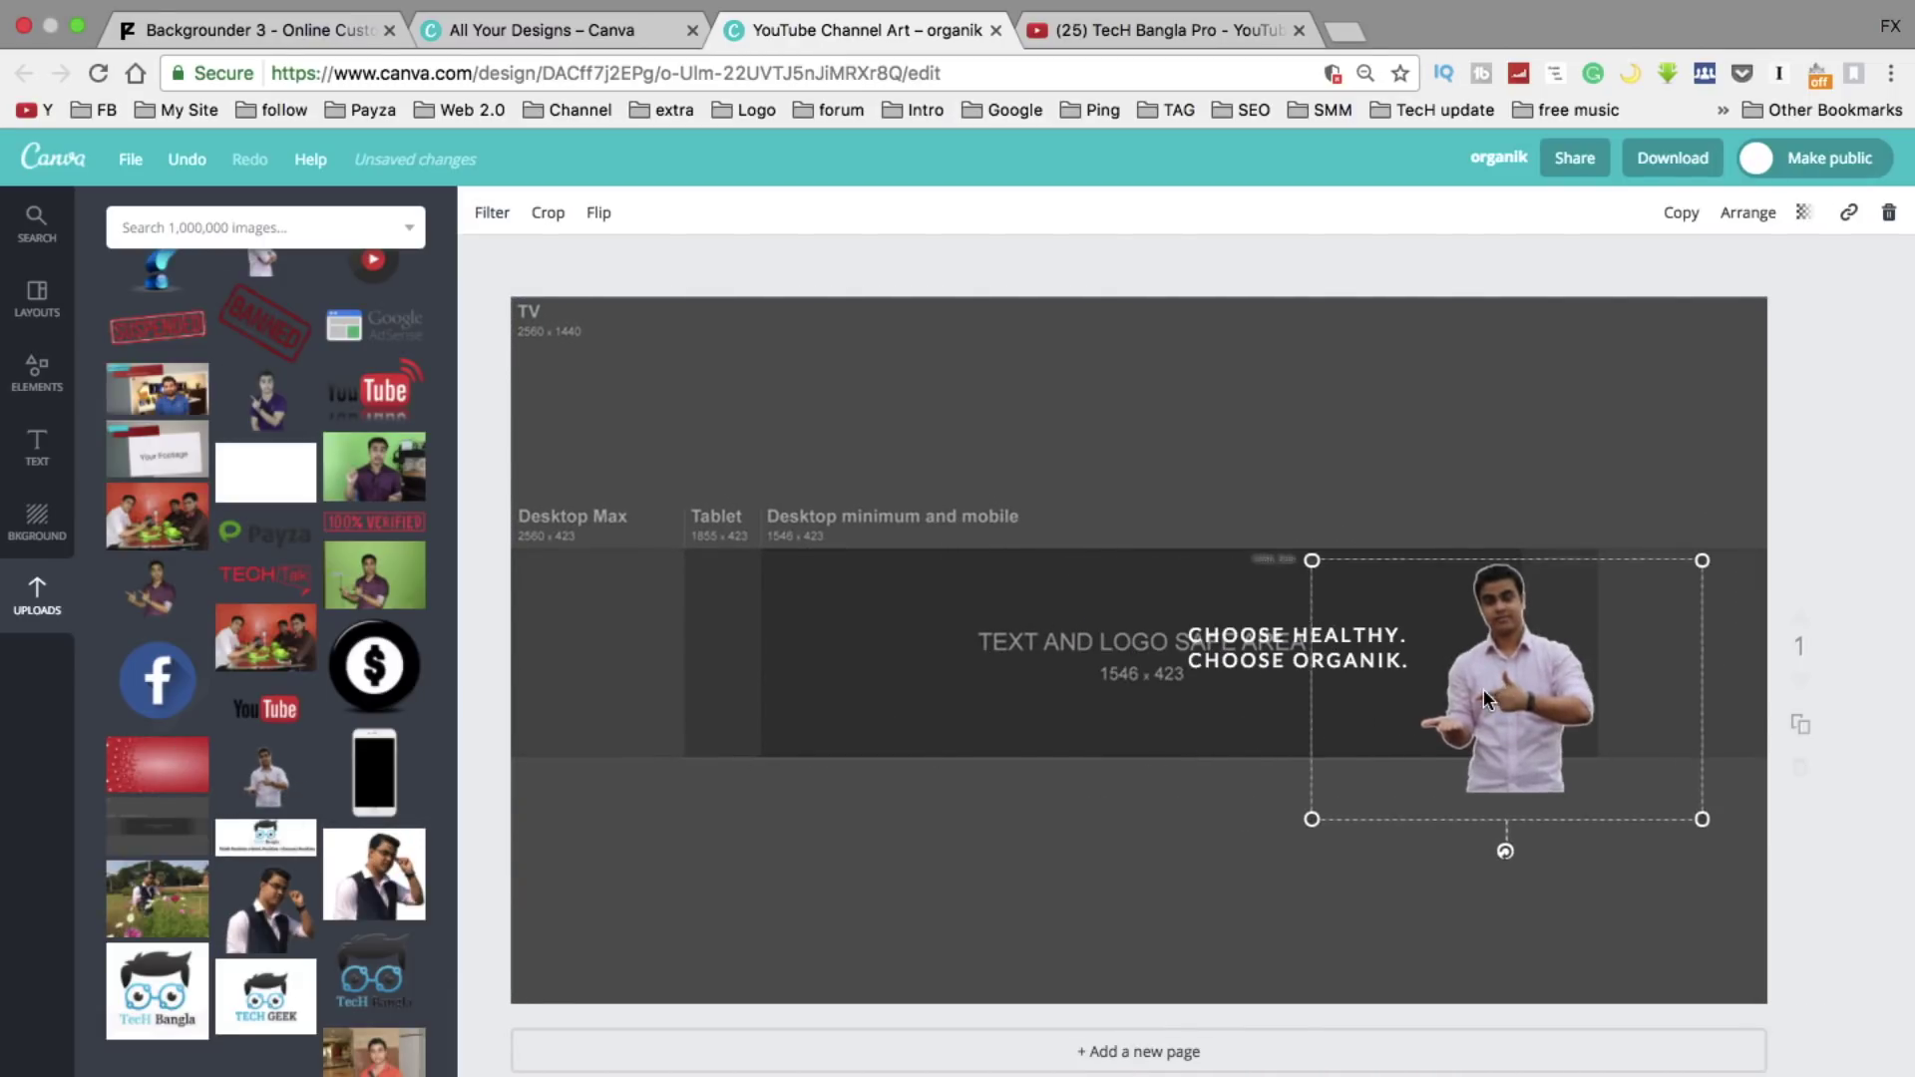
drag(1305, 540, 1352, 571)
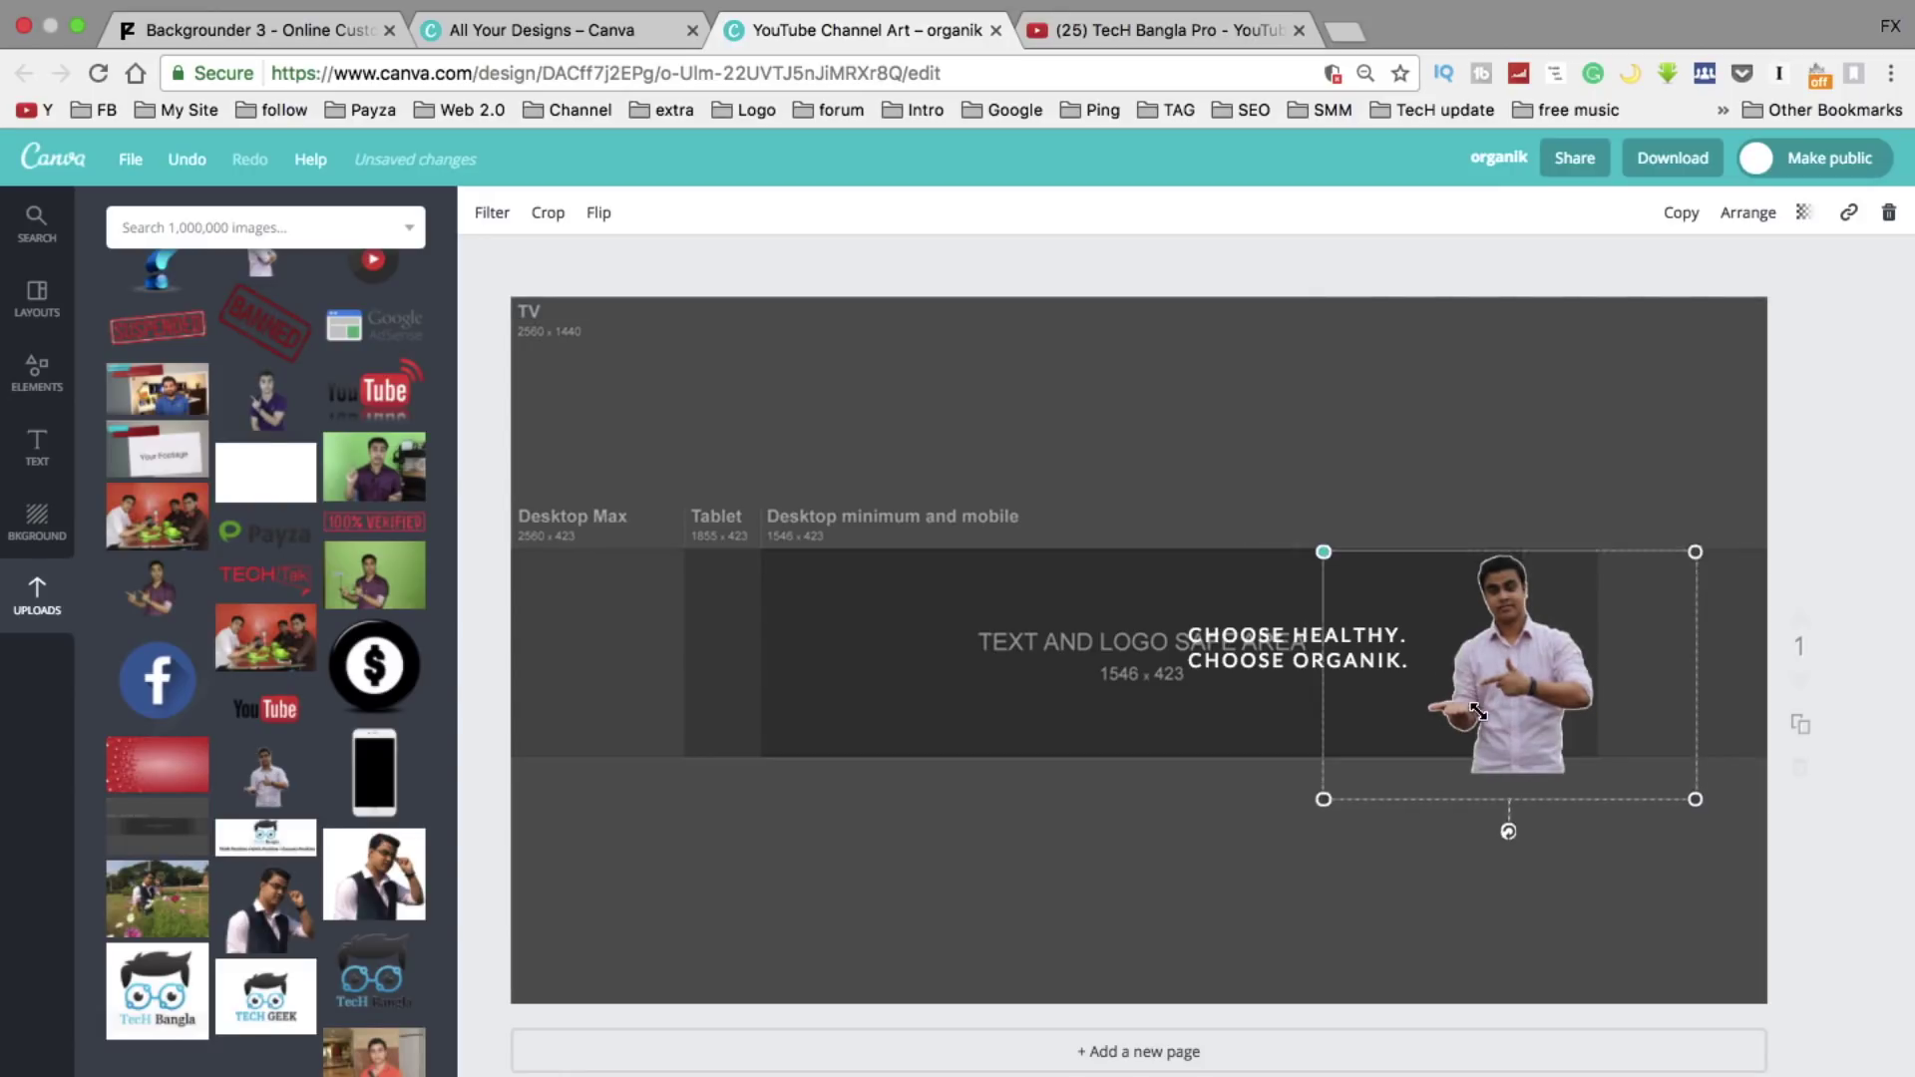
drag(1478, 696, 1477, 701)
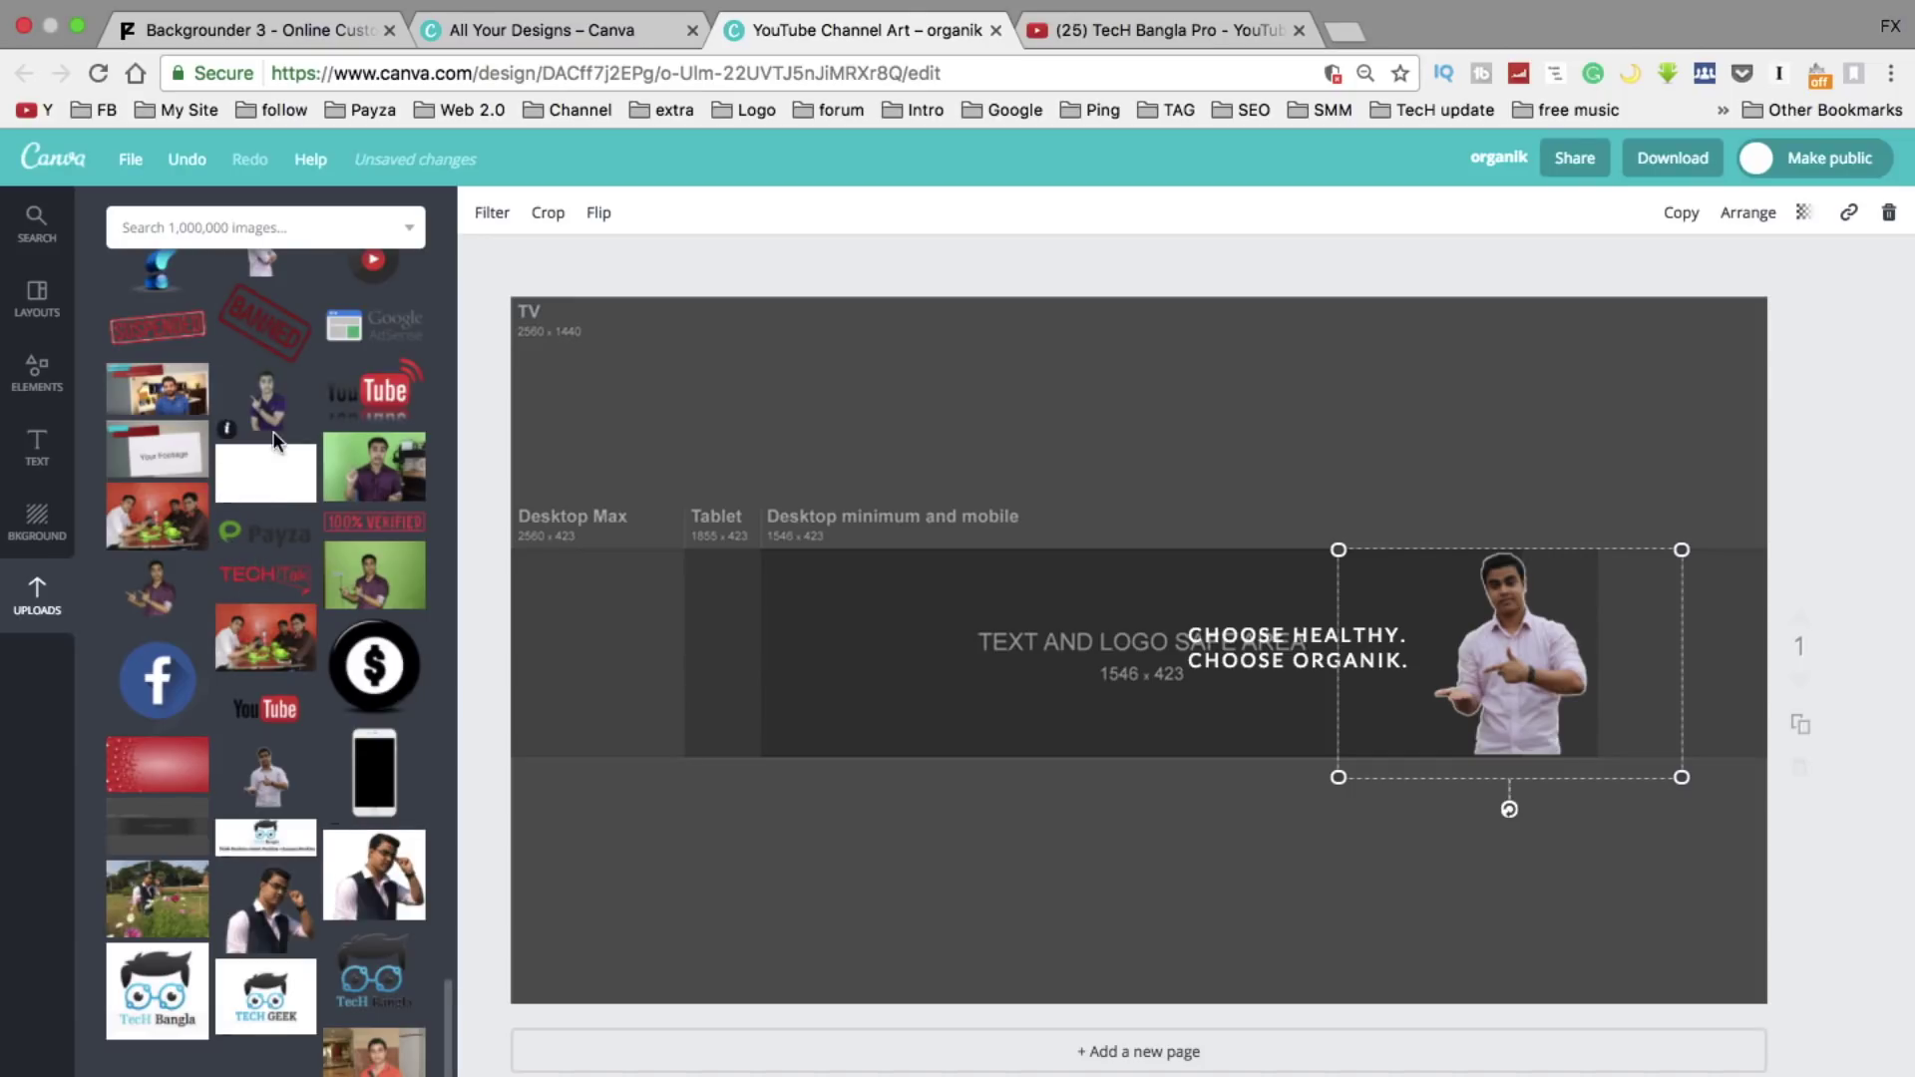
- Add the TECH Talk logo, enlarge it and centre it in the safe area
click(262, 576)
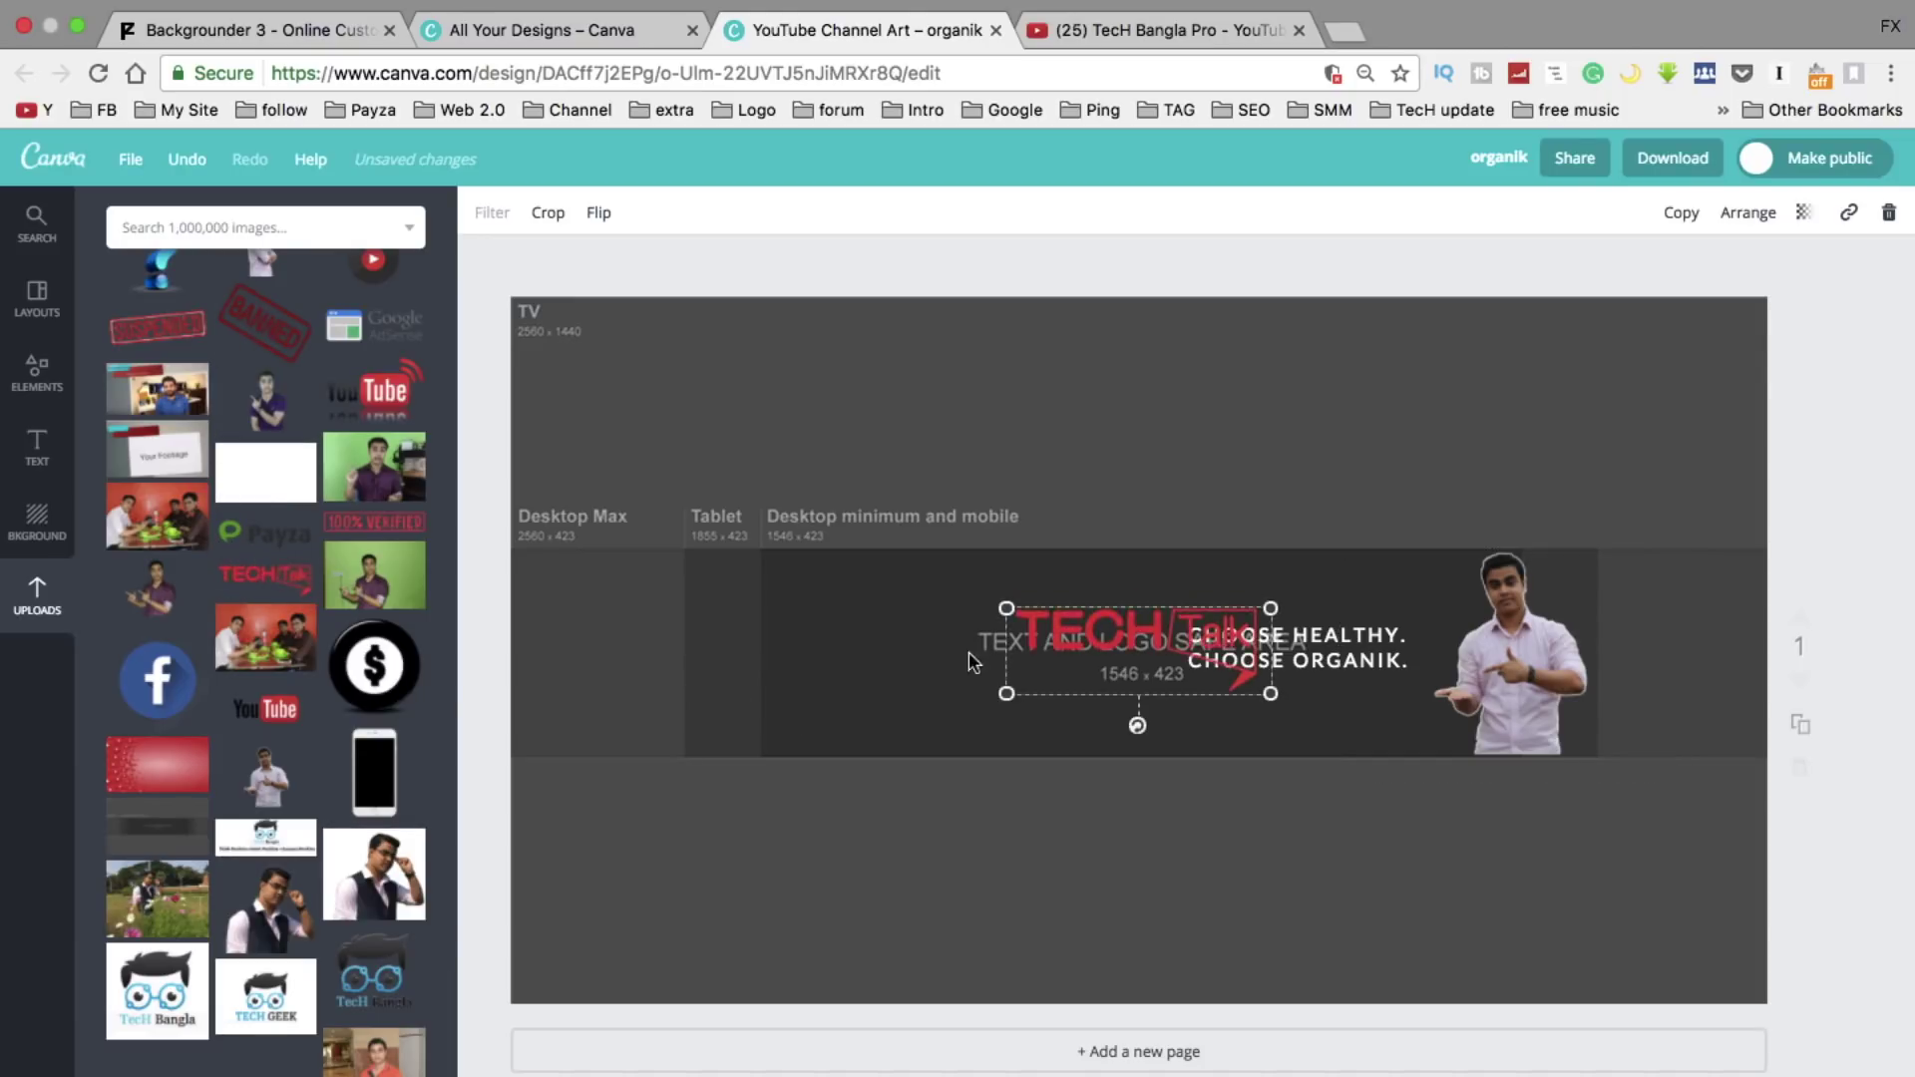
drag(1007, 609, 894, 571)
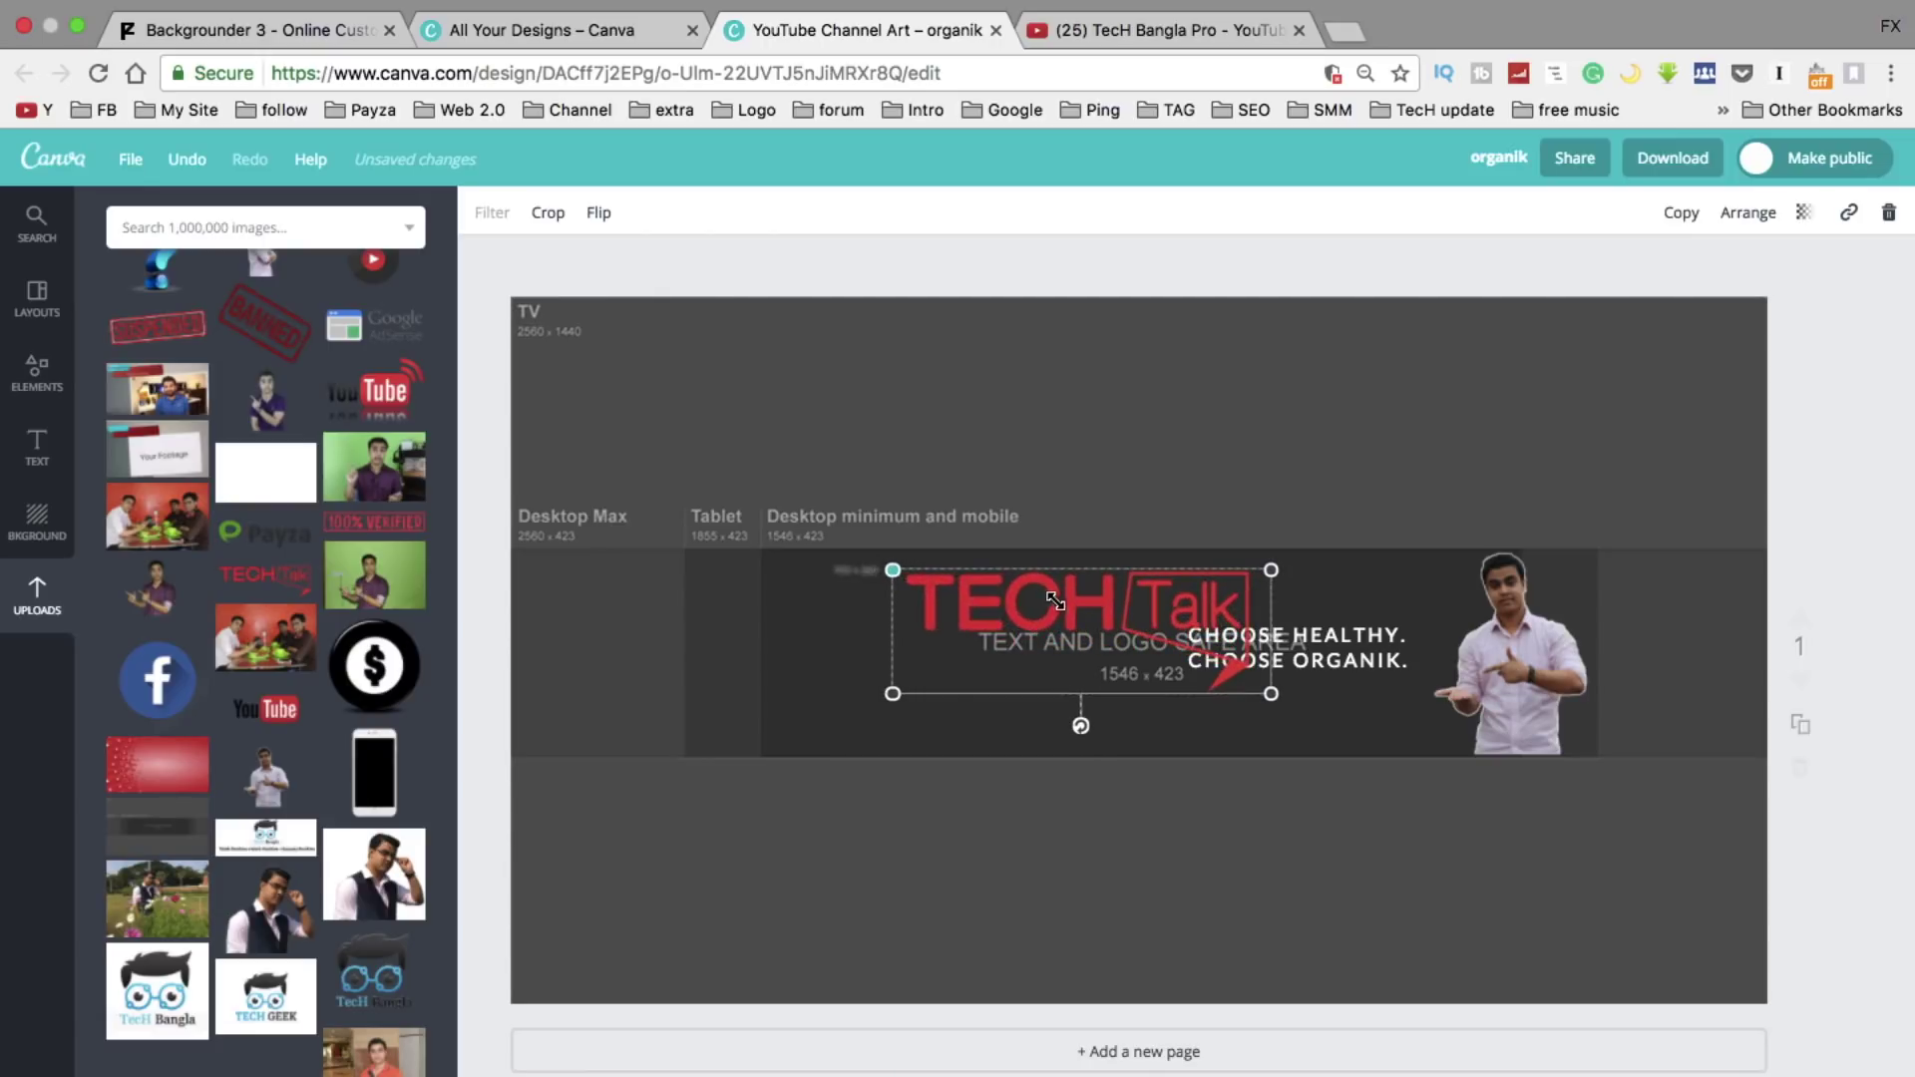
drag(1056, 600, 1112, 632)
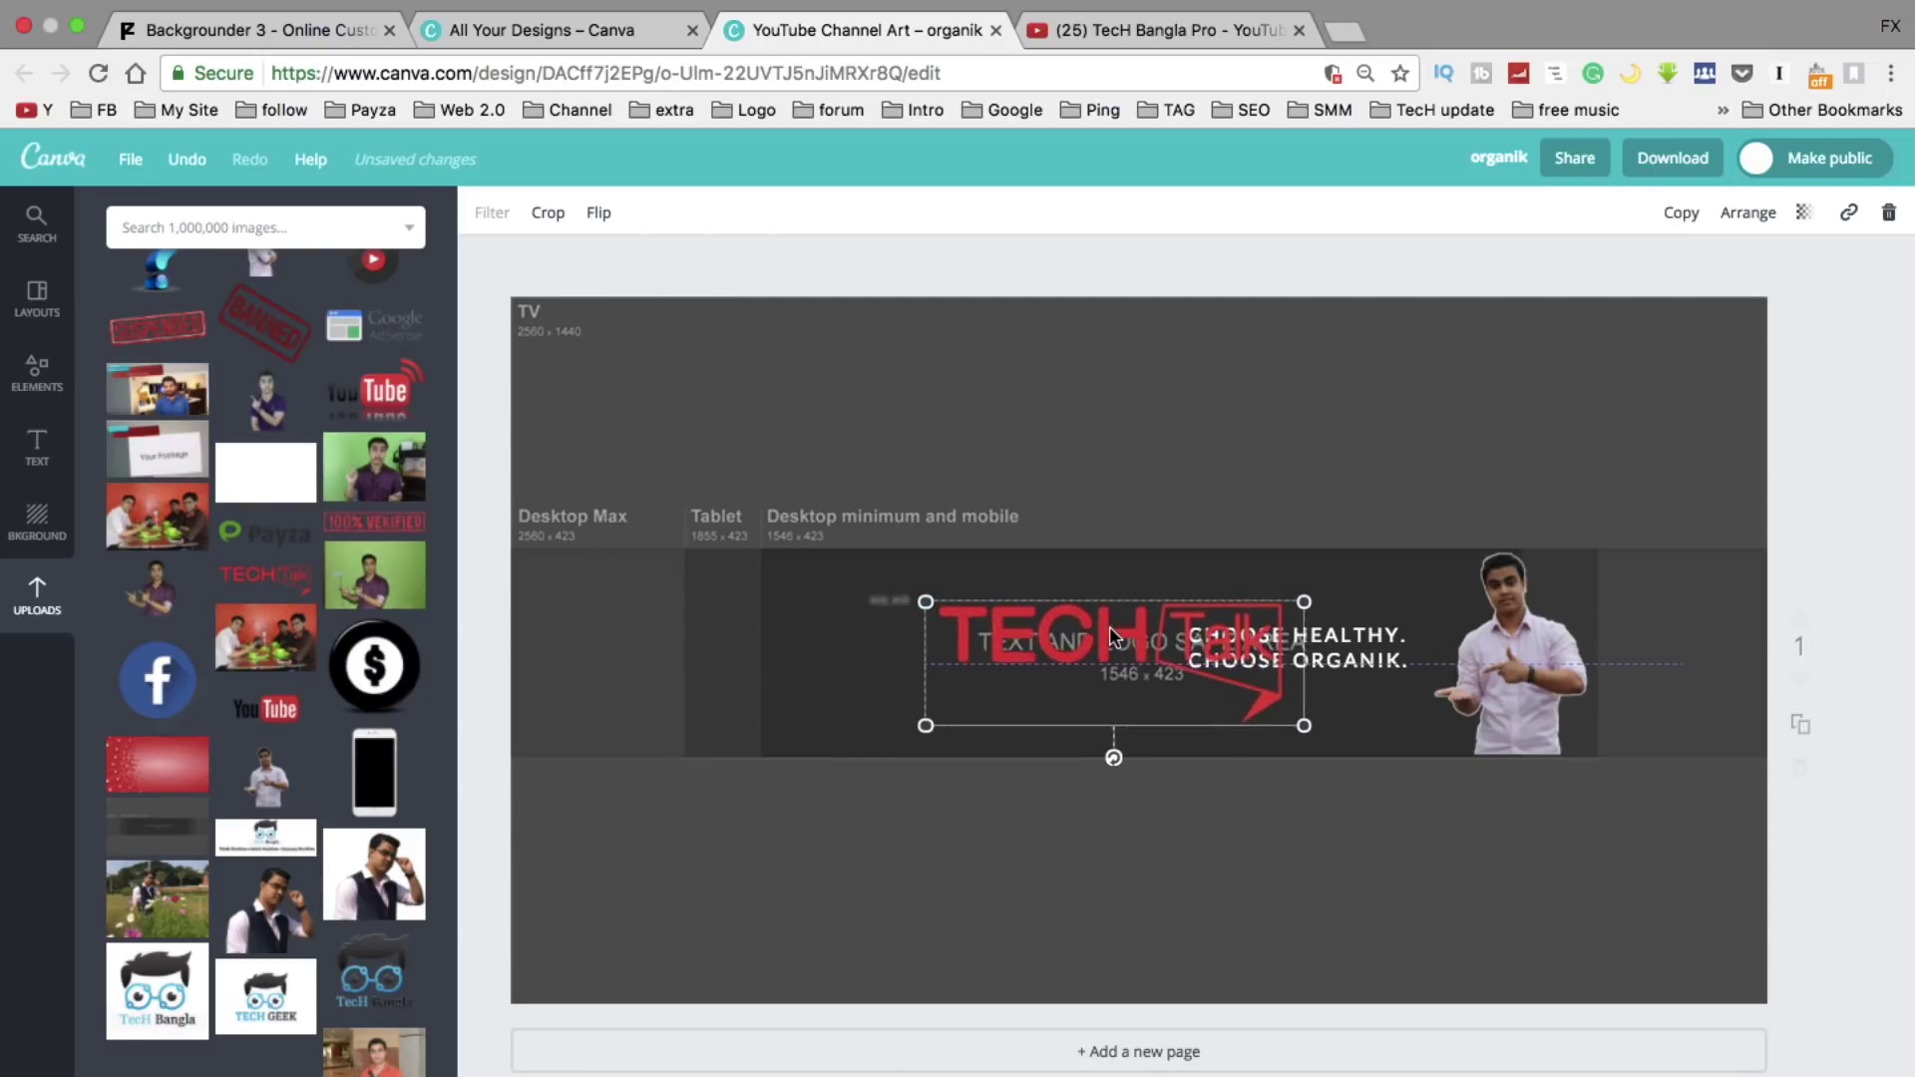
click(881, 400)
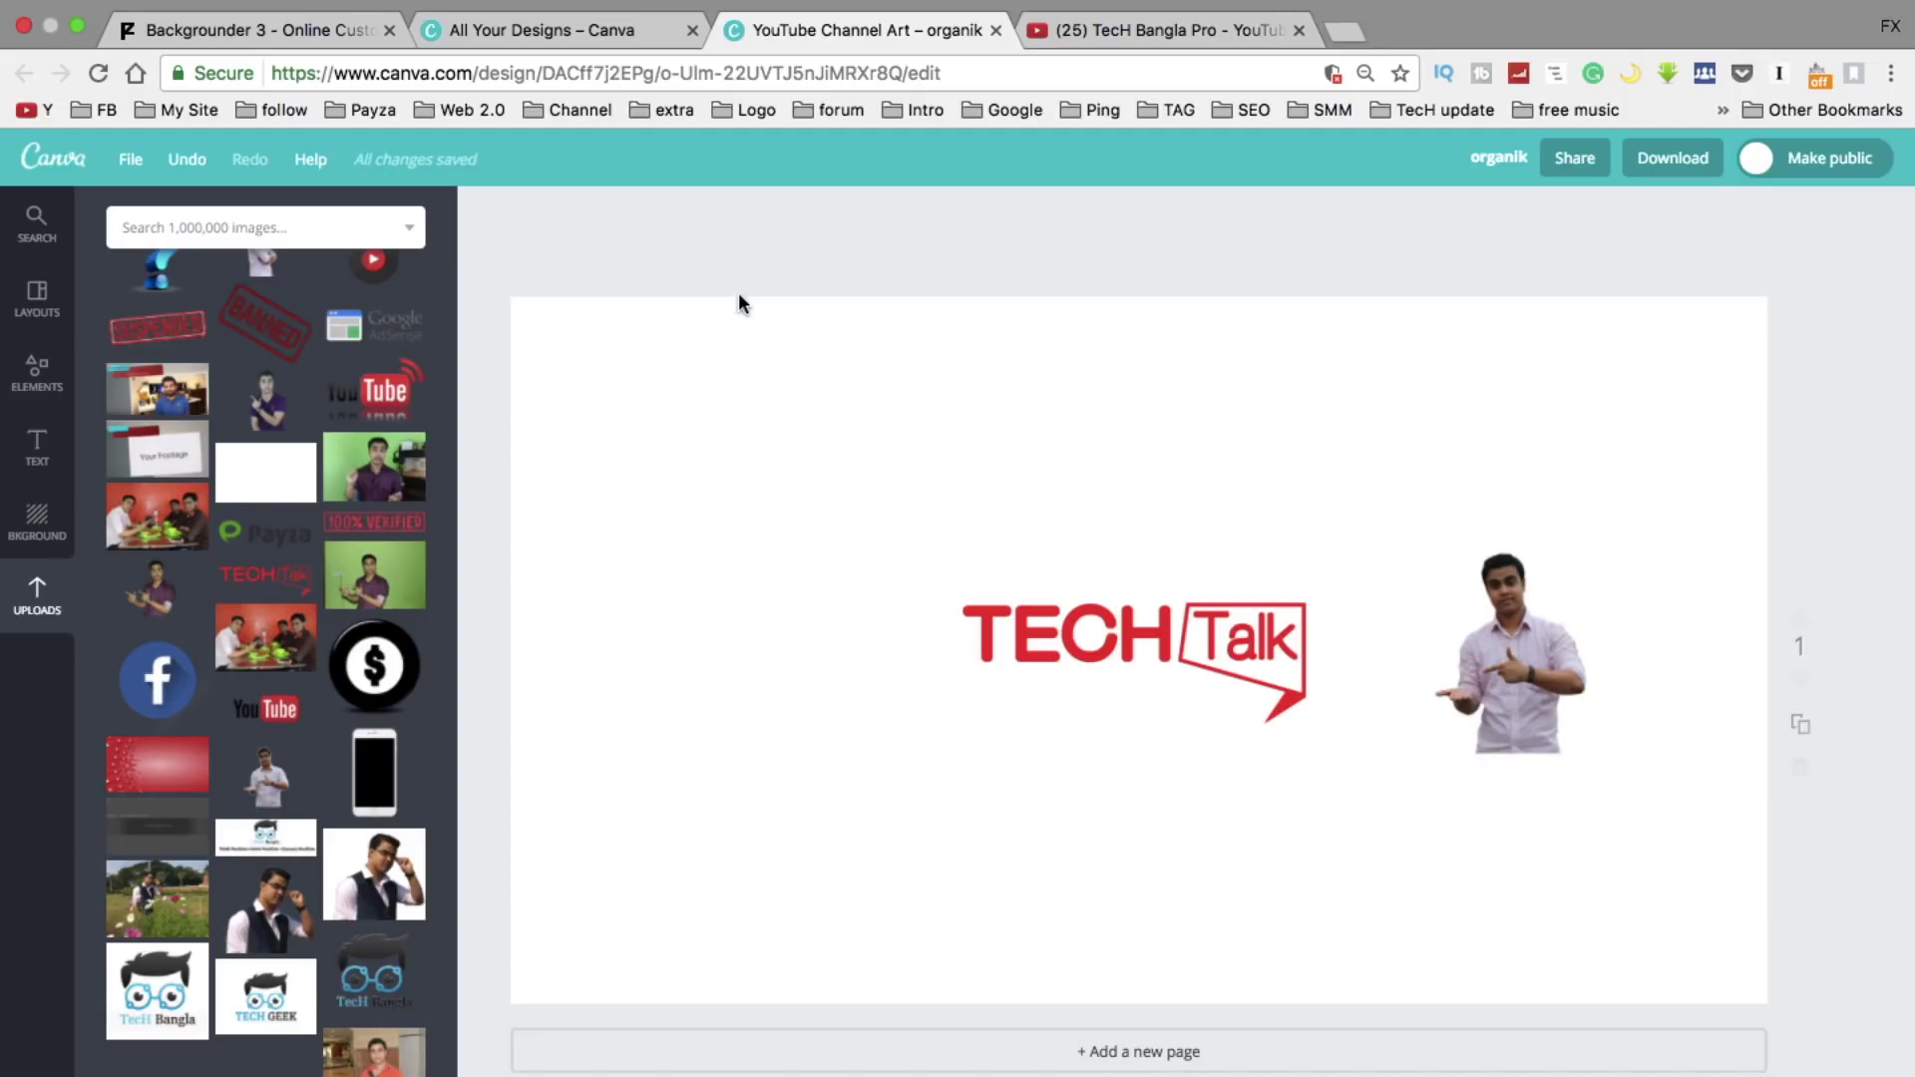
- Delete the TECH Talk logo and the man's photo so the page is blank
click(1179, 625)
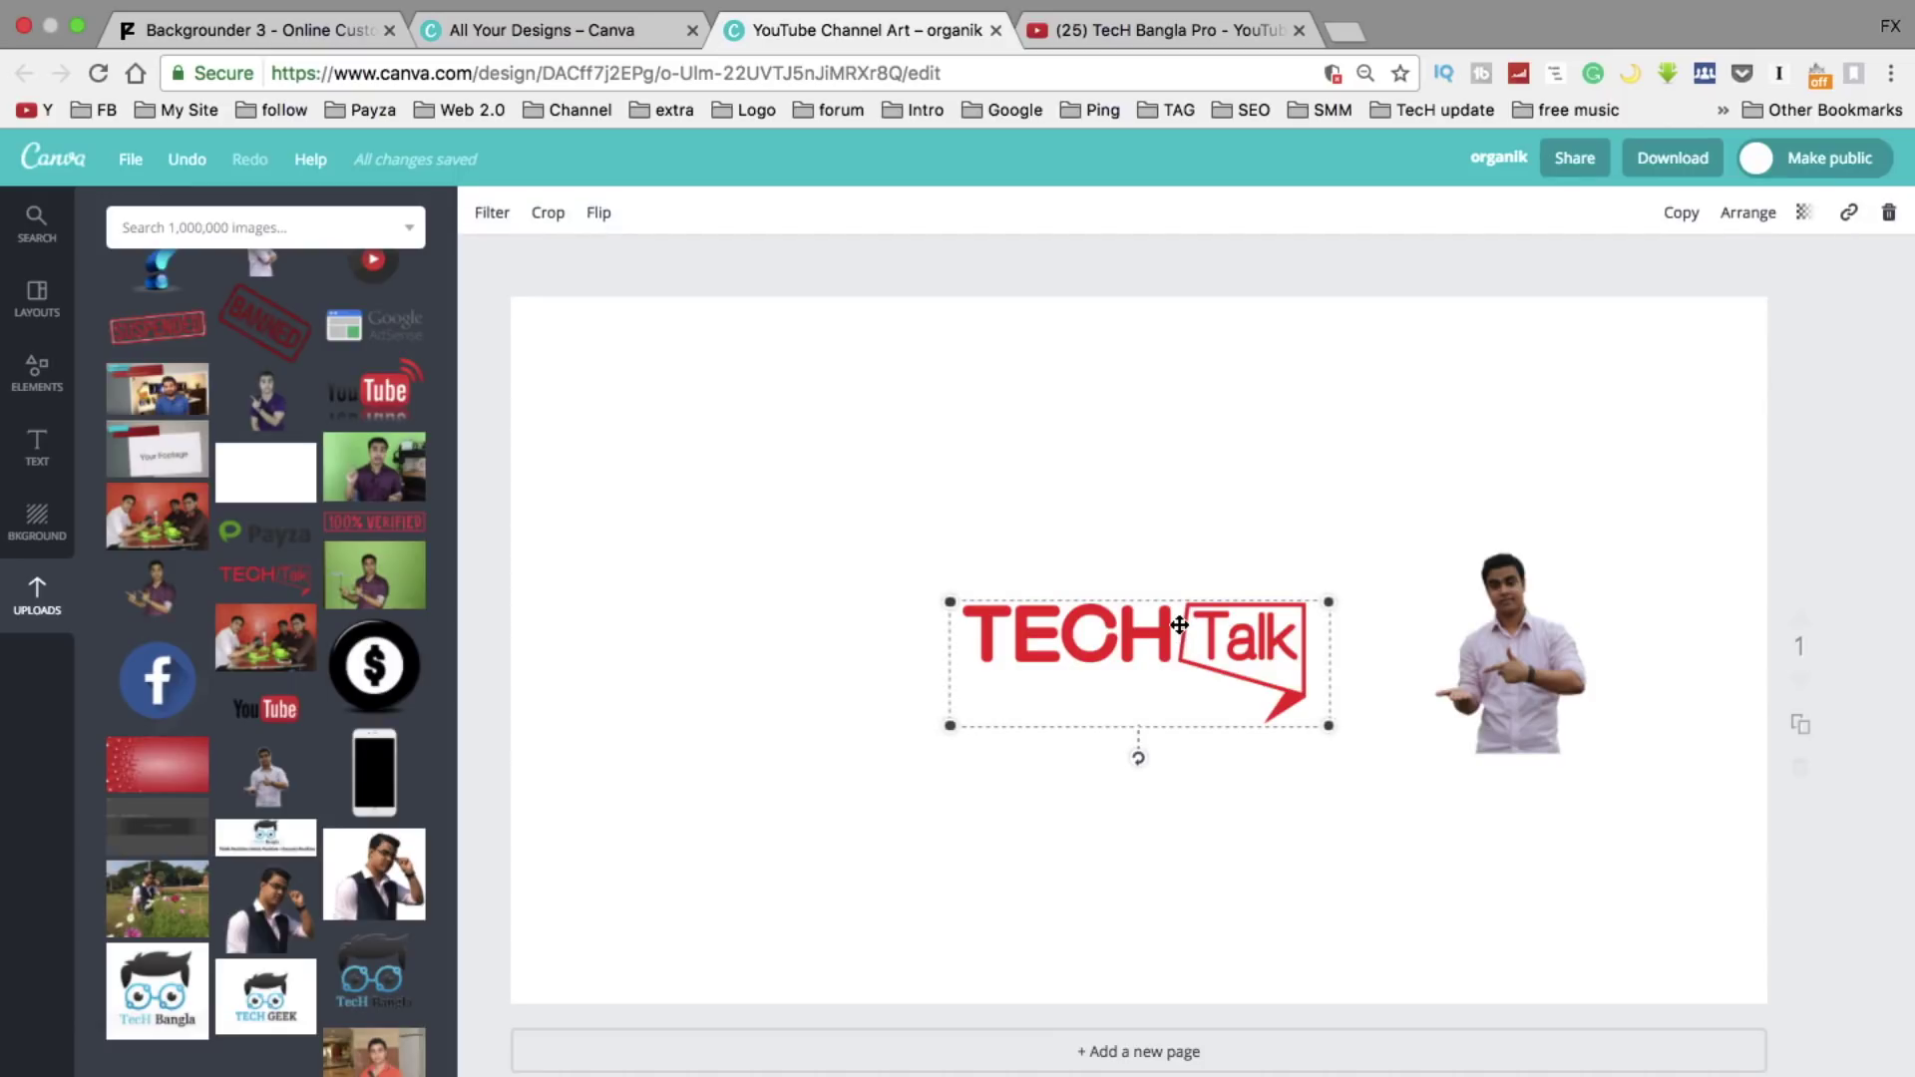
key(Delete)
click(1493, 650)
key(Delete)
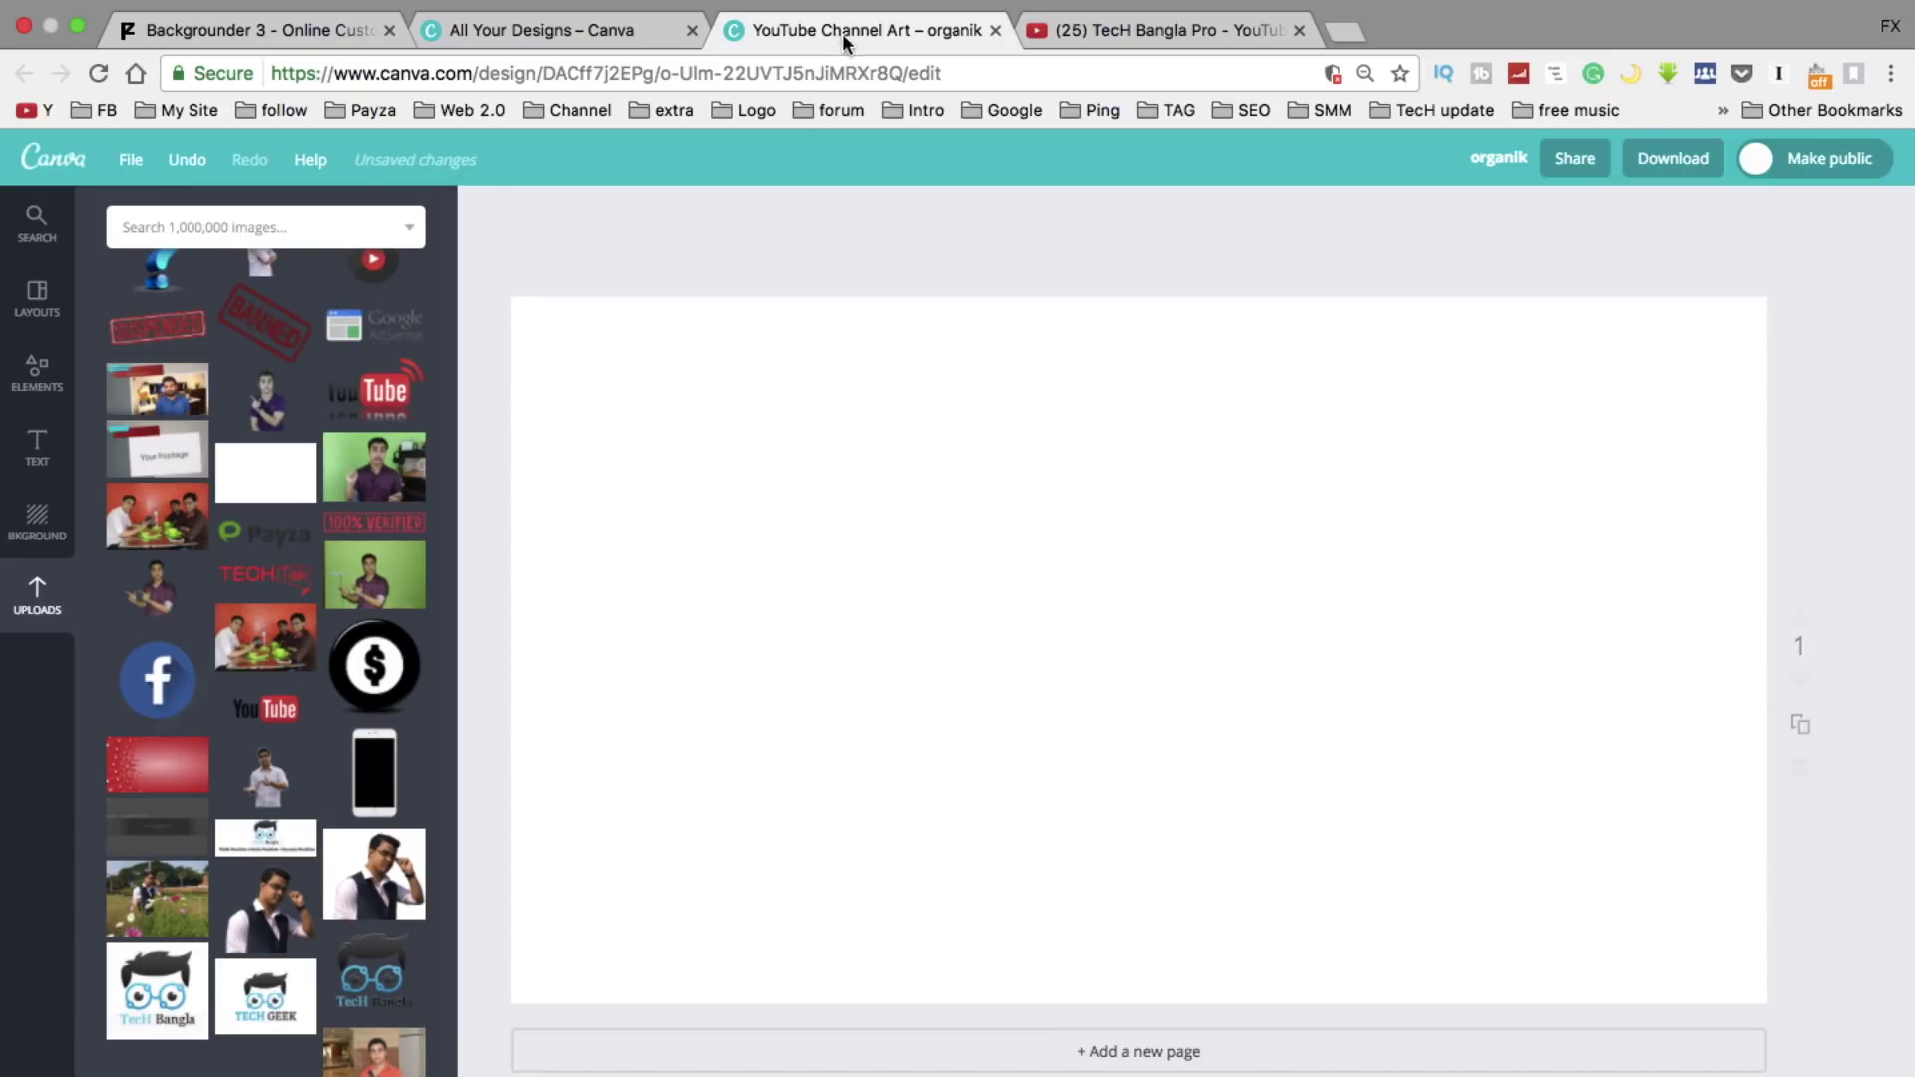
- Close the Canva designs tab and the ad tab, then switch to Panzoid Backgrounder 3
click(678, 36)
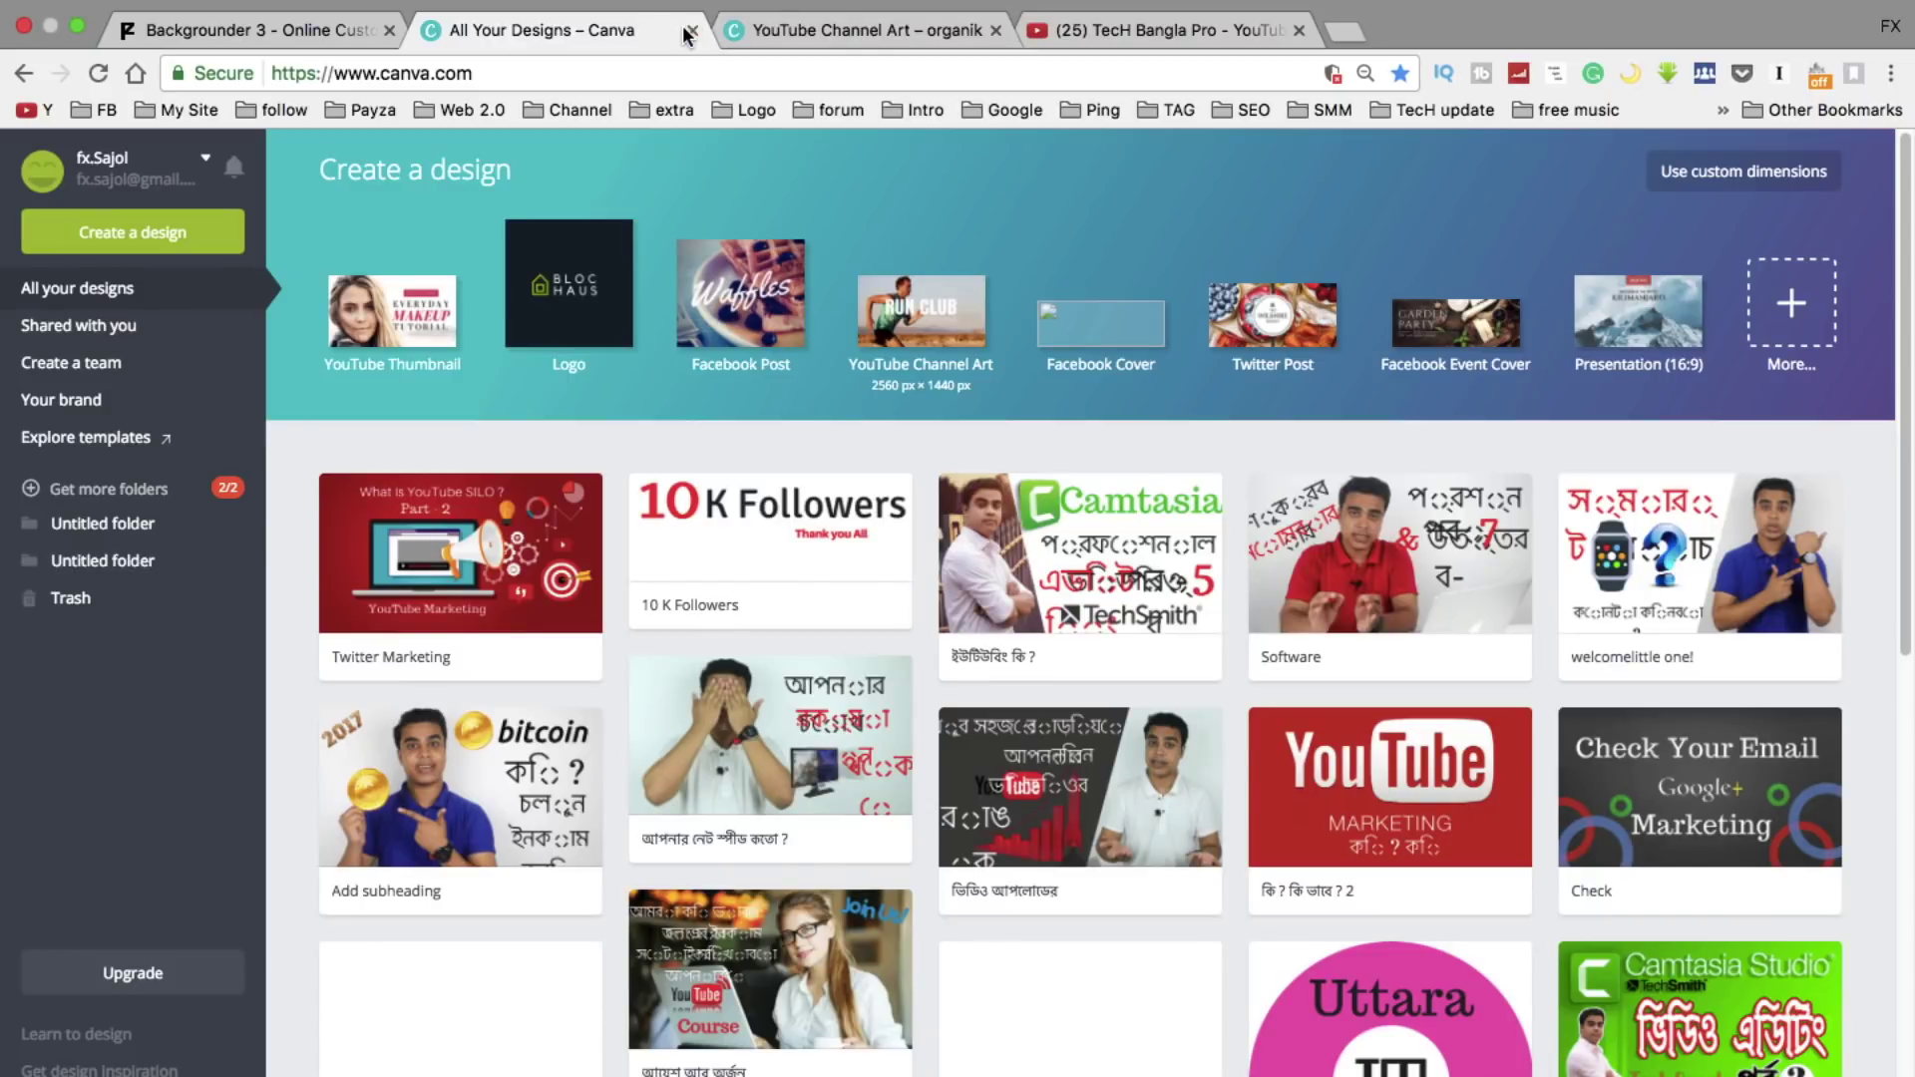
click(691, 32)
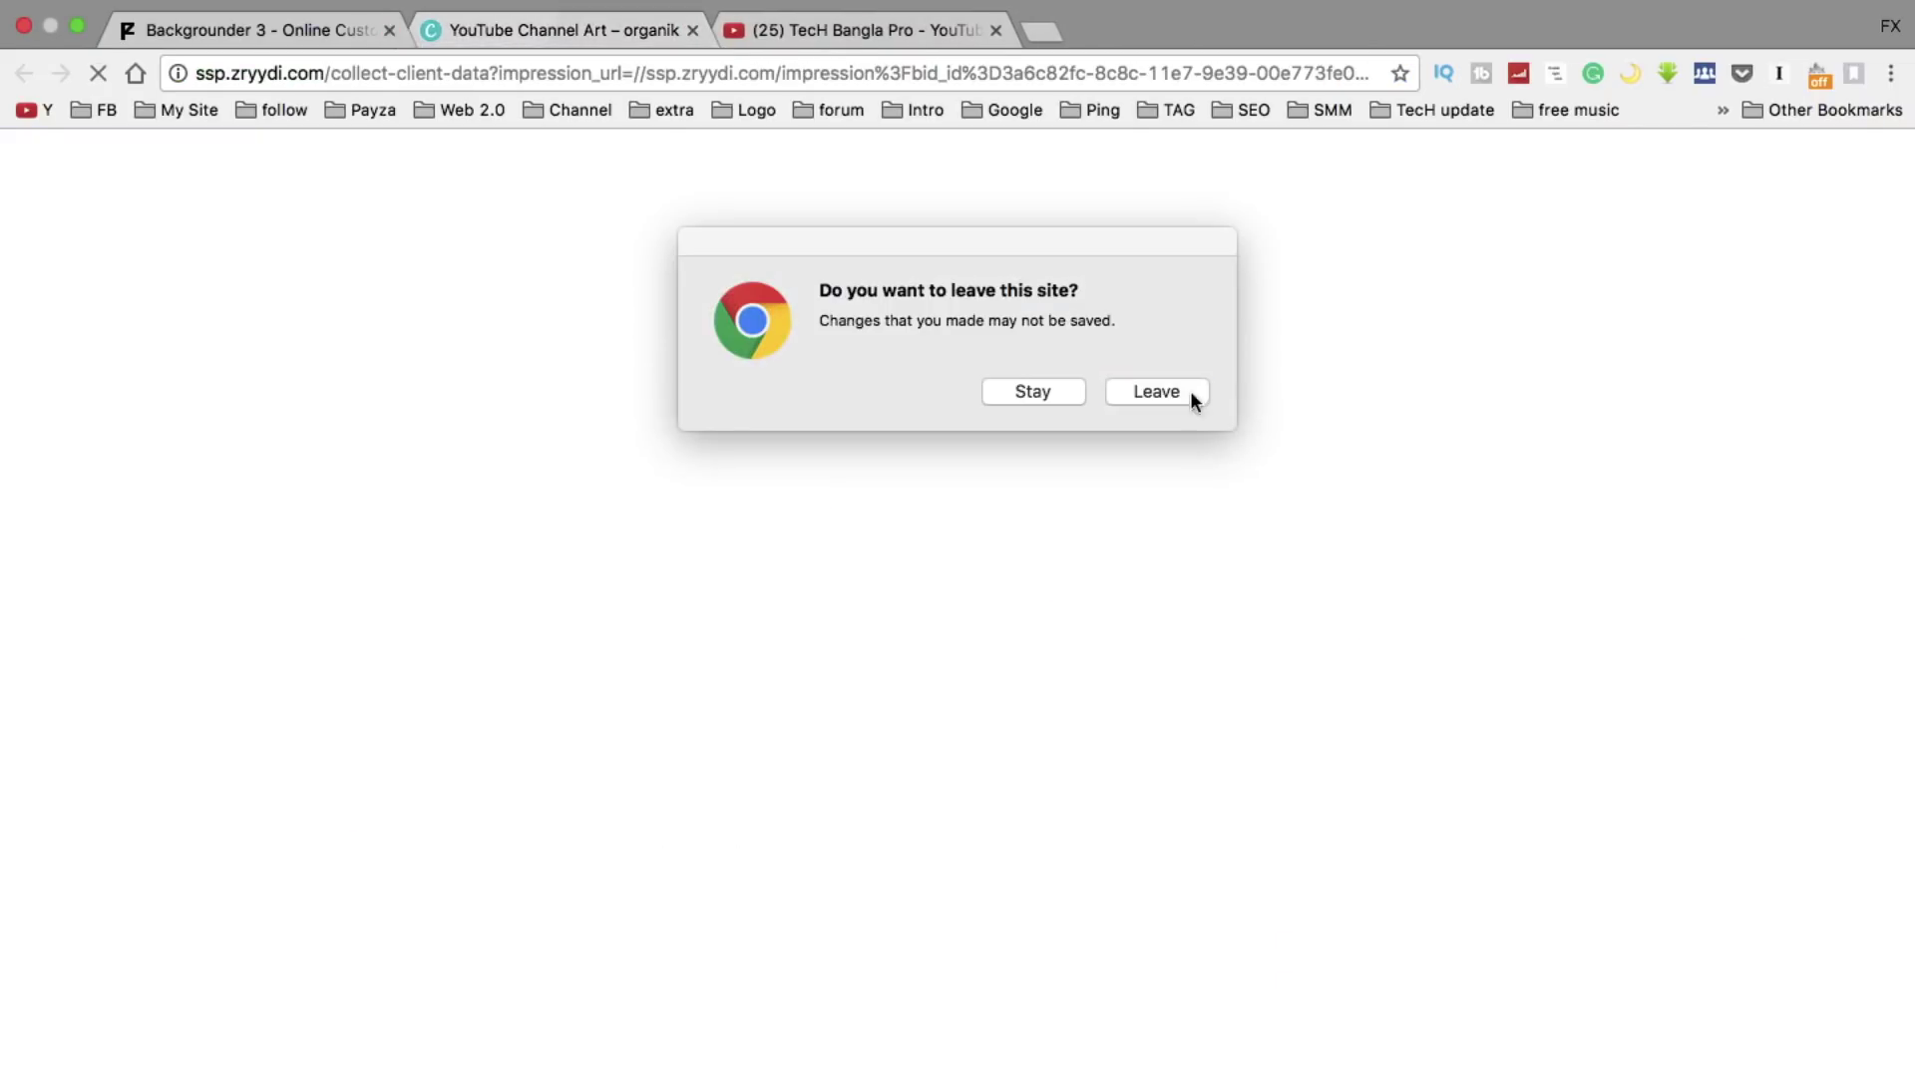
key(Return)
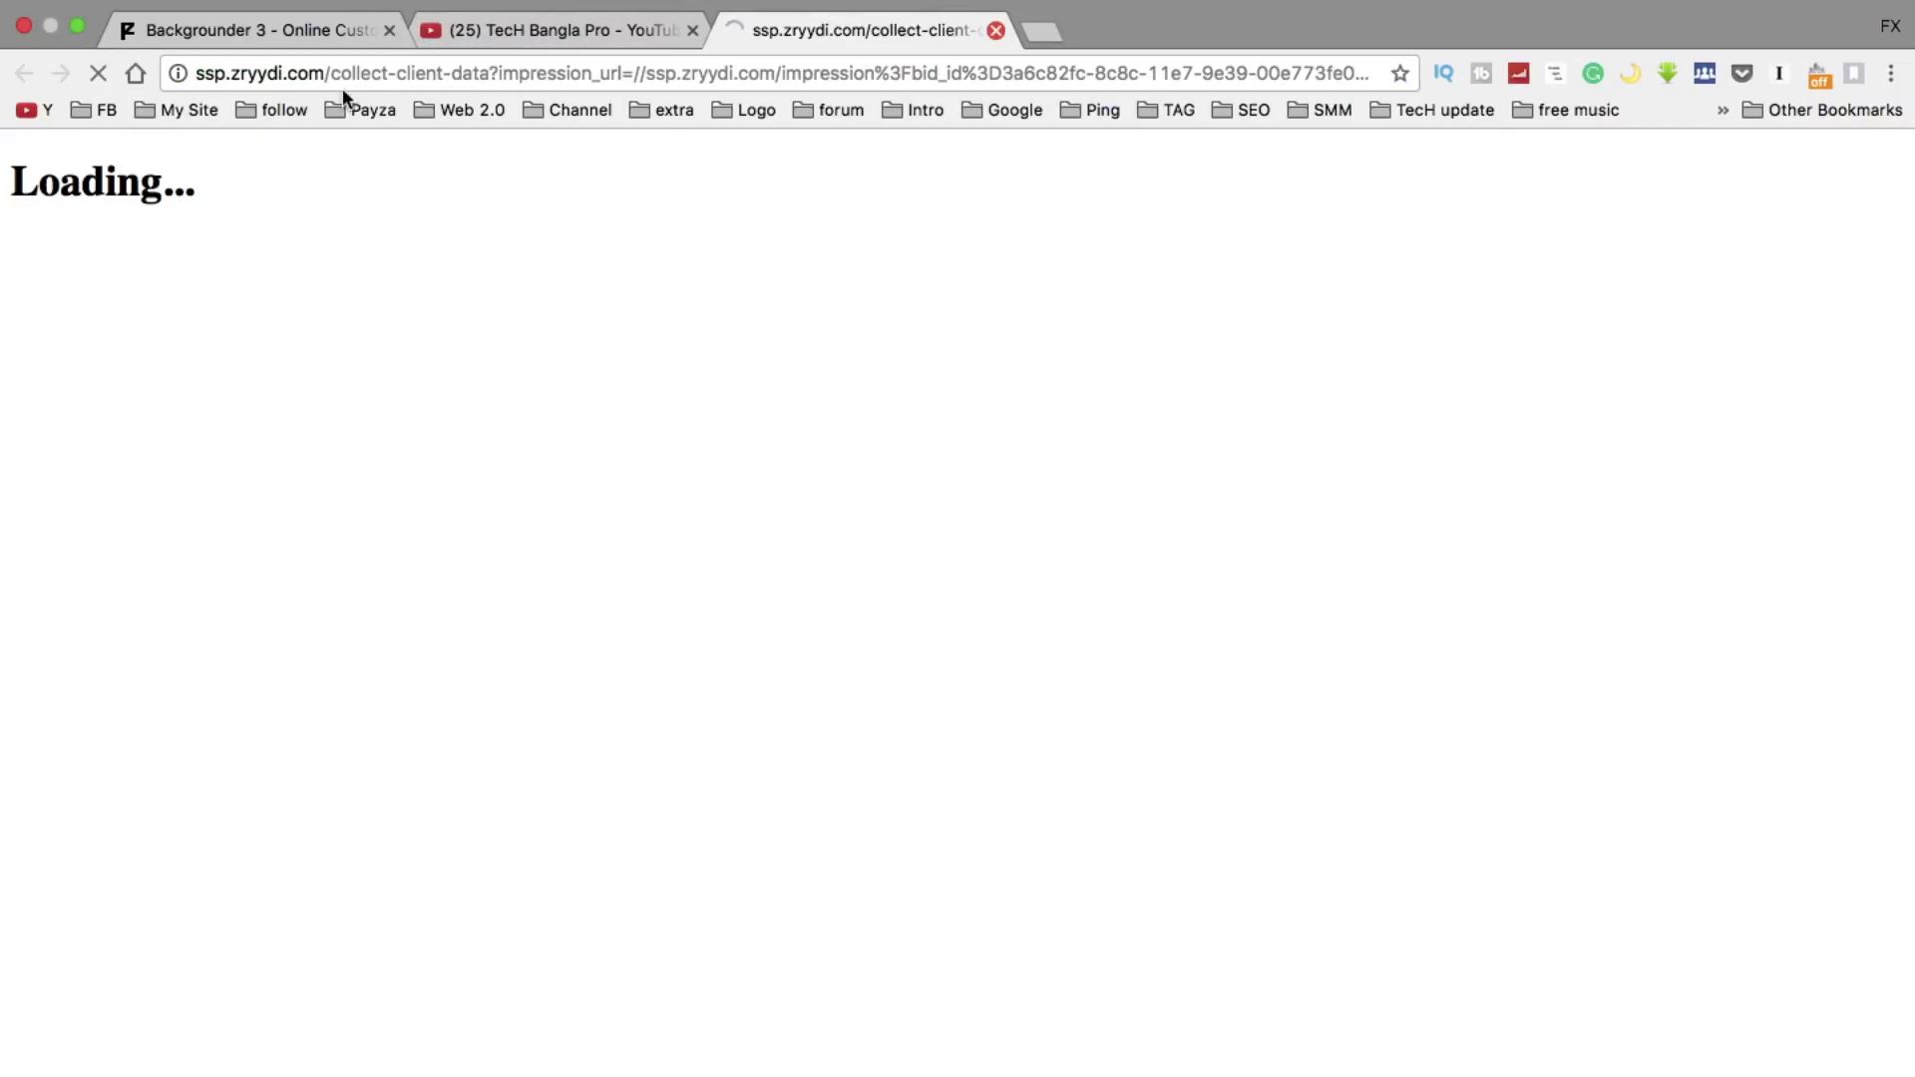
key(super+w)
click(286, 32)
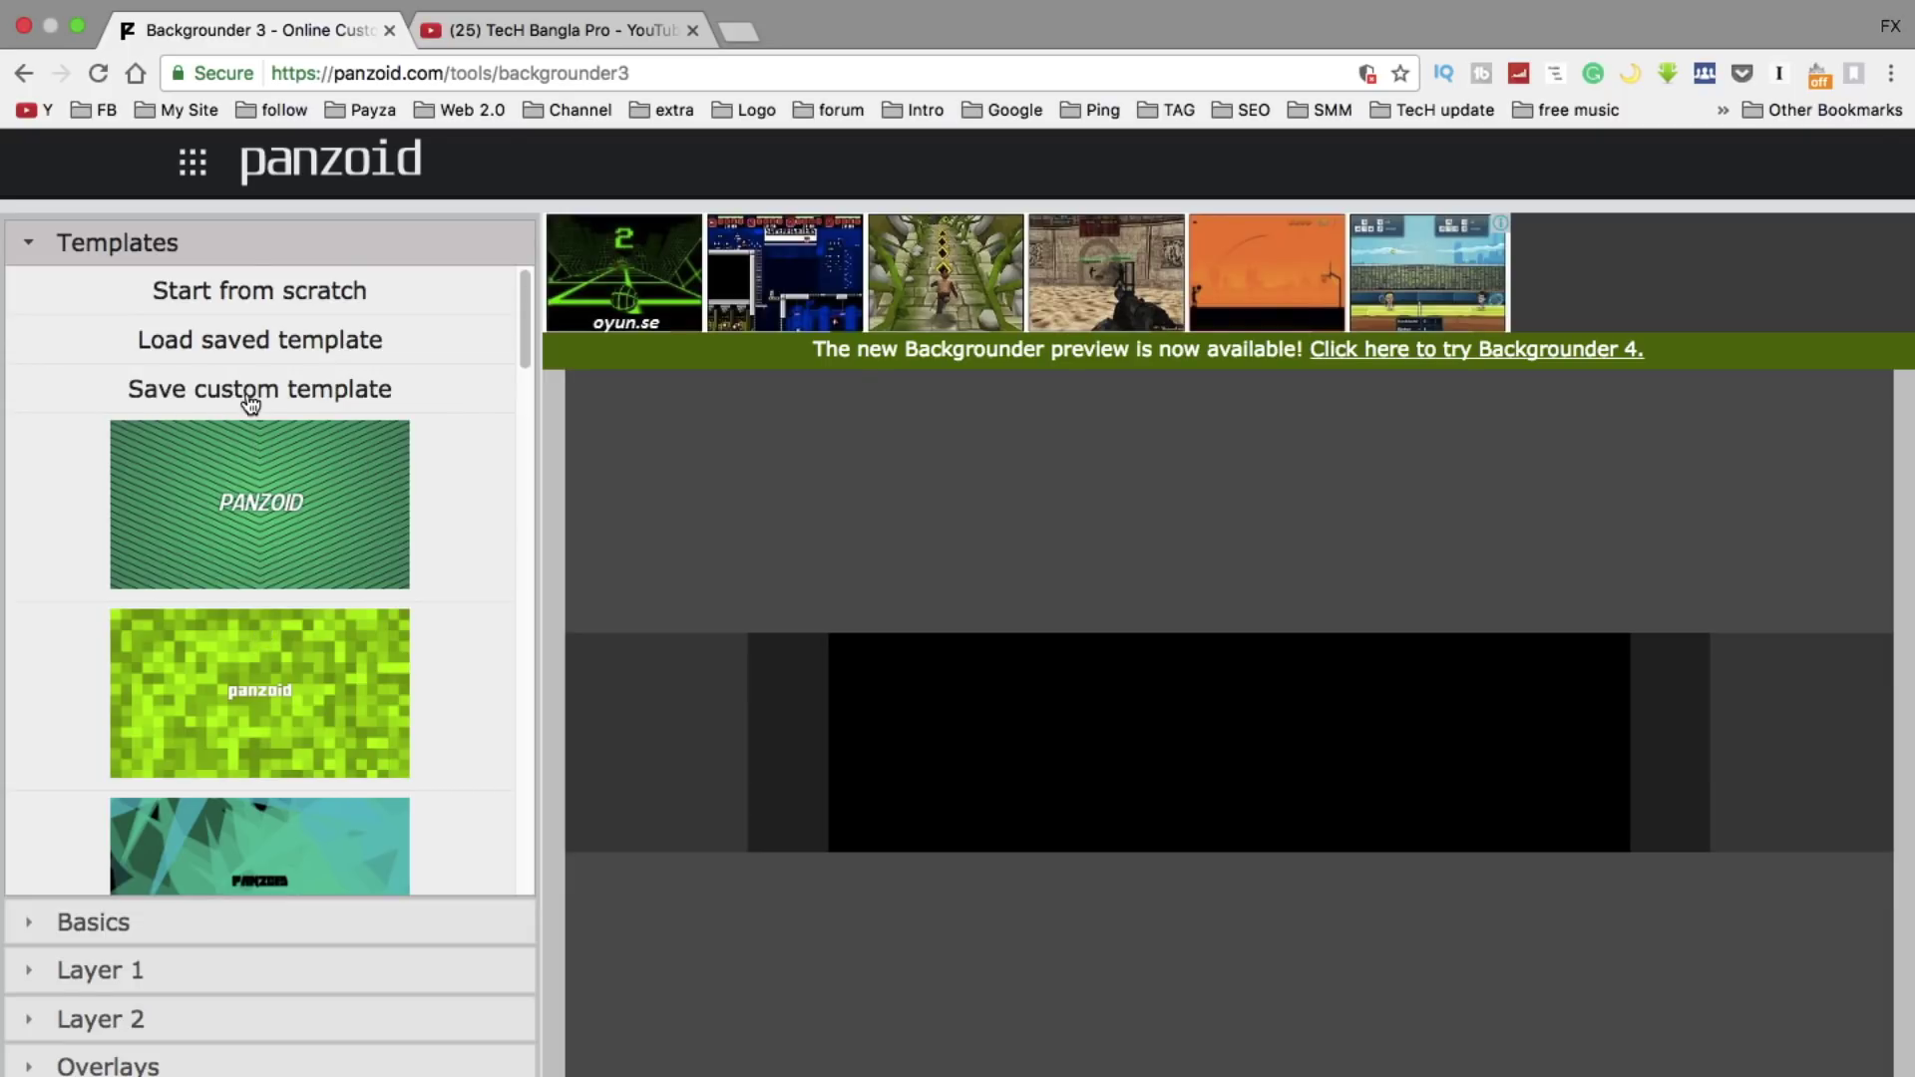
- Load the green grid template from the Templates list and open its text and image settings
scroll(299, 588, down, 2)
scroll(294, 564, down, 3)
scroll(289, 533, down, 2)
scroll(284, 509, down, 2)
scroll(264, 619, down, 1)
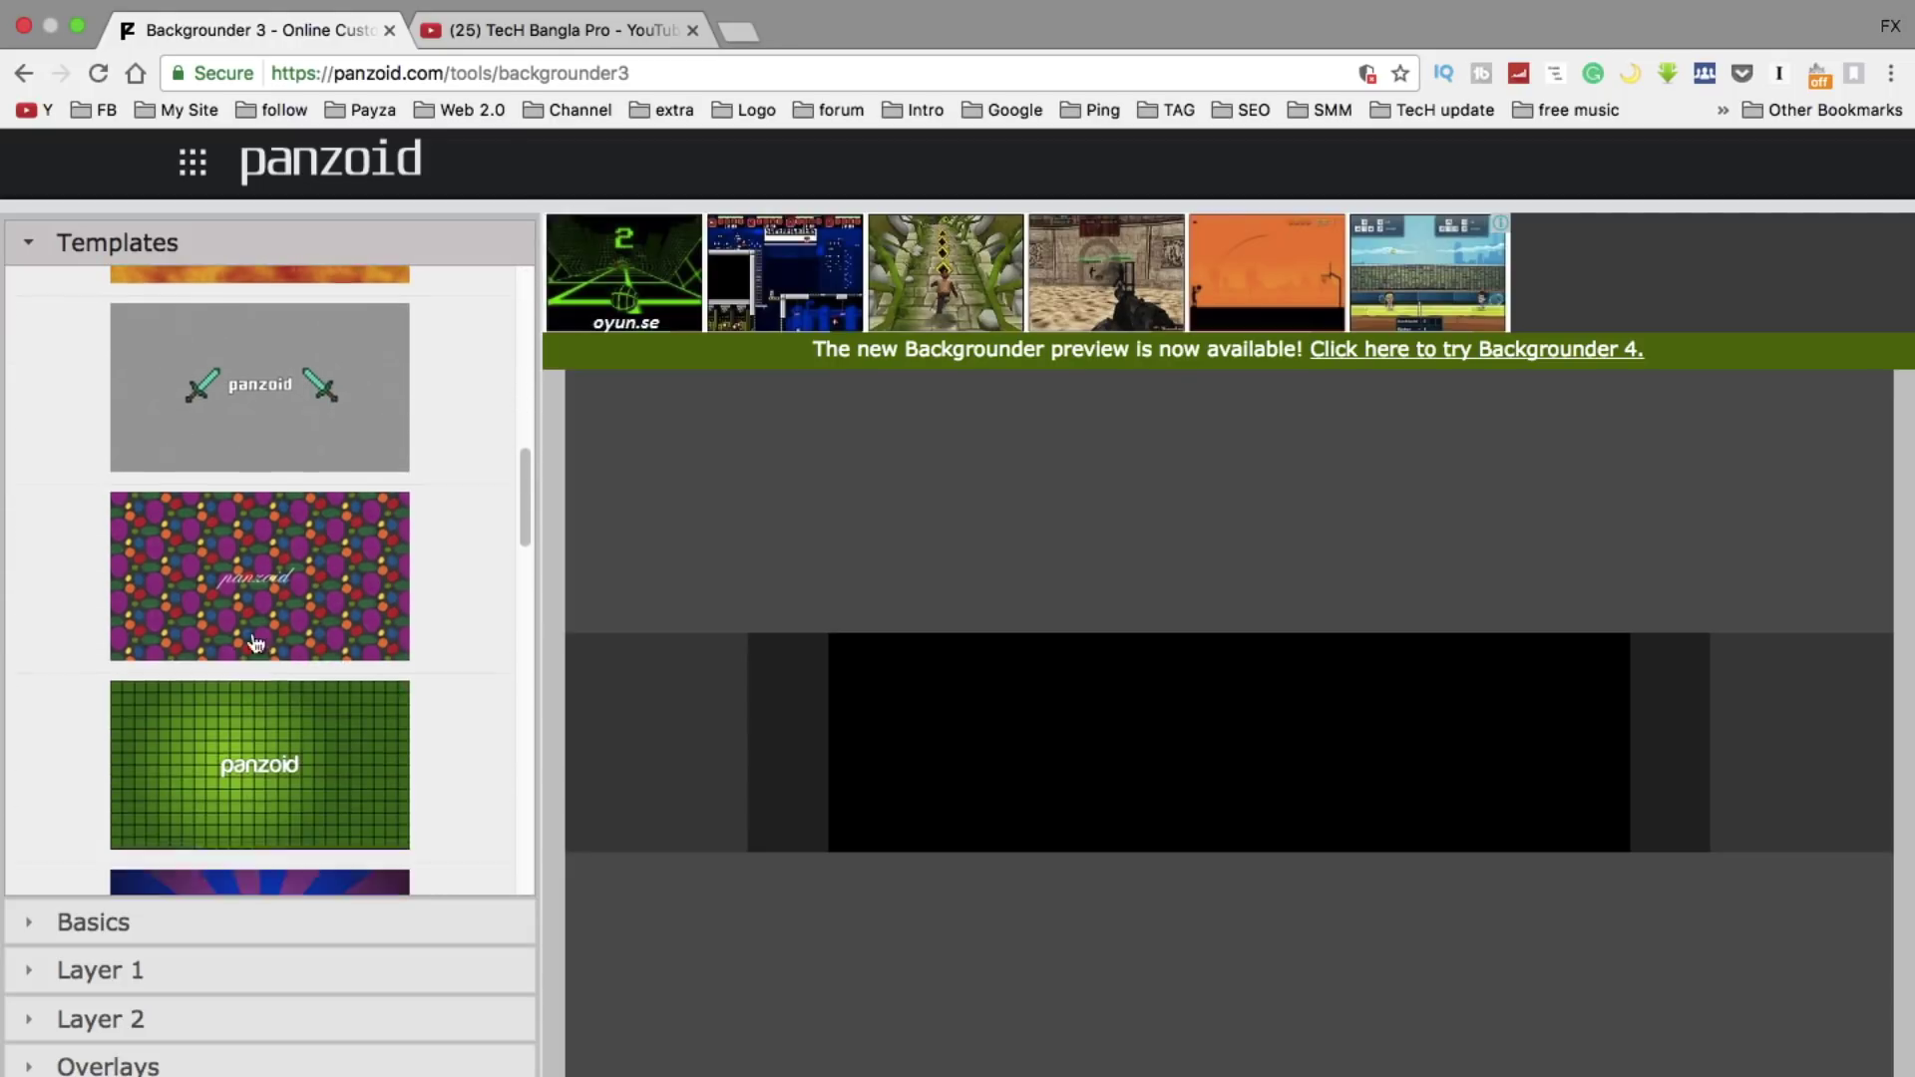
scroll(258, 602, down, 2)
click(258, 601)
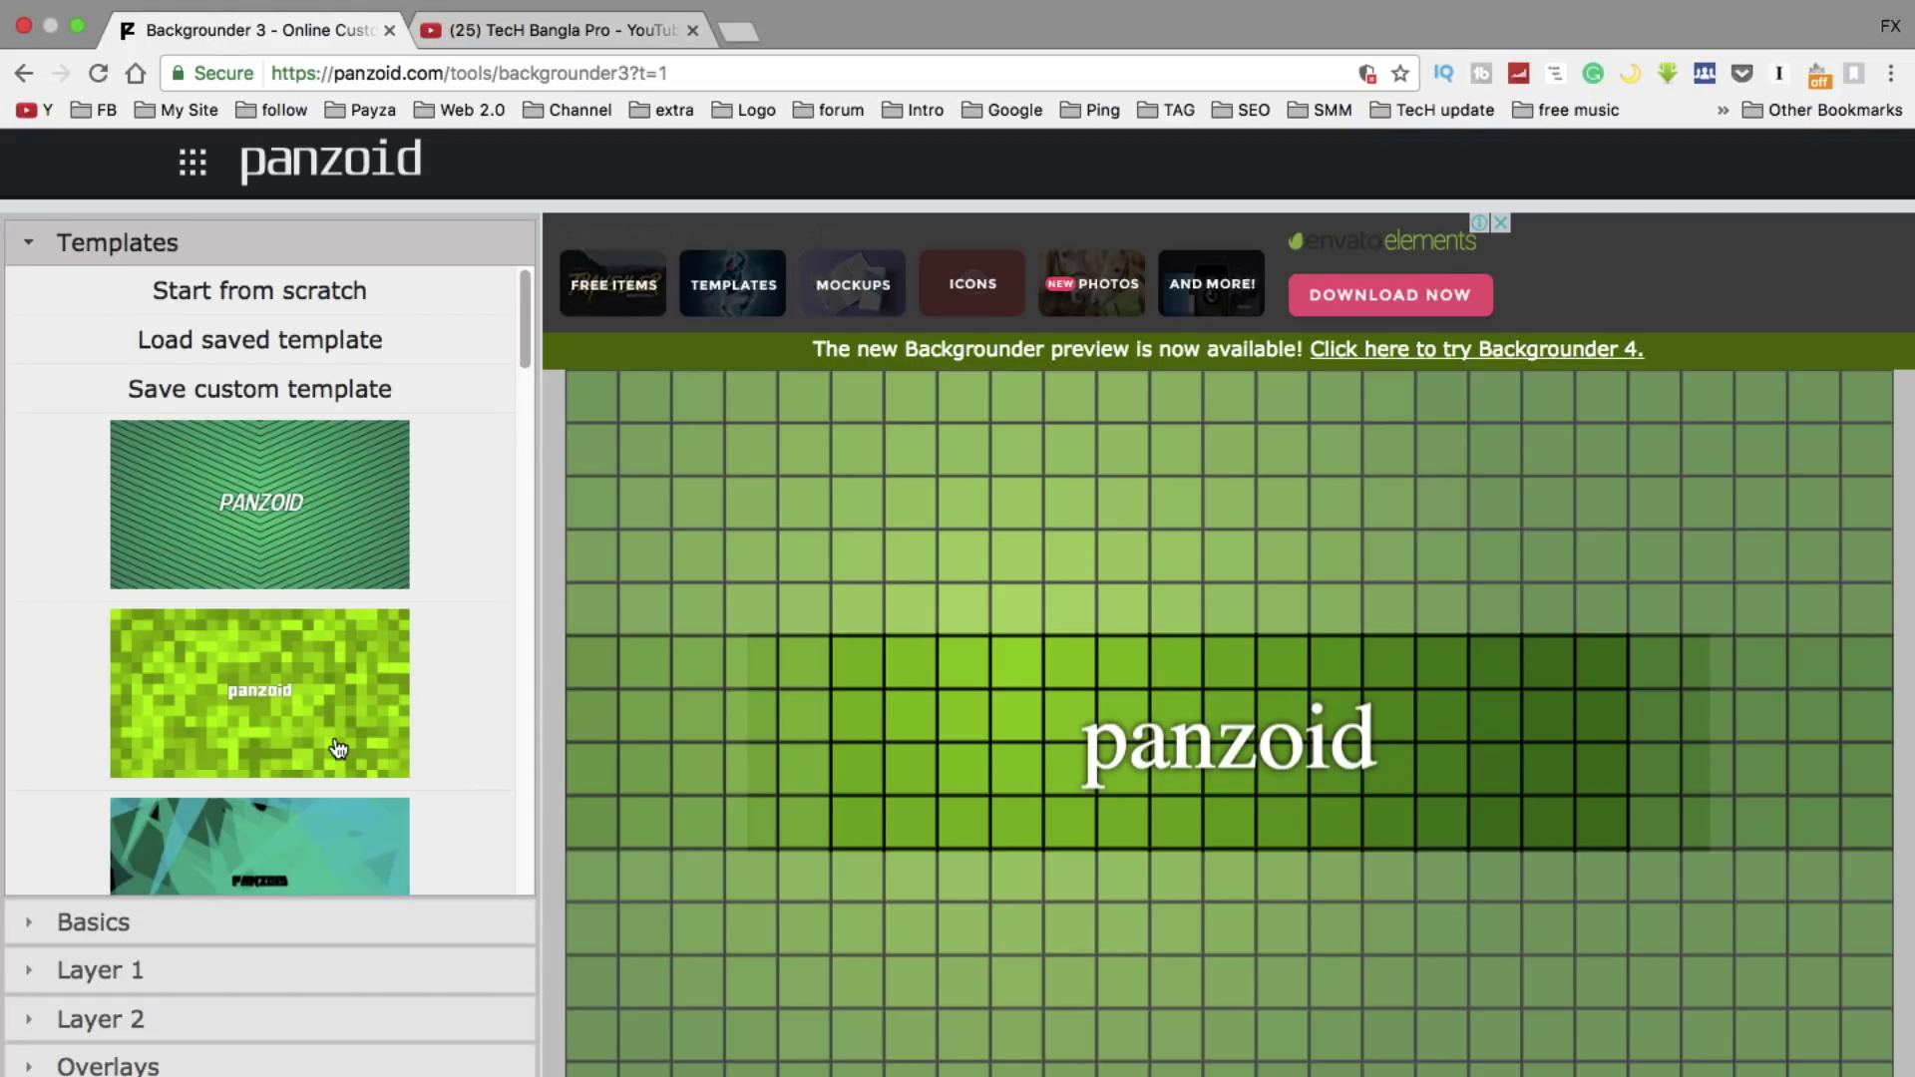
scroll(335, 823, down, 3)
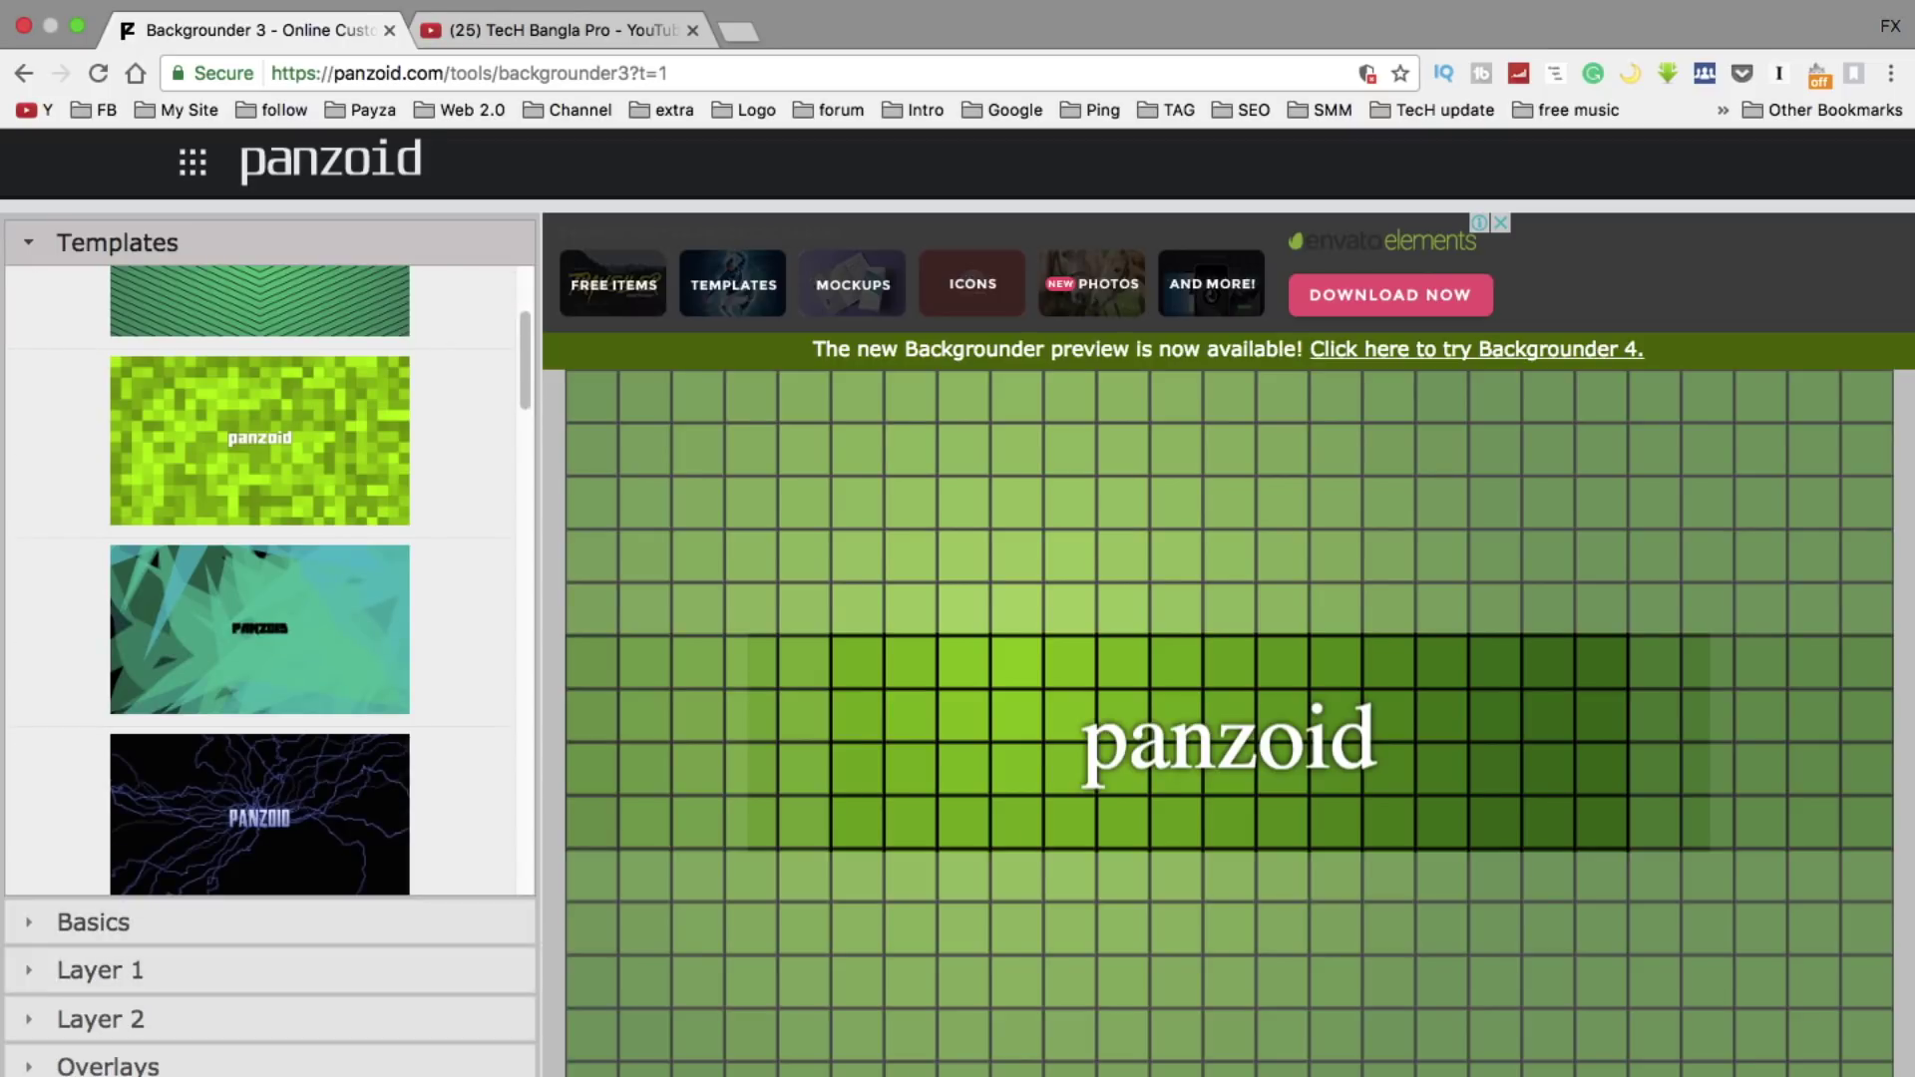
click(139, 1074)
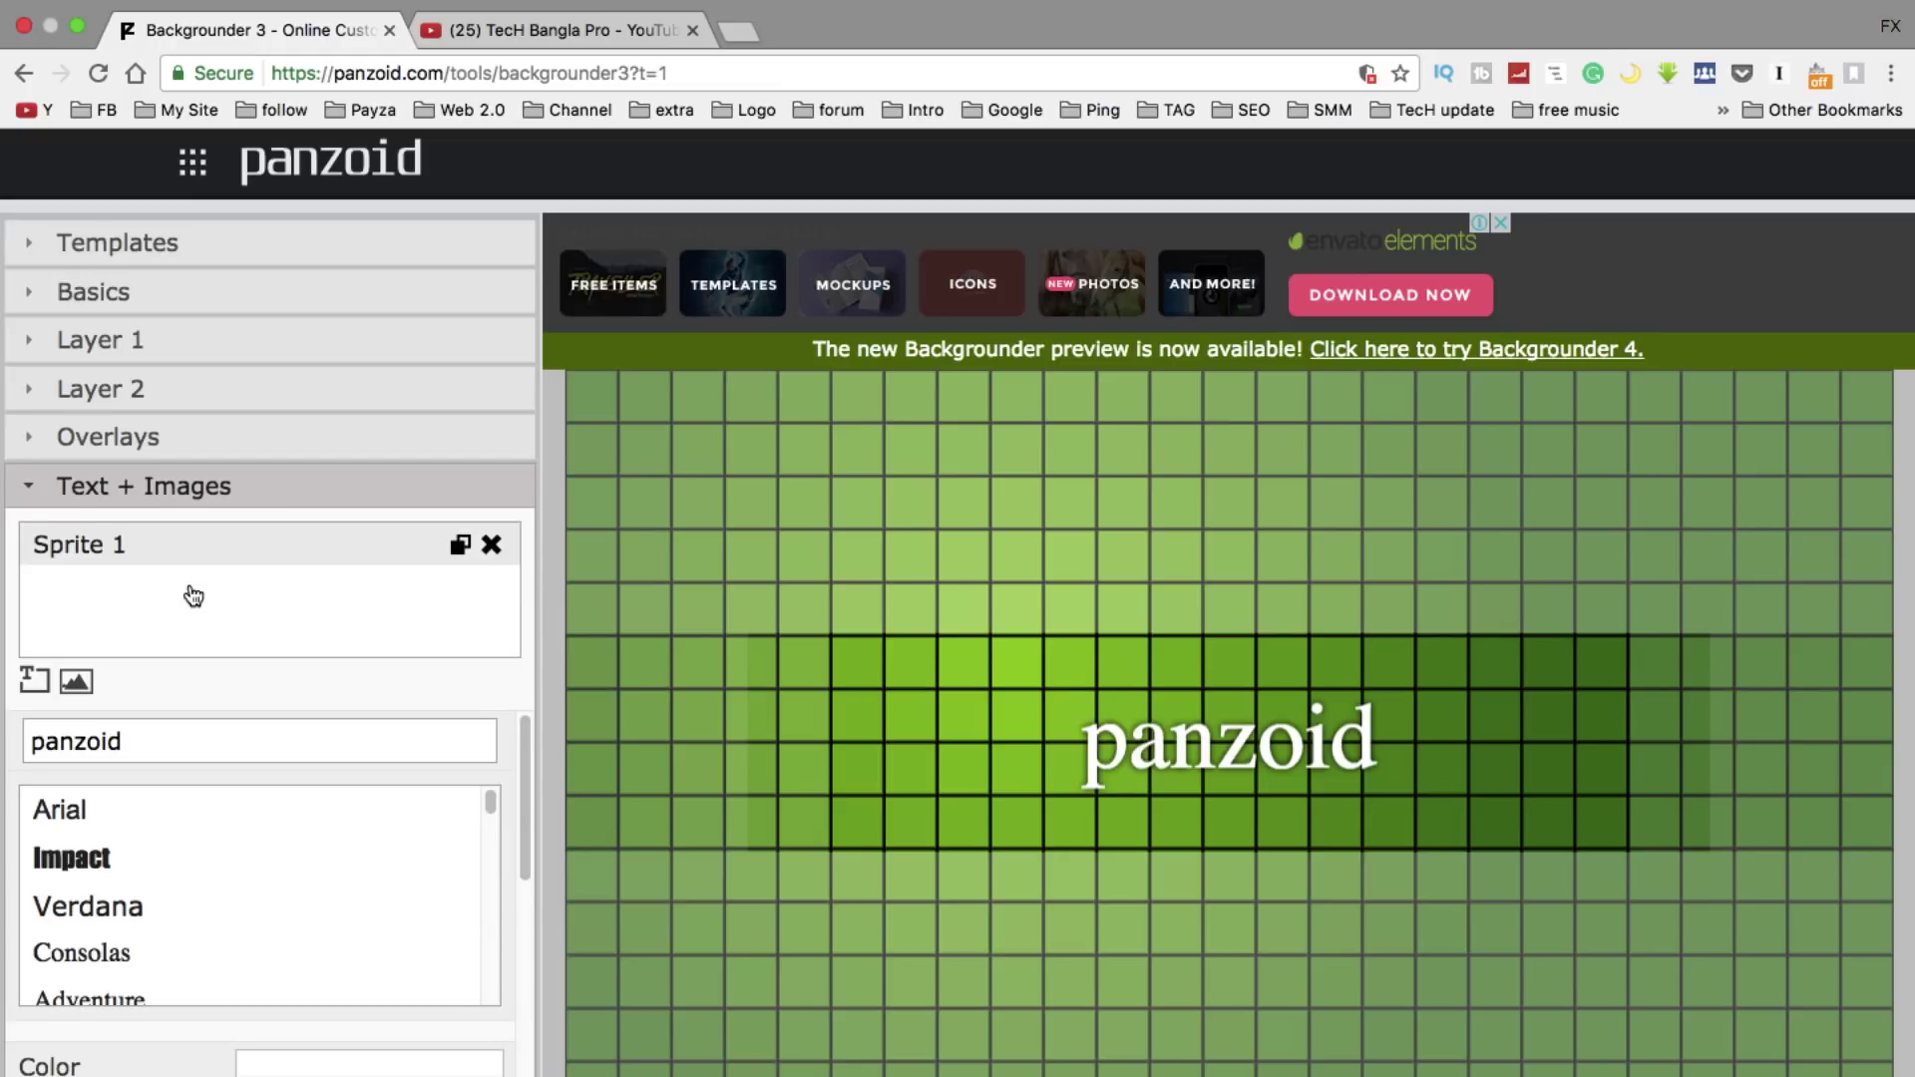
- Replace the 'panzoid' banner text with 'TecH Bangla' and set its font to Adventure
click(116, 755)
double_click(22, 738)
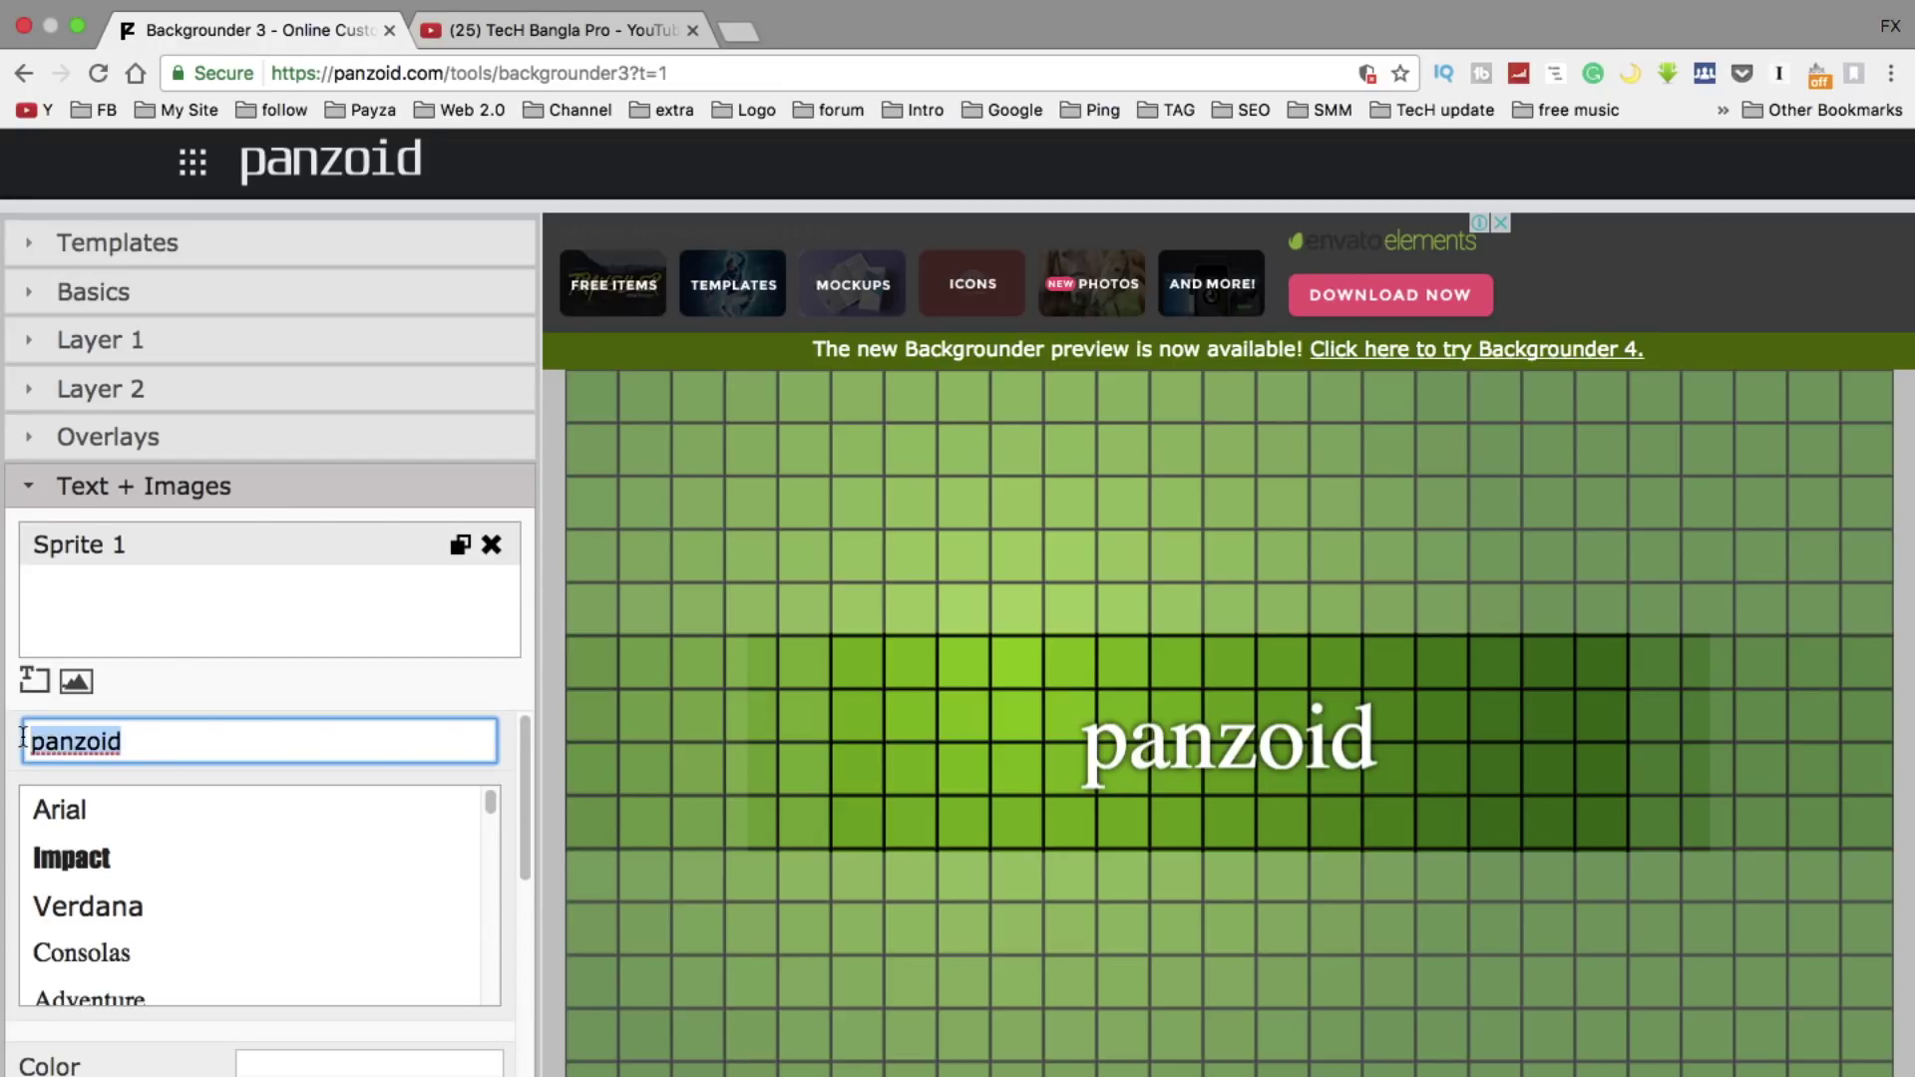
text(TecH)
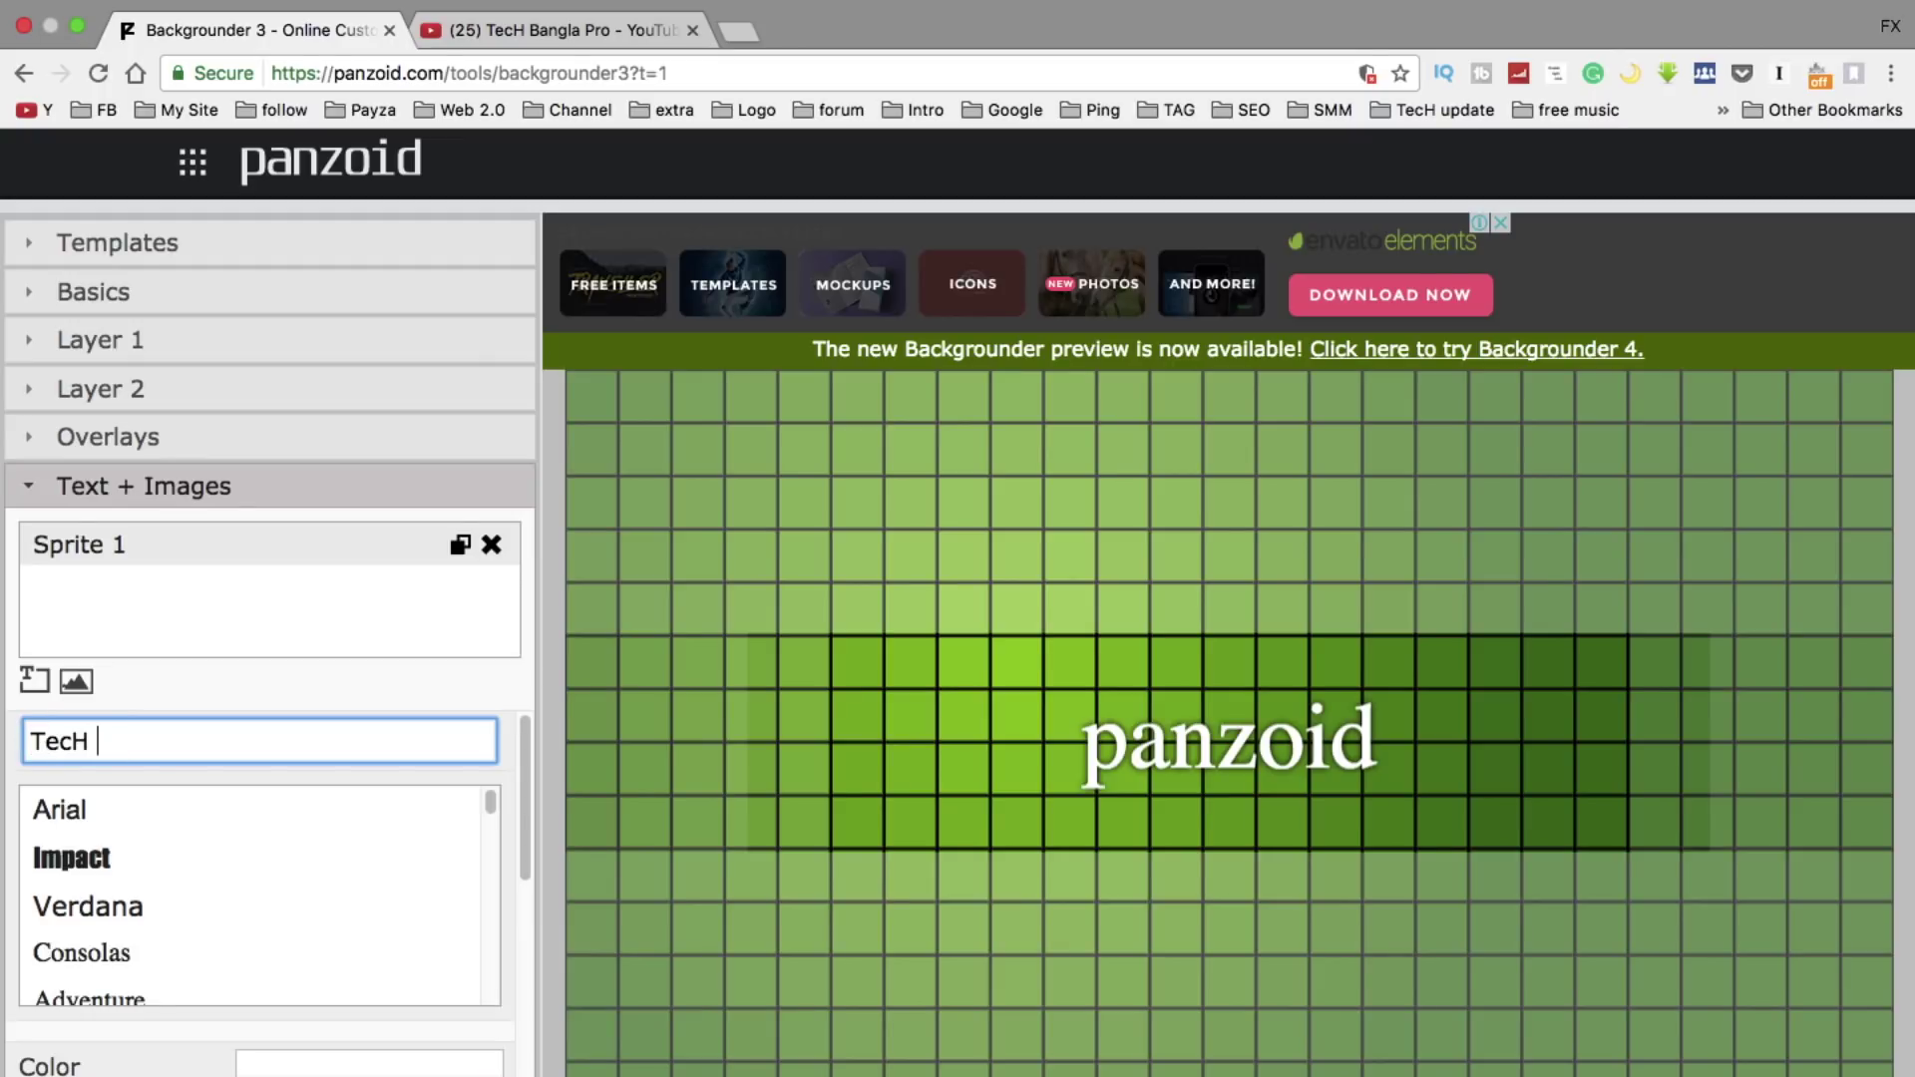
text(angla)
key(Return)
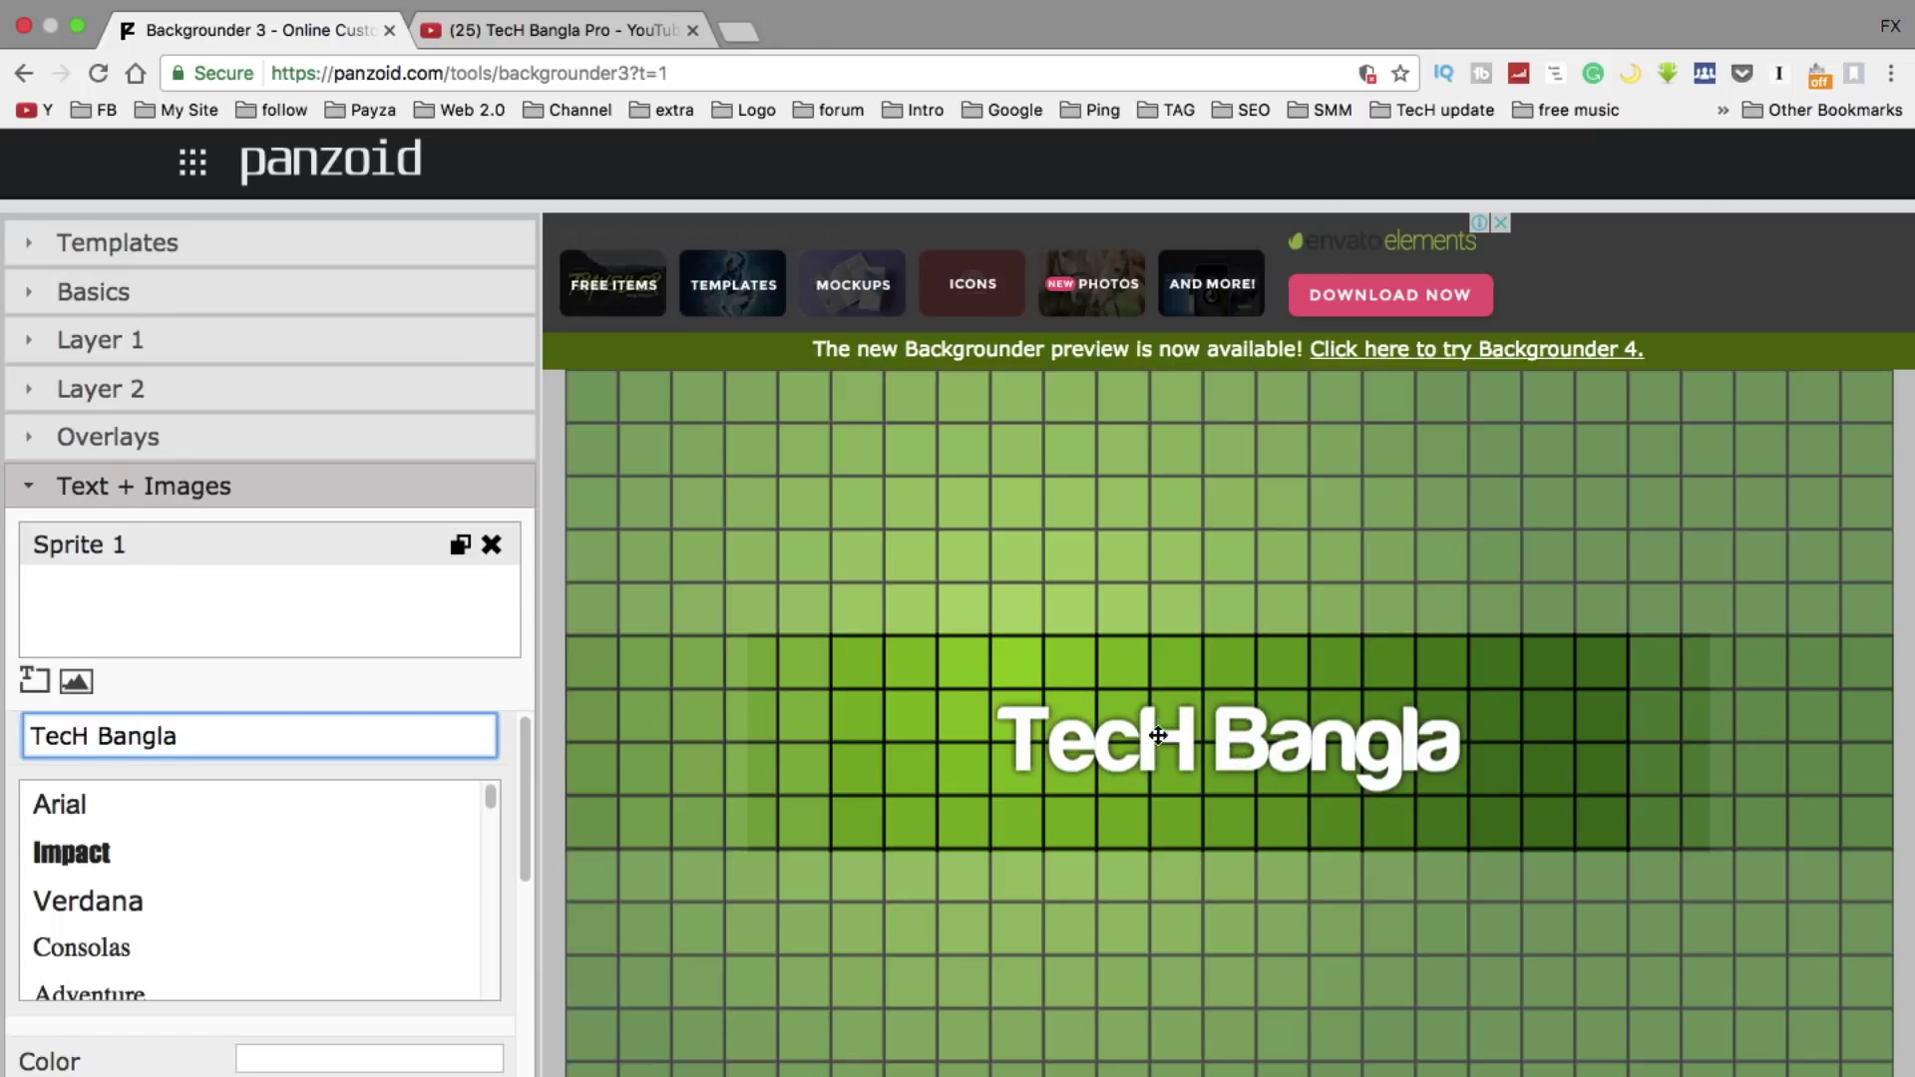
scroll(112, 938, down, 1)
click(112, 961)
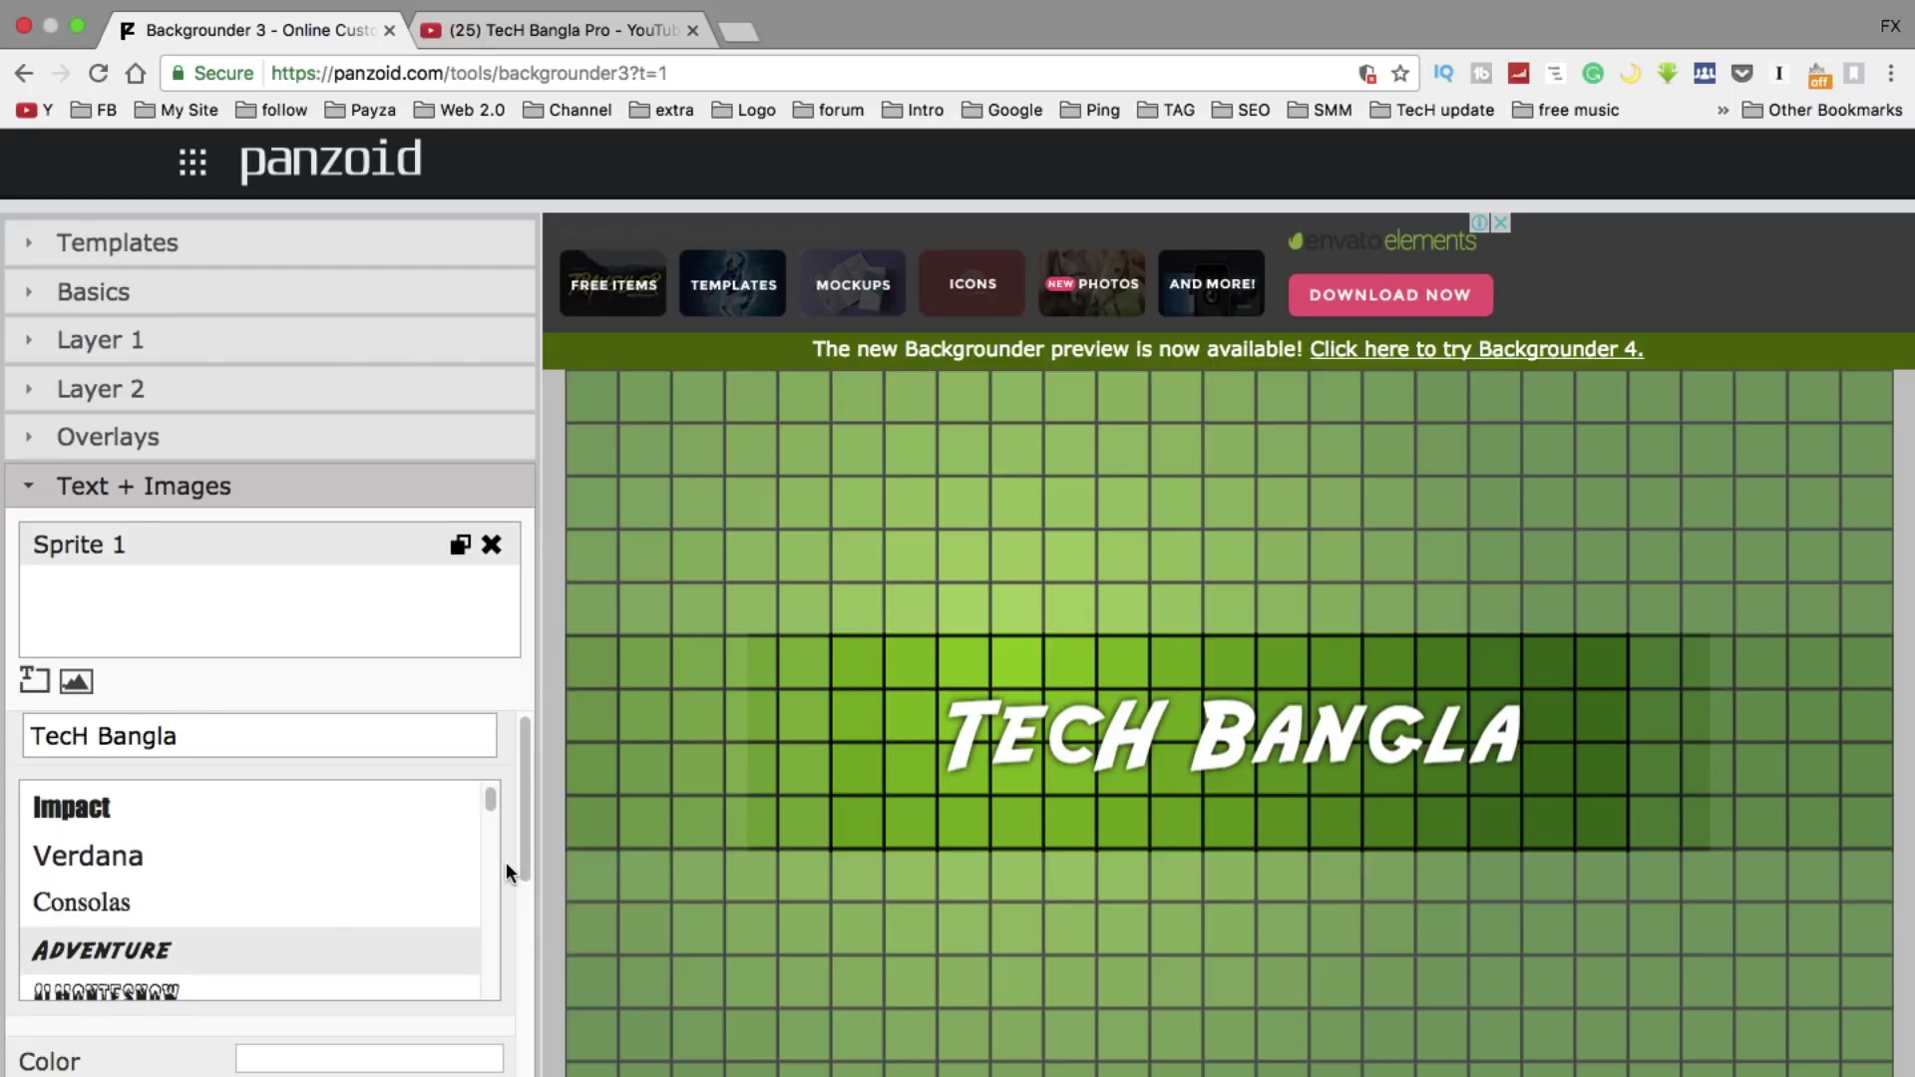
- Raise the TECH BANGLA font size to 215 using the size spinner
scroll(507, 868, down, 3)
scroll(507, 868, down, 2)
scroll(489, 898, down, 1)
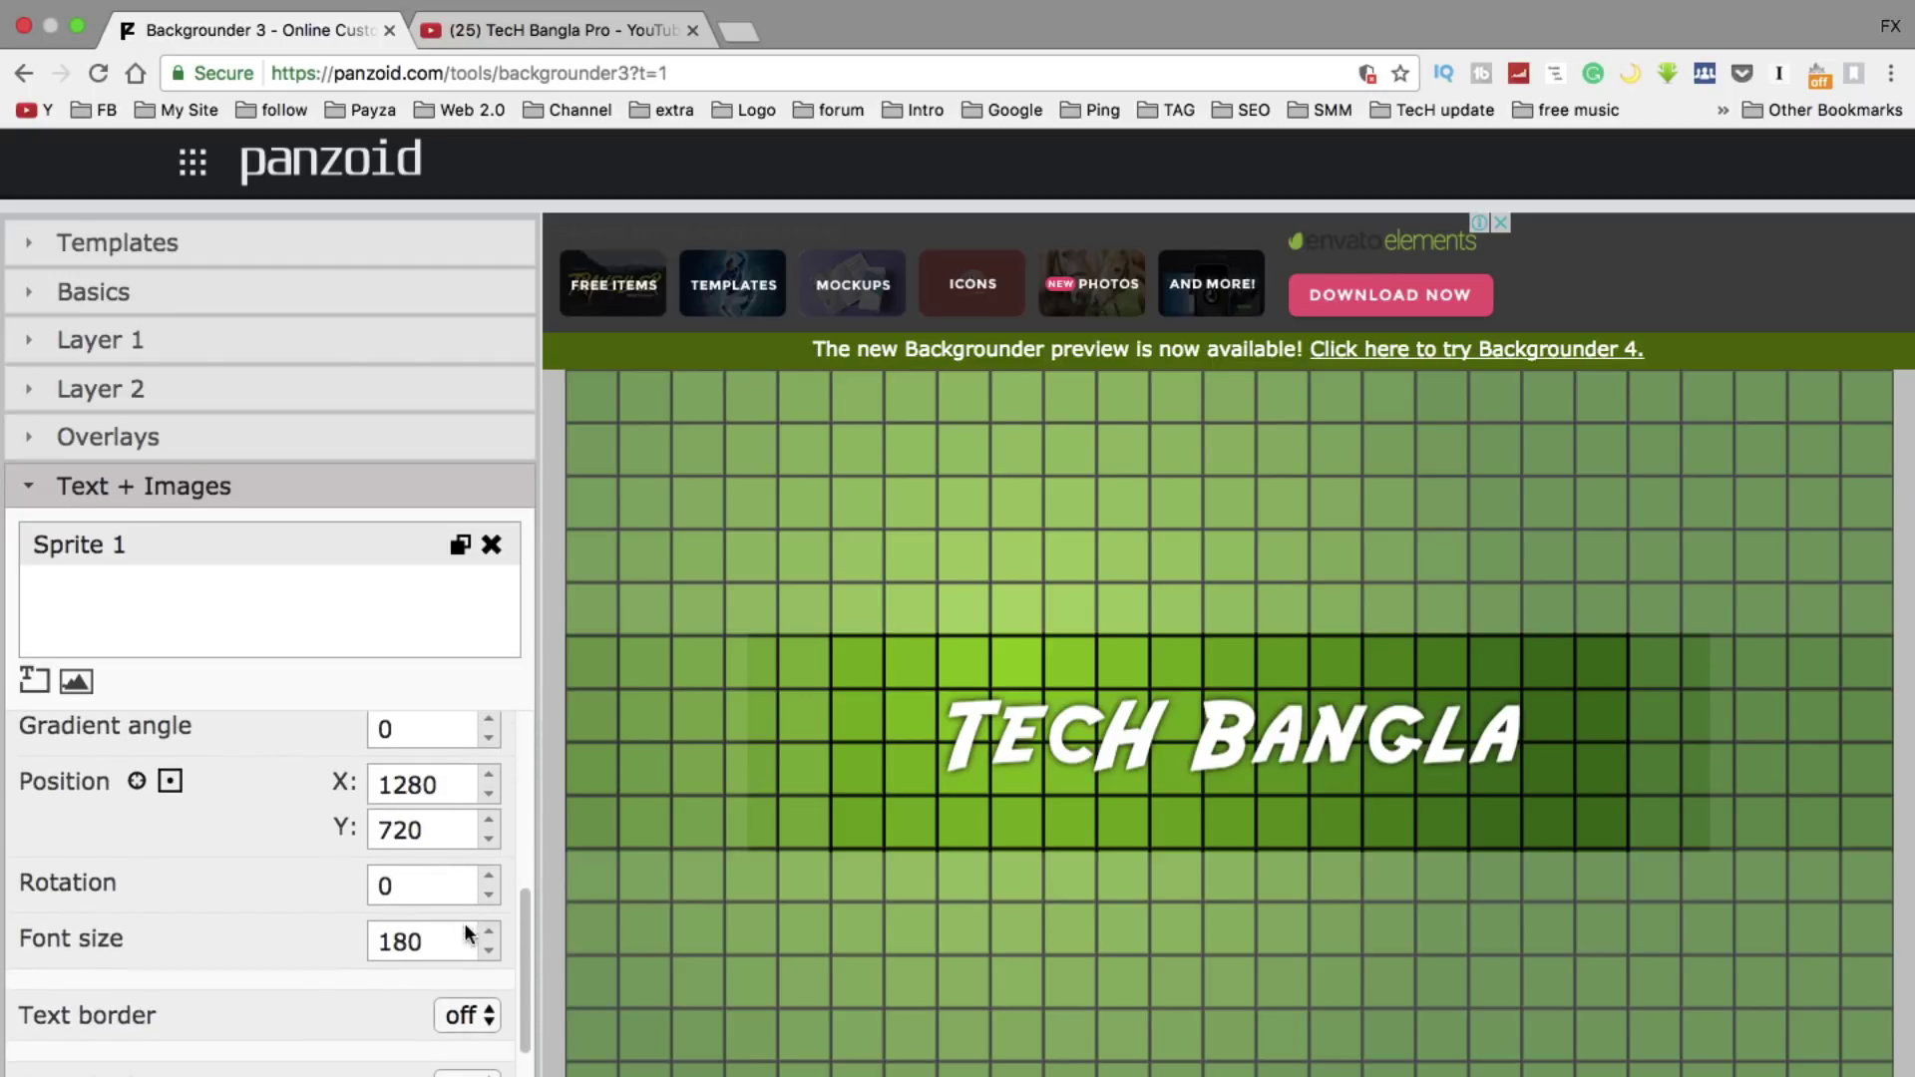
click(489, 933)
click(488, 933)
click(488, 933)
click(489, 933)
click(489, 932)
key(Up)
key(Up)
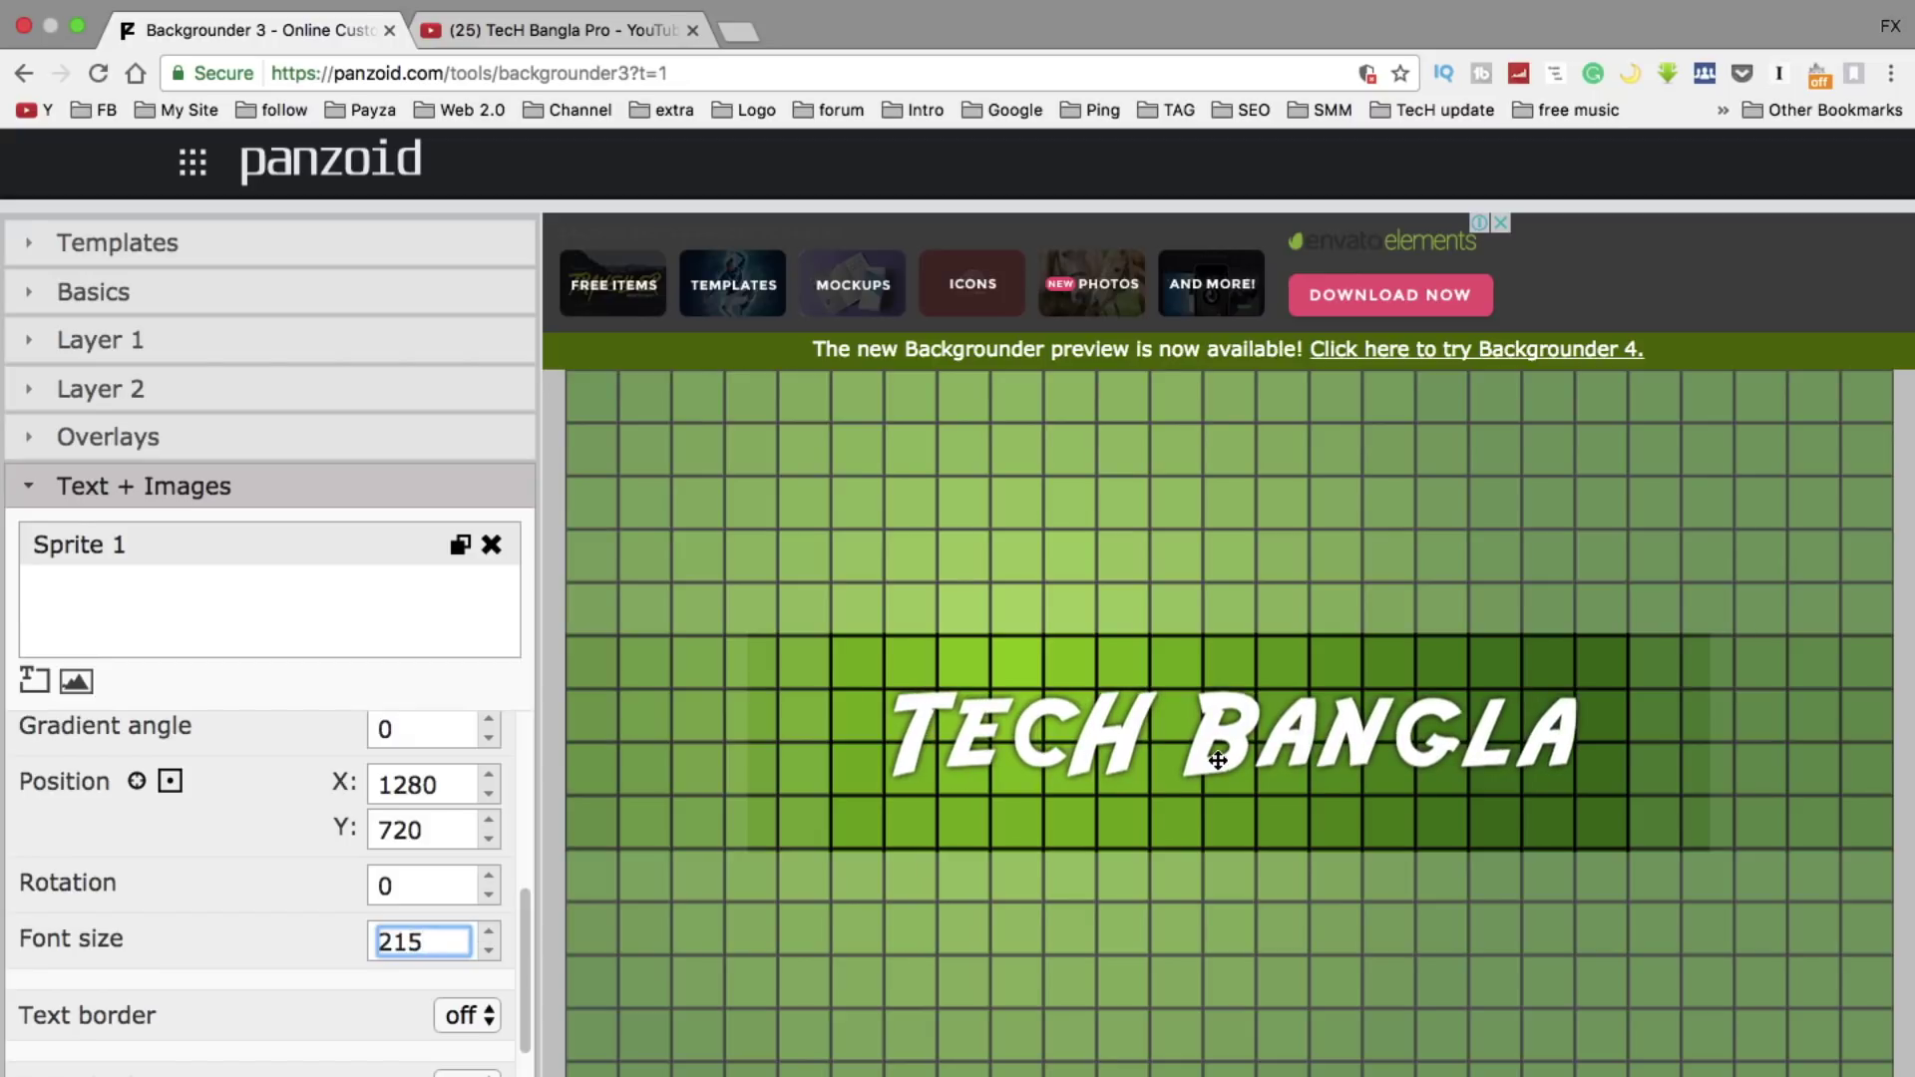
- Nudge the TECH BANGLA text slightly left and enlarge it to size 234
drag(1219, 760, 1193, 764)
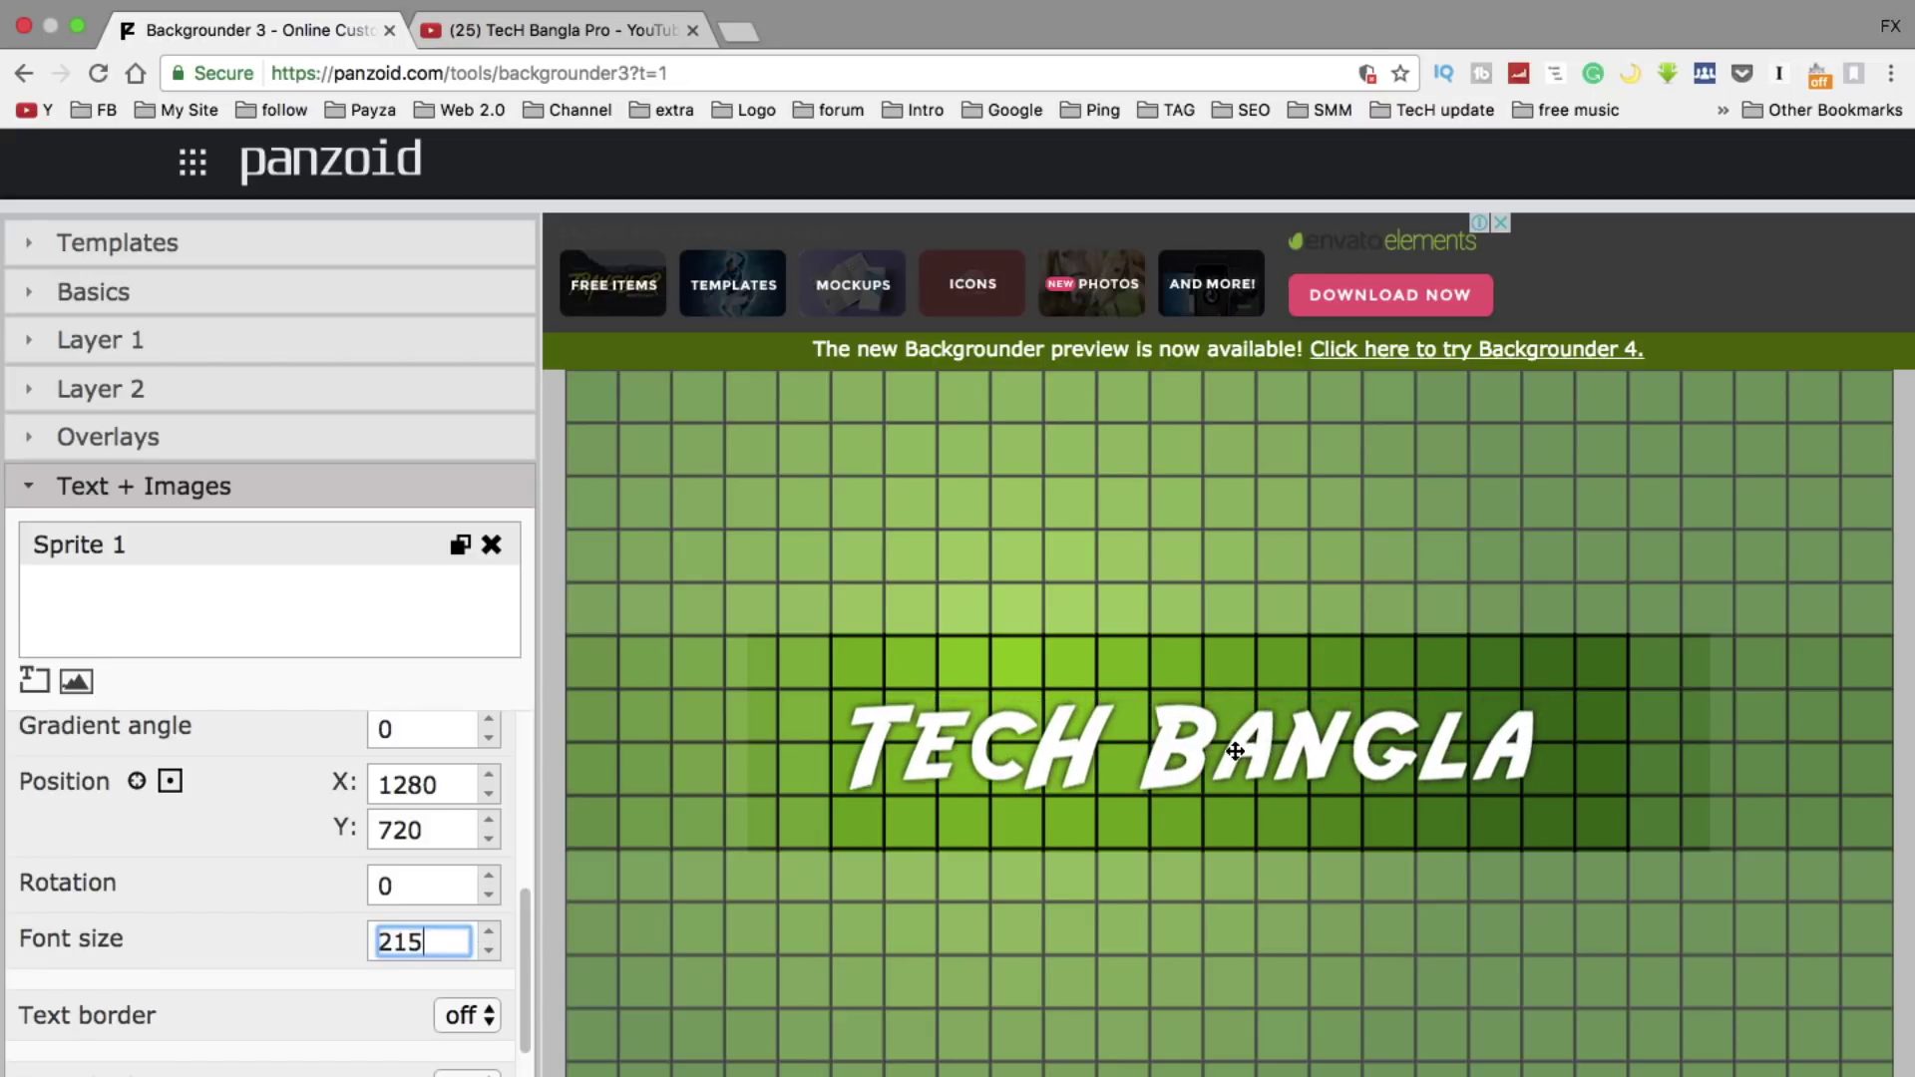
triple_click(487, 933)
triple_click(487, 933)
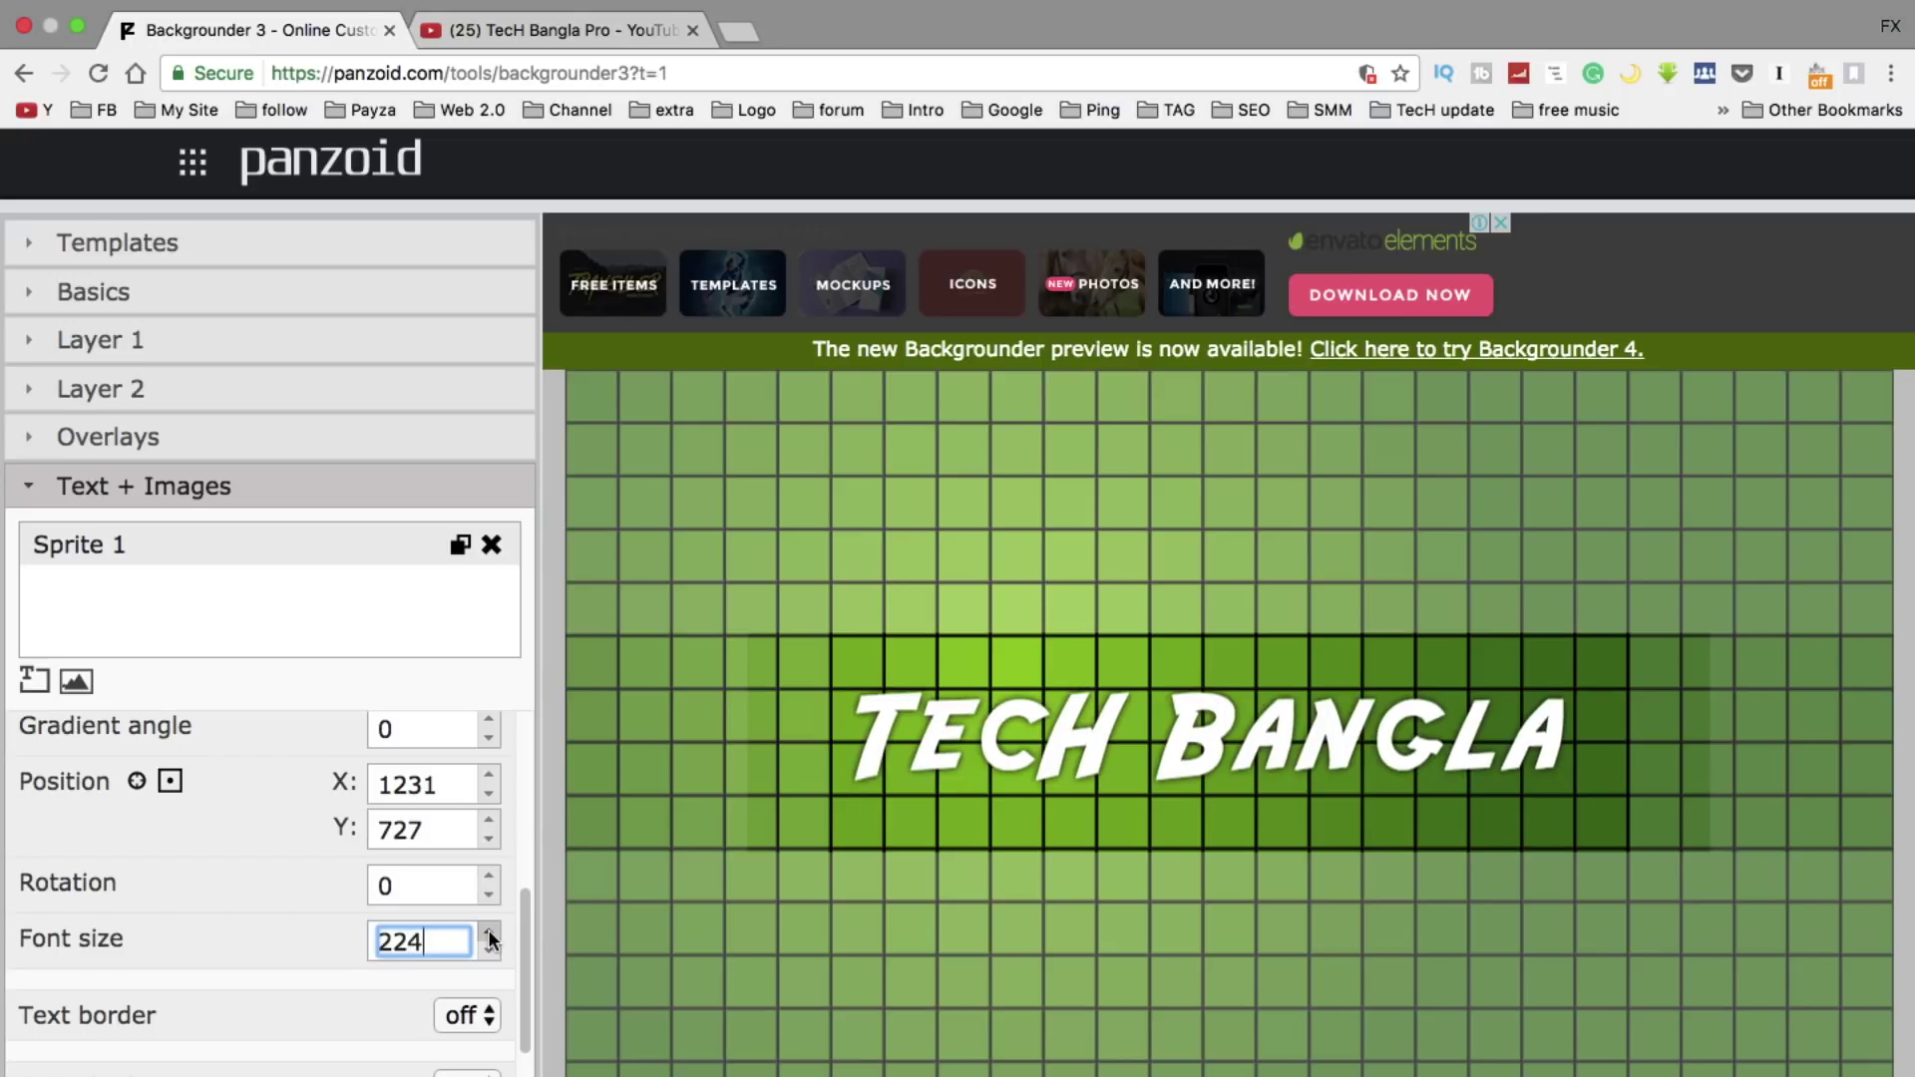
double_click(488, 938)
key(Up)
key(Up)
key(Up)
key(Up)
key(Up)
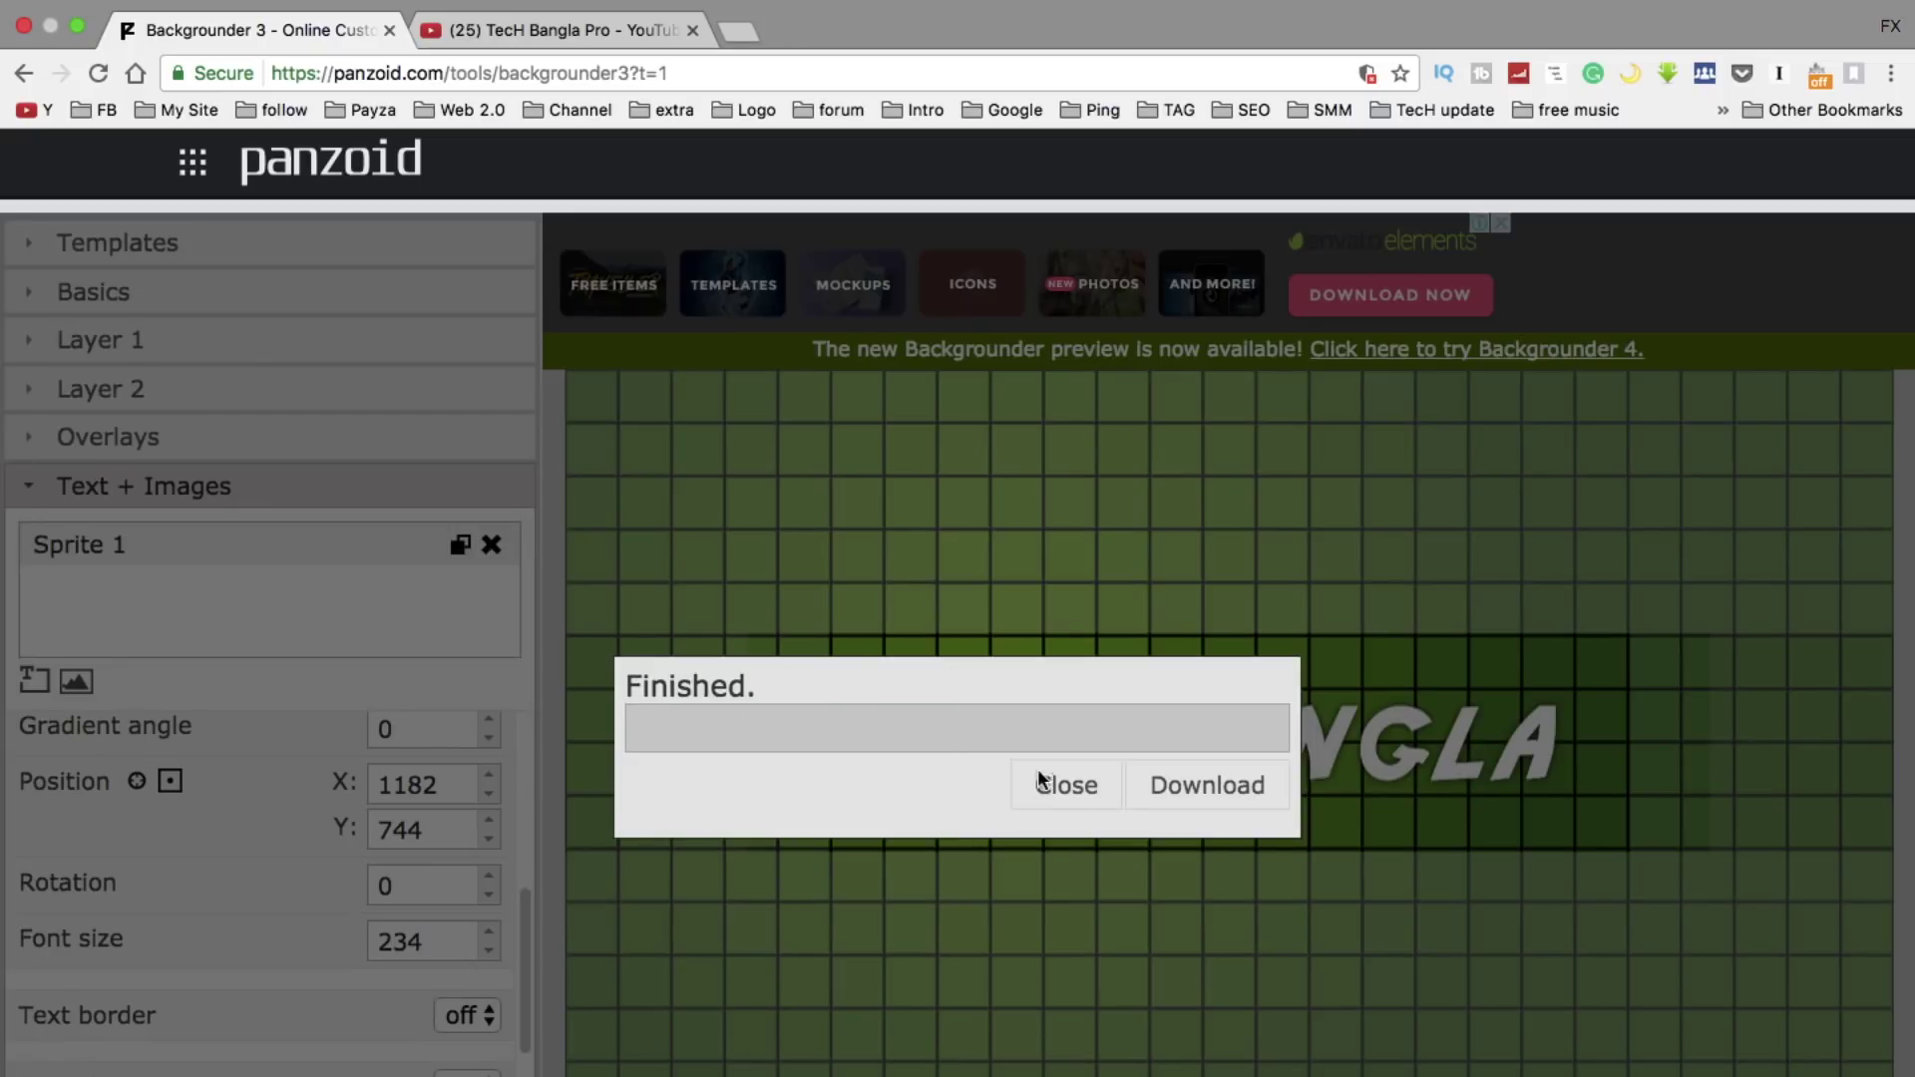
- Download the rendered banner from the Finished dialog, opening the Panzoid Download page
click(1180, 782)
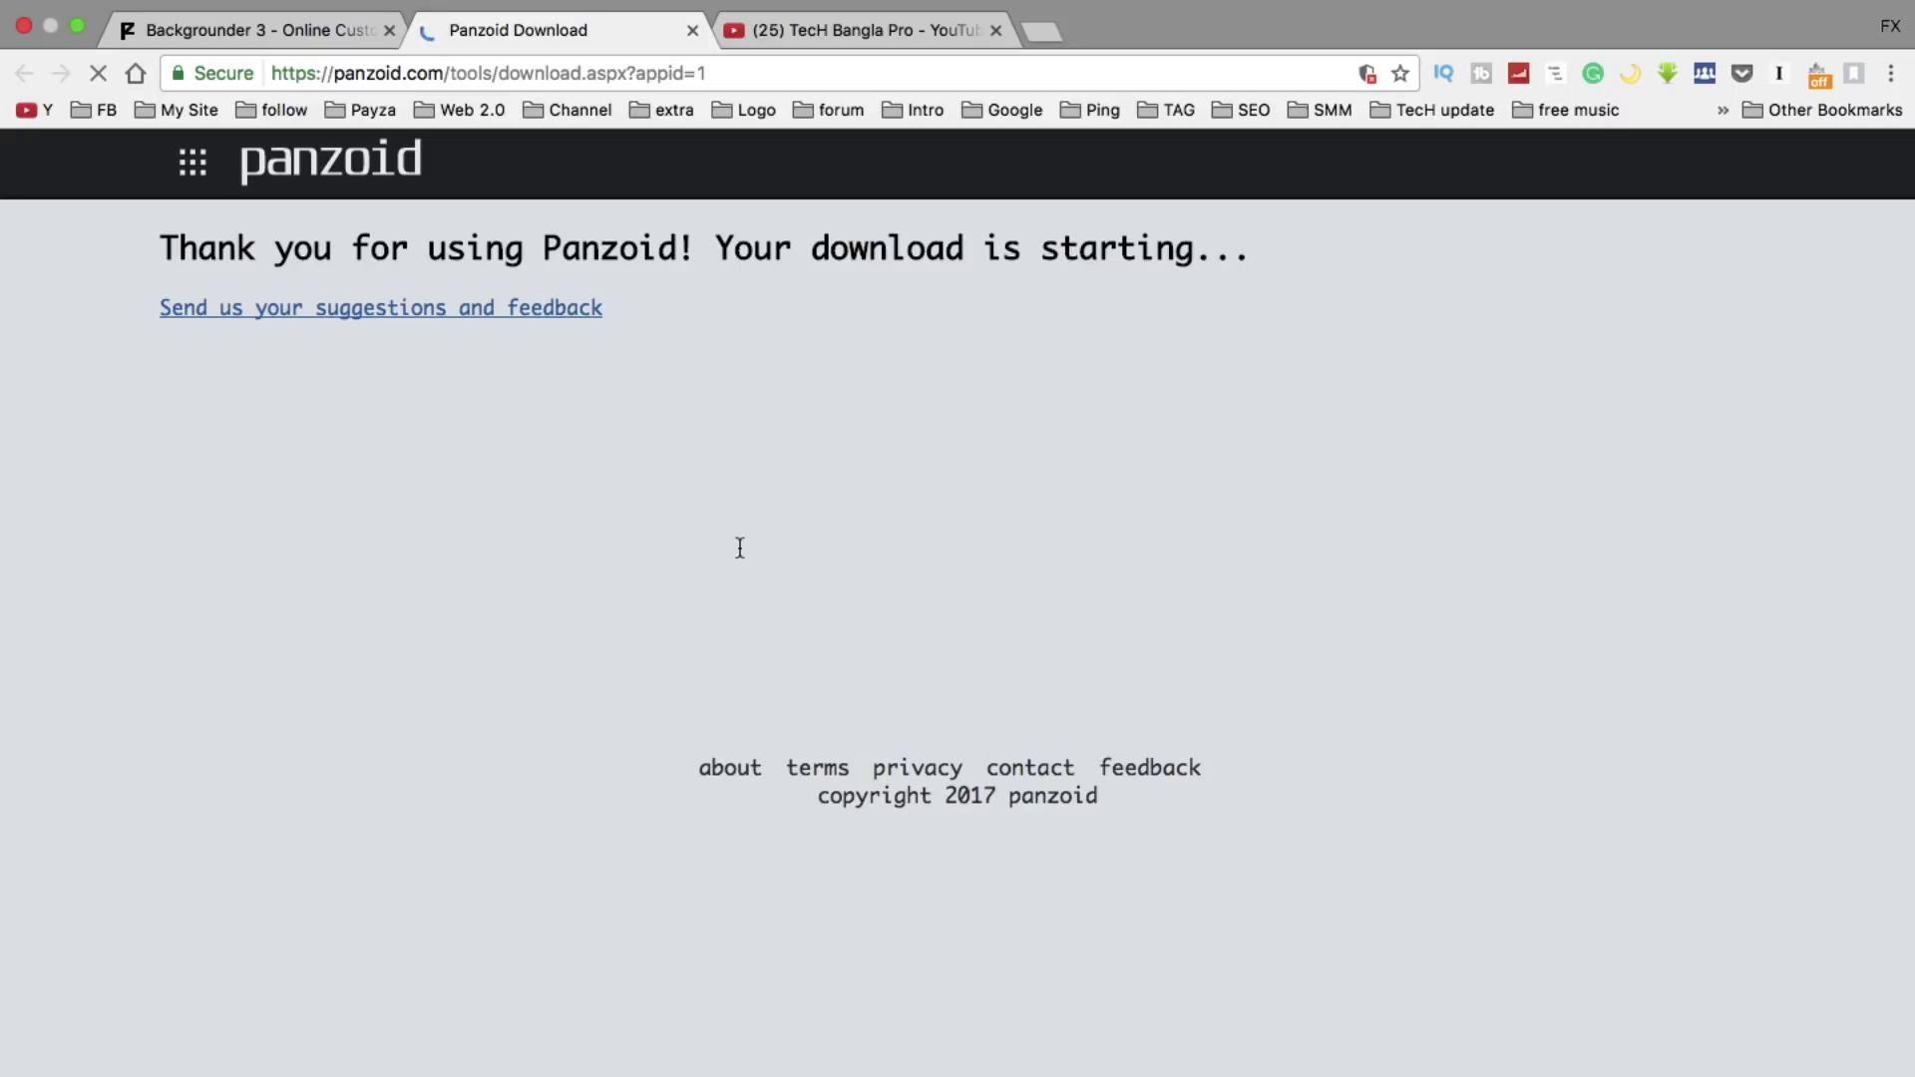
click(302, 744)
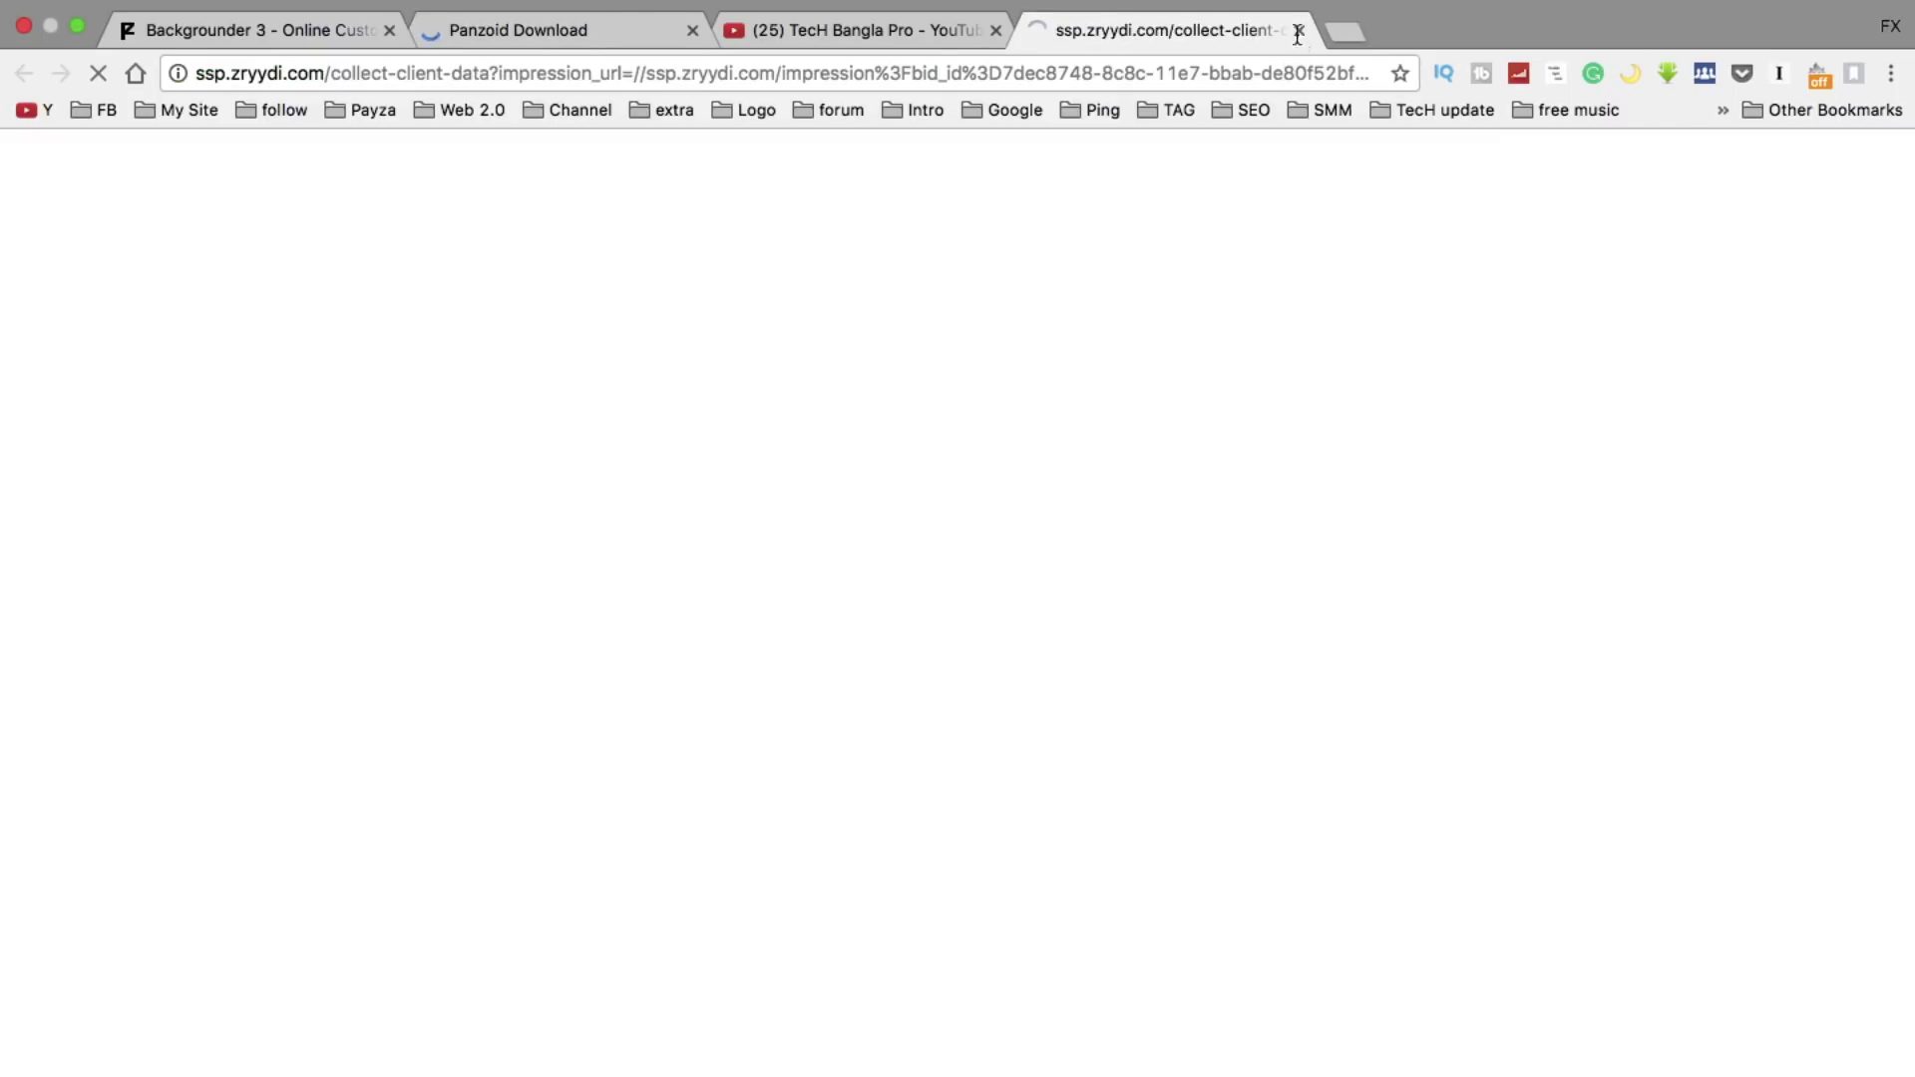
- Close the pop-up ad tab with Cmd+W and switch back with Ctrl+Shift+Tab
key(super+w)
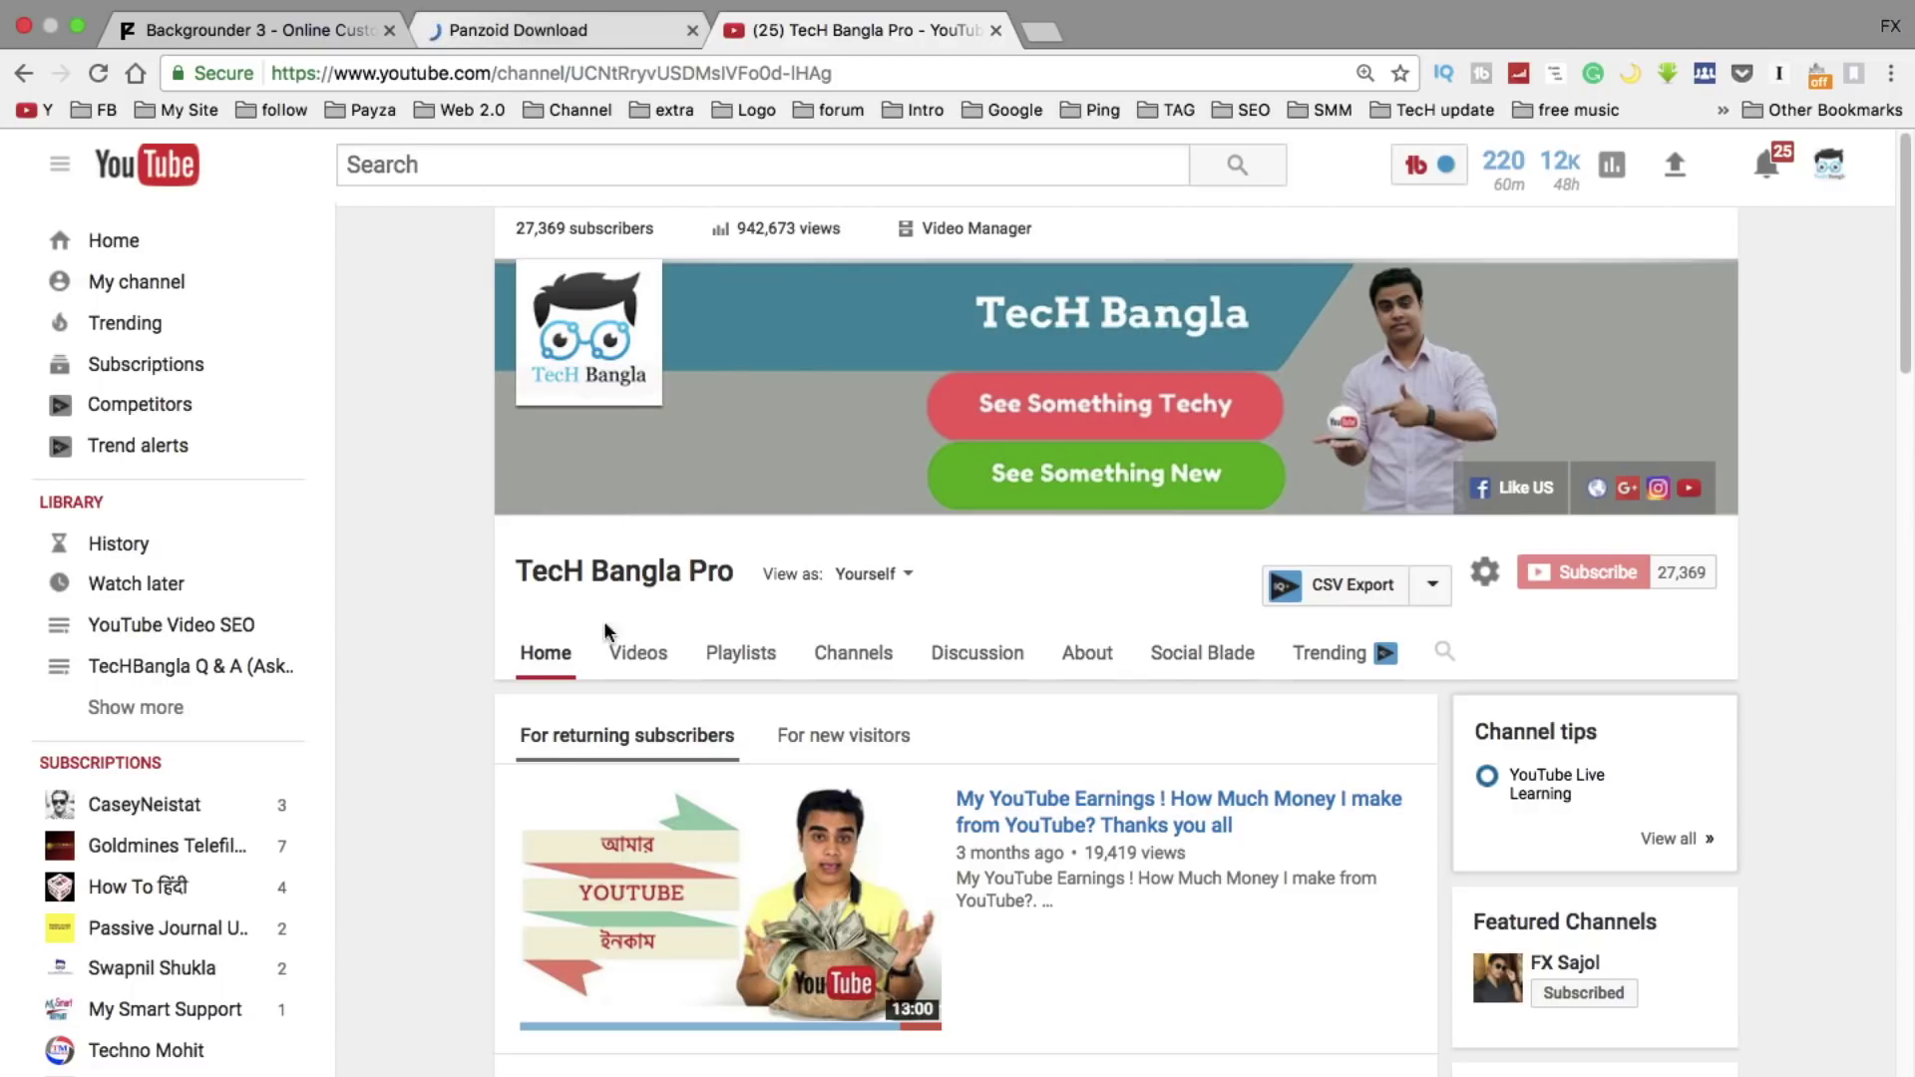
key(ctrl+shift+Tab)
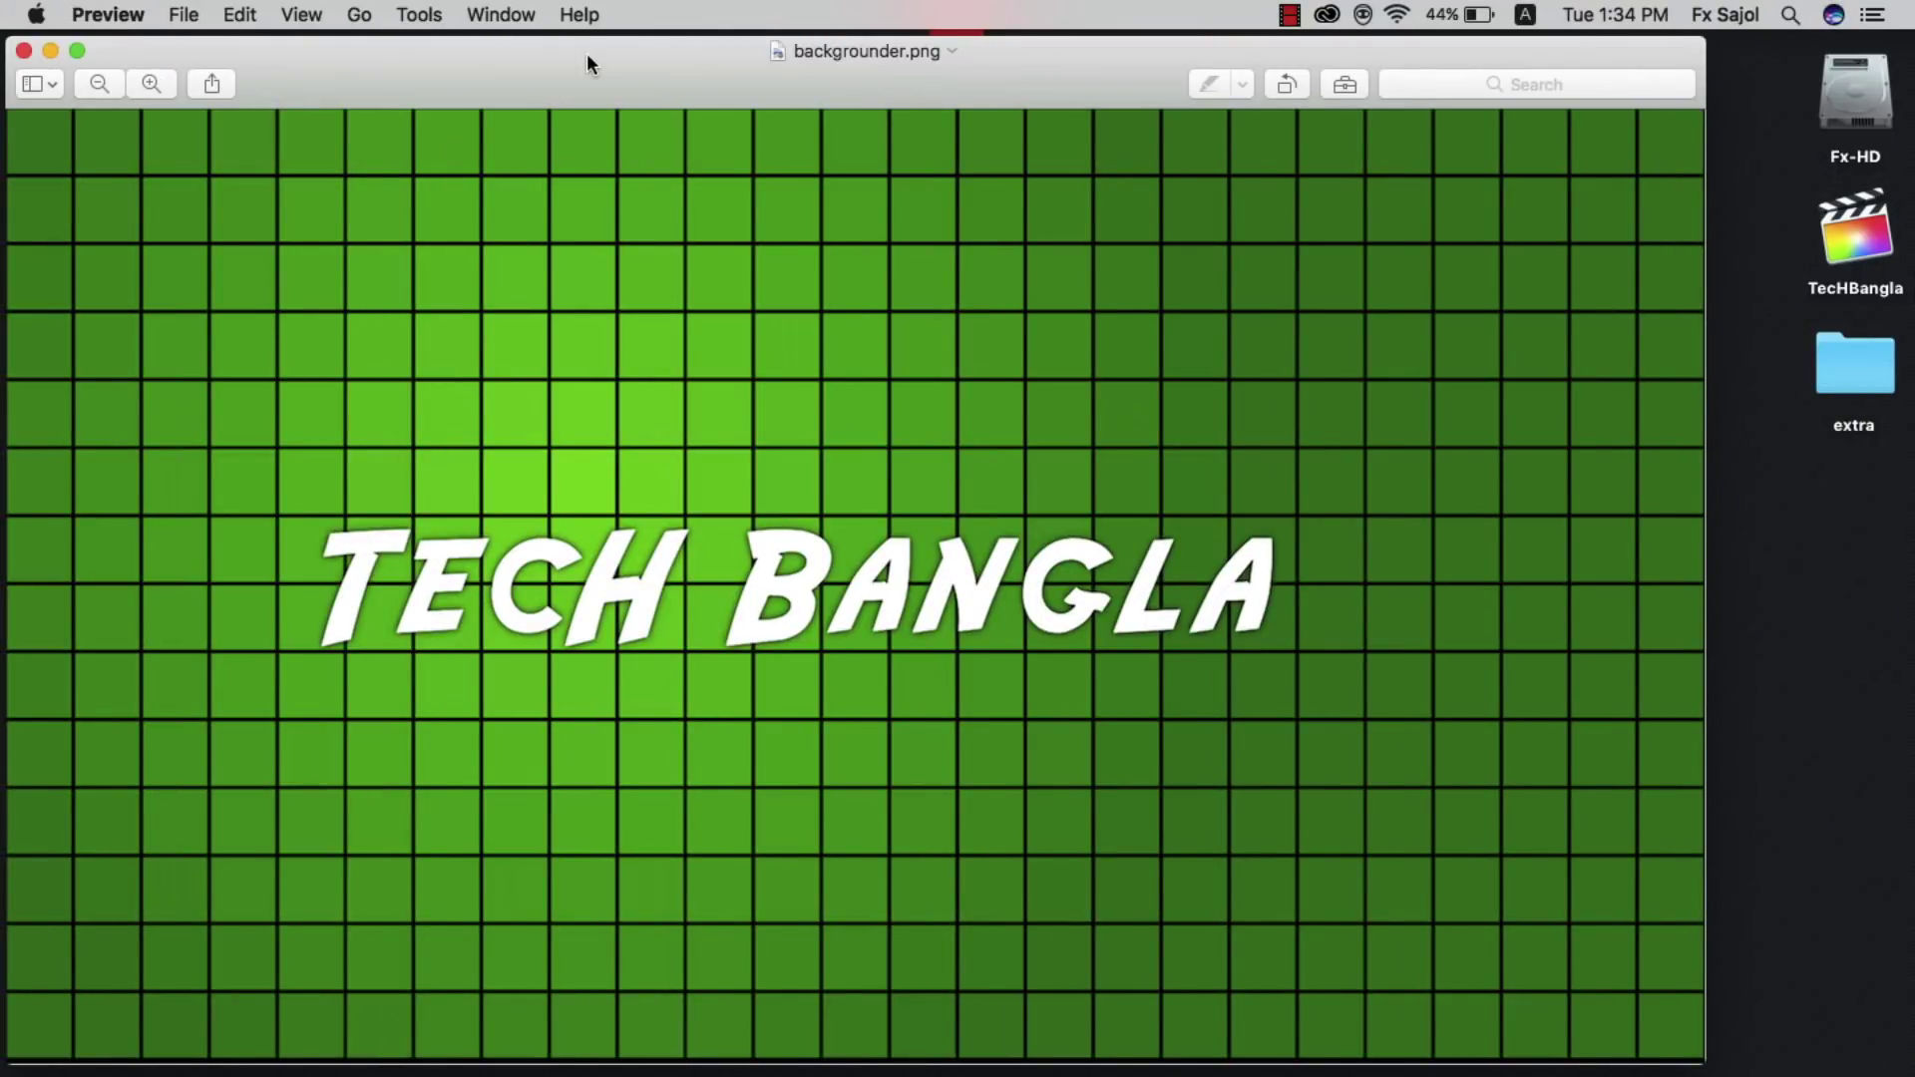
- Move the Preview window showing backgrounder.png slightly to the right
drag(586, 55, 674, 52)
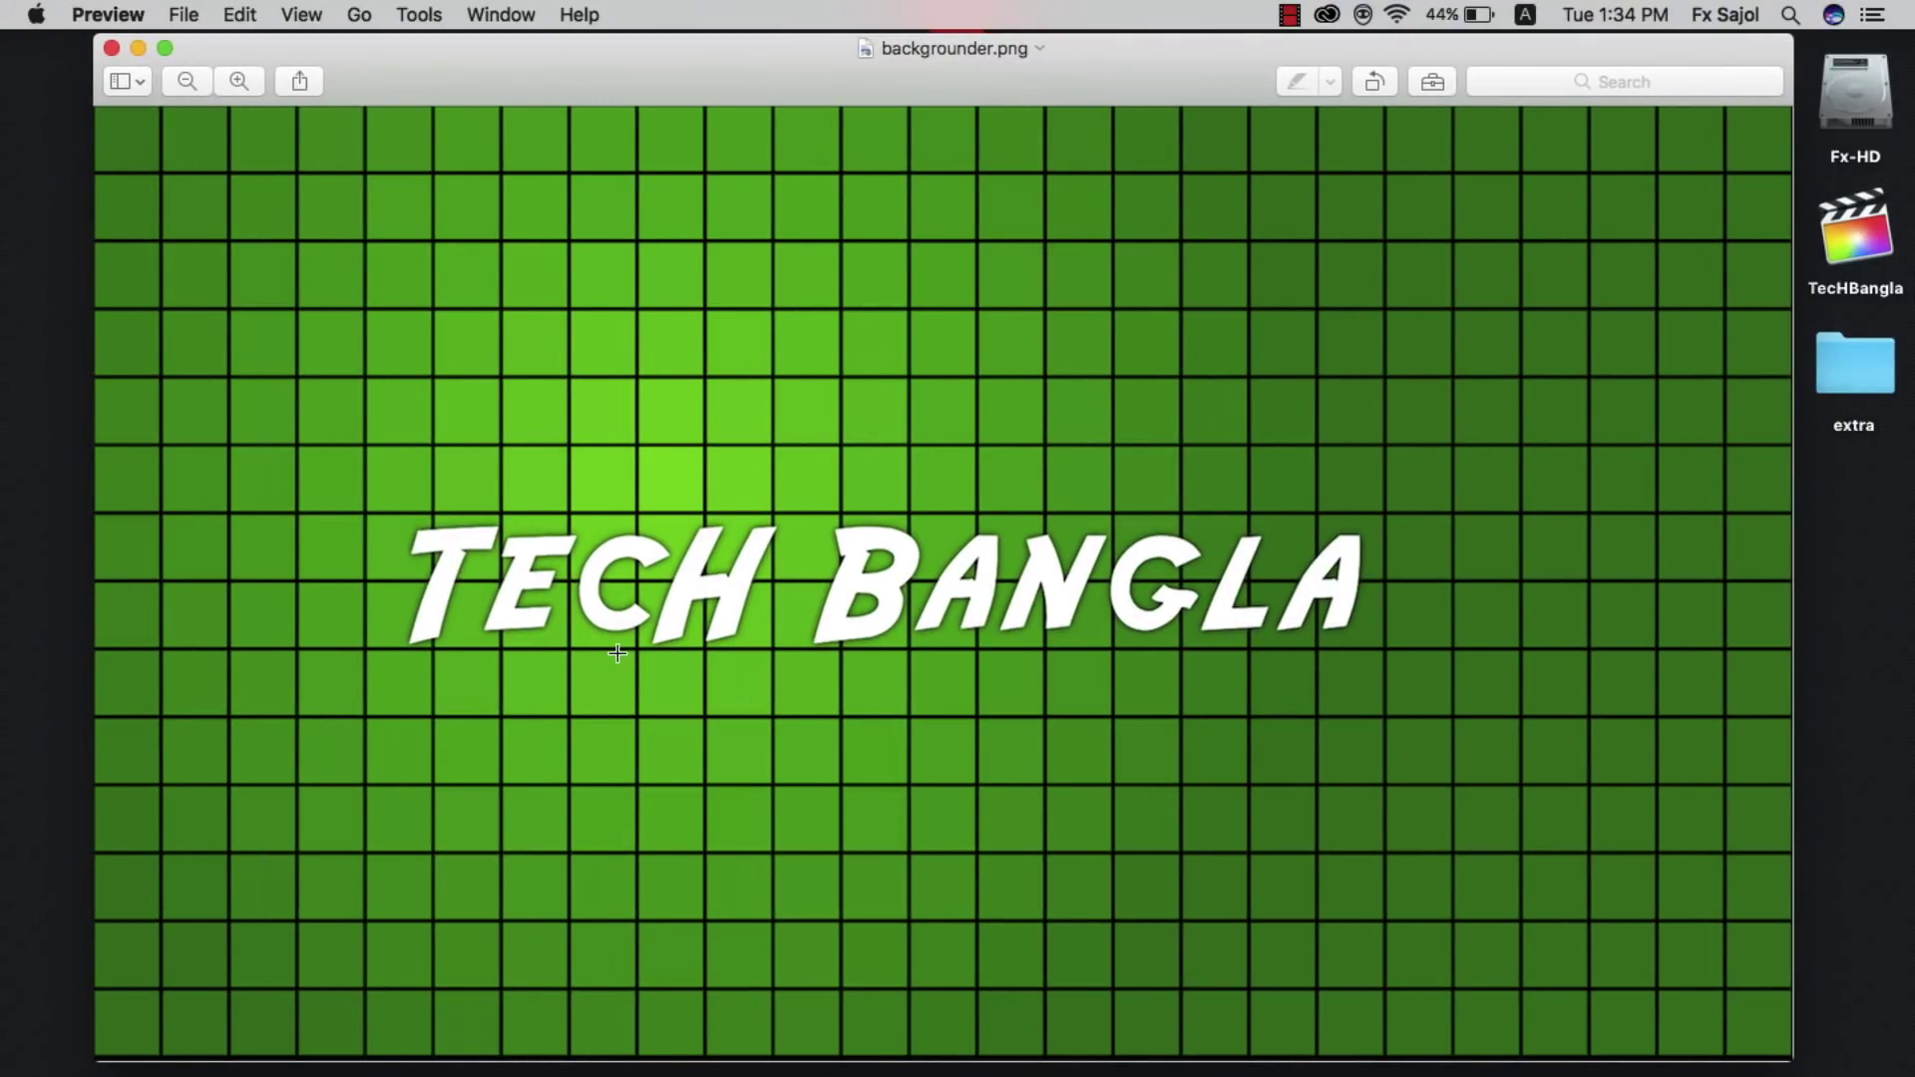